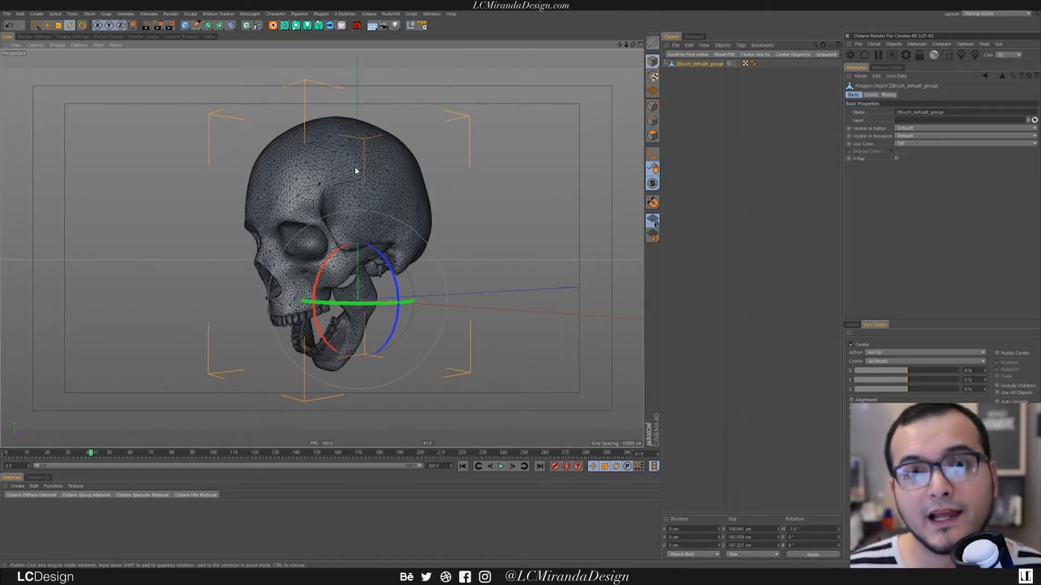
# Step: Create an X-Particles system in the skull scene and add an Emitter to it
pyautogui.moveTo(355, 171)
pyautogui.keyDown('alt'); pyautogui.mouseDown()
pyautogui.moveTo(405, 177)
pyautogui.moveTo(397, 212)
pyautogui.moveTo(354, 186)
pyautogui.mouseUp(); pyautogui.keyUp('alt')
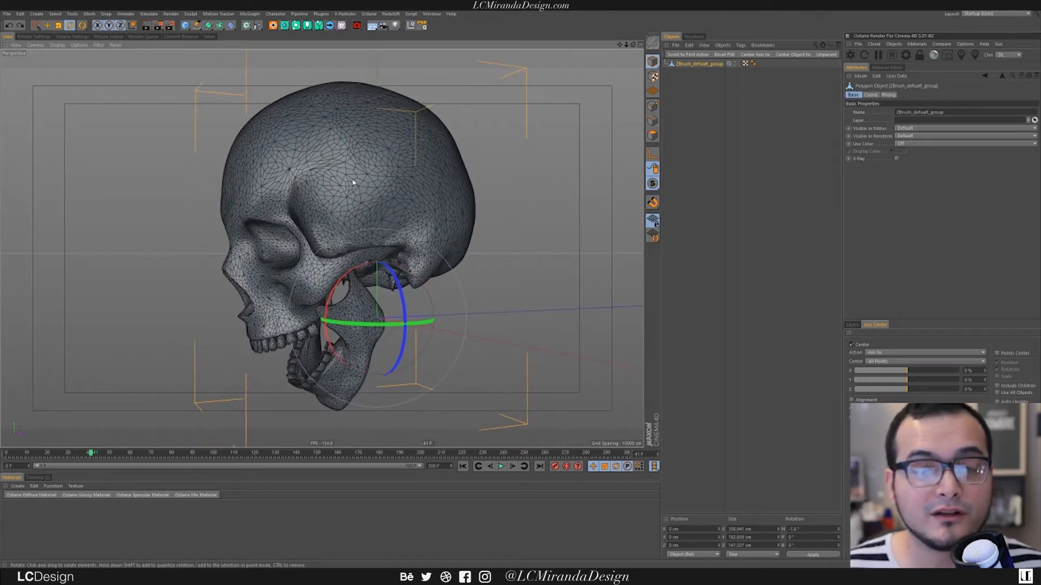
pyautogui.click(273, 26)
pyautogui.keyDown('alt'); pyautogui.moveTo(407, 209); pyautogui.dragTo(330, 206); pyautogui.keyUp('alt')
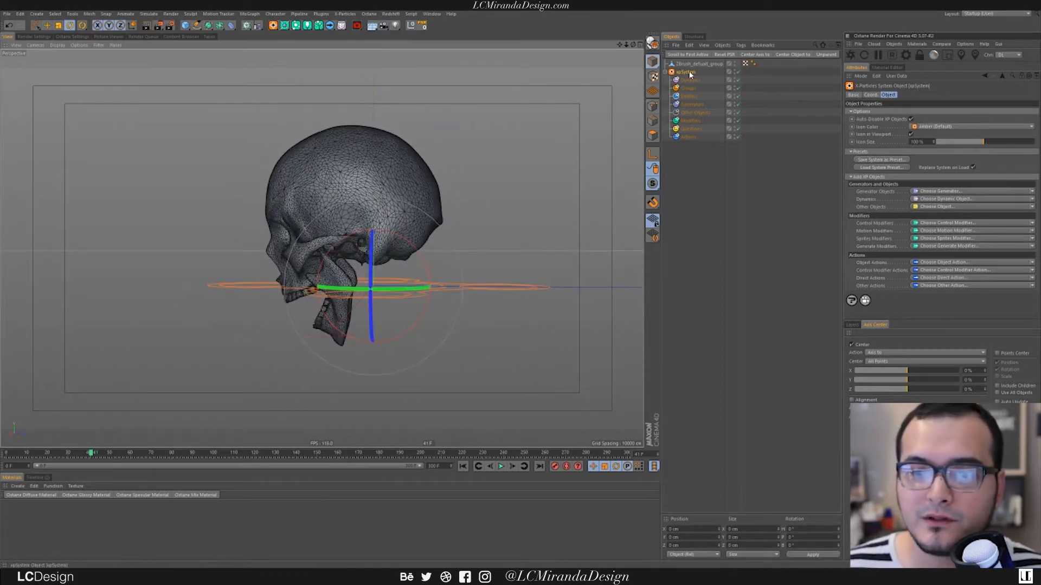
pyautogui.click(1031, 191)
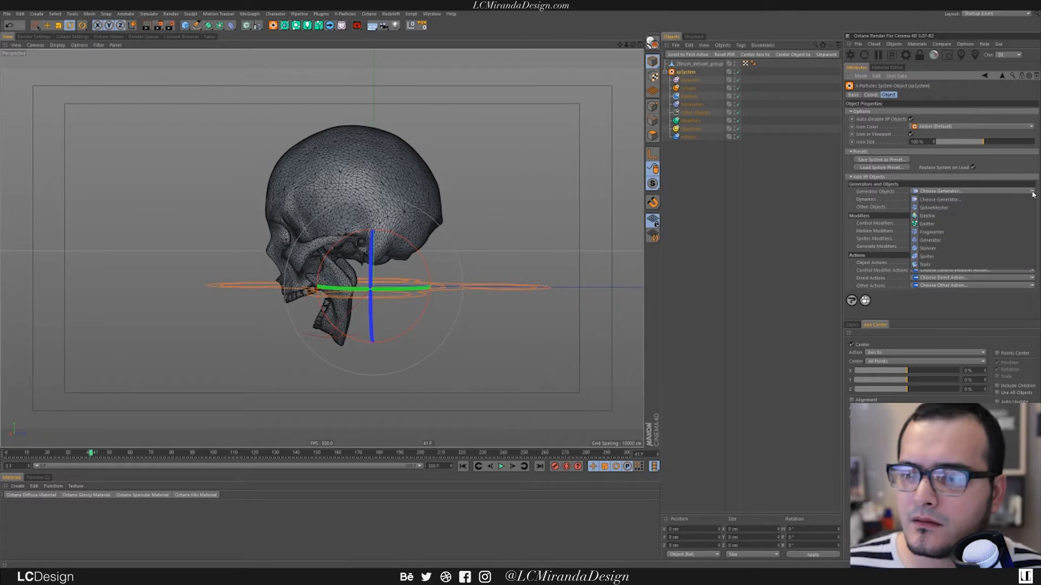
pyautogui.click(930, 226)
pyautogui.moveTo(394, 251)
pyautogui.keyDown('alt'); pyautogui.mouseDown()
pyautogui.moveTo(302, 254)
pyautogui.moveTo(385, 267)
pyautogui.moveTo(281, 272)
pyautogui.moveTo(387, 259)
pyautogui.mouseUp(); pyautogui.keyUp('alt')
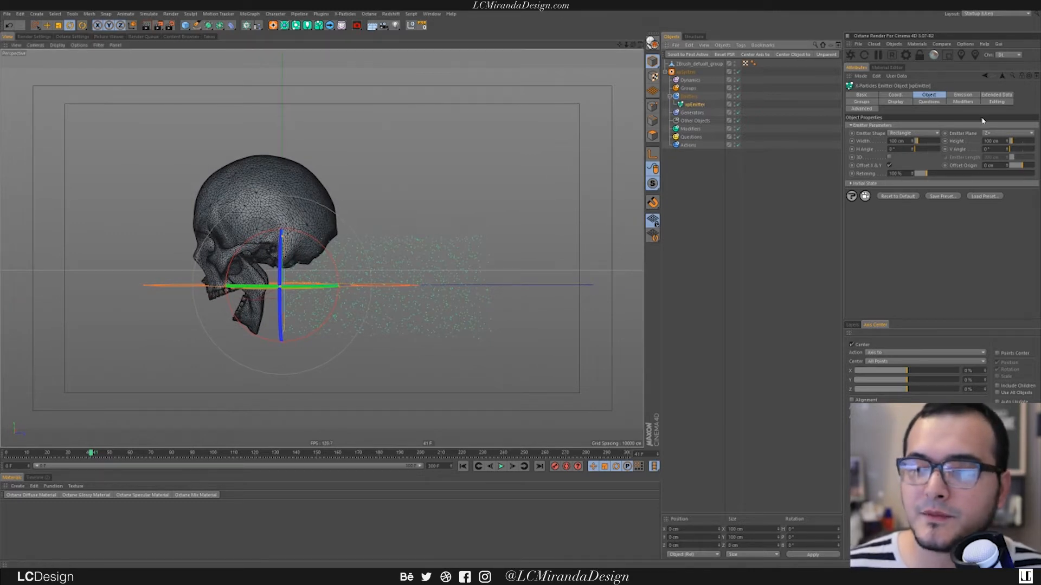
# Step: Set the emitter plane to Z-, play the emission to check its direction, and return to the first frame
pyautogui.click(1006, 133)
pyautogui.click(999, 182)
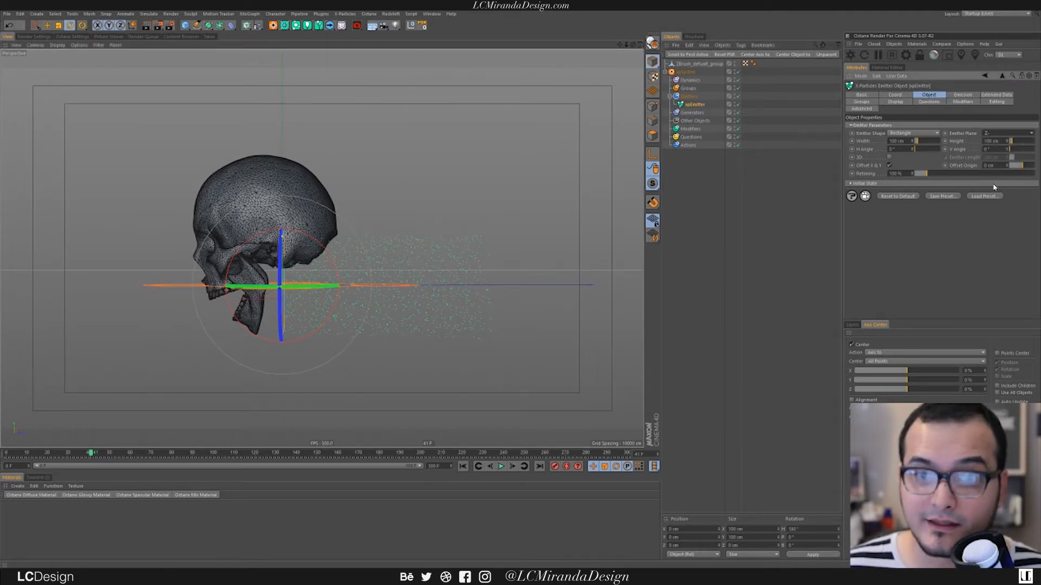
pyautogui.click(462, 466)
pyautogui.click(501, 467)
pyautogui.click(501, 468)
pyautogui.click(463, 467)
# Step: Move the emitter along its Z axis to behind the skull and preview the particles flowing toward the head
pyautogui.press('e')
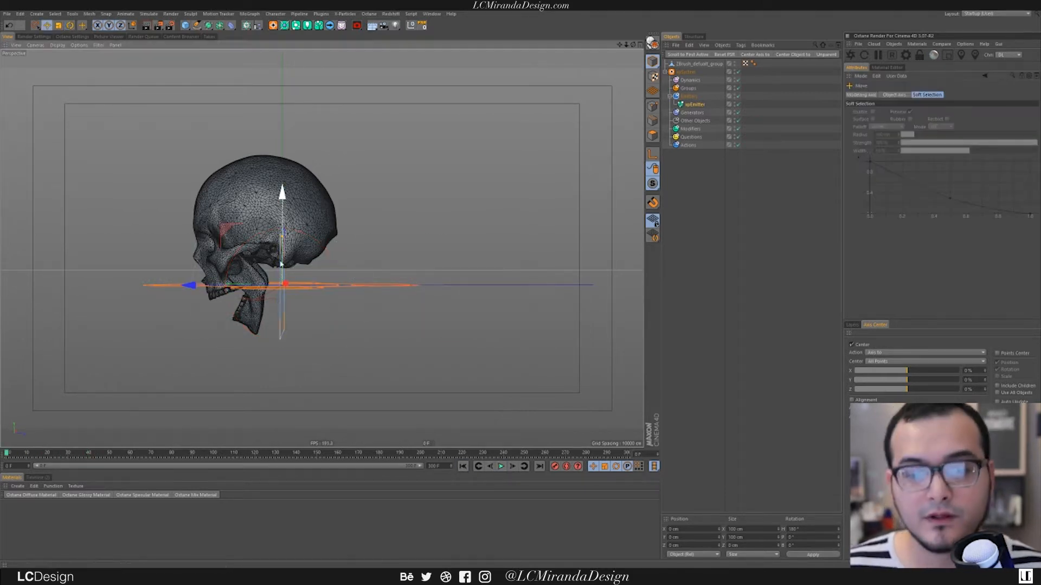
pyautogui.moveTo(187, 286); pyautogui.dragTo(358, 244)
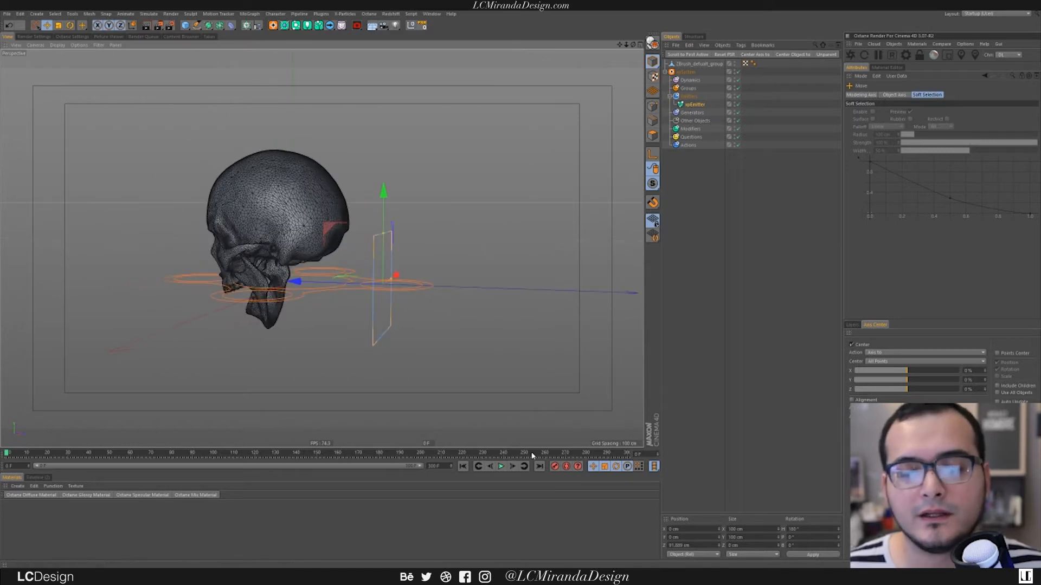
pyautogui.click(501, 468)
pyautogui.keyDown('alt'); pyautogui.moveTo(374, 271); pyautogui.dragTo(240, 273); pyautogui.keyUp('alt')
pyautogui.keyDown('alt'); pyautogui.moveTo(240, 274); pyautogui.dragTo(286, 274, button='right'); pyautogui.keyUp('alt')
pyautogui.keyDown('alt'); pyautogui.moveTo(286, 275); pyautogui.dragTo(259, 280); pyautogui.keyUp('alt')
pyautogui.keyDown('alt'); pyautogui.moveTo(286, 275); pyautogui.dragTo(287, 293, button='middle'); pyautogui.keyUp('alt')
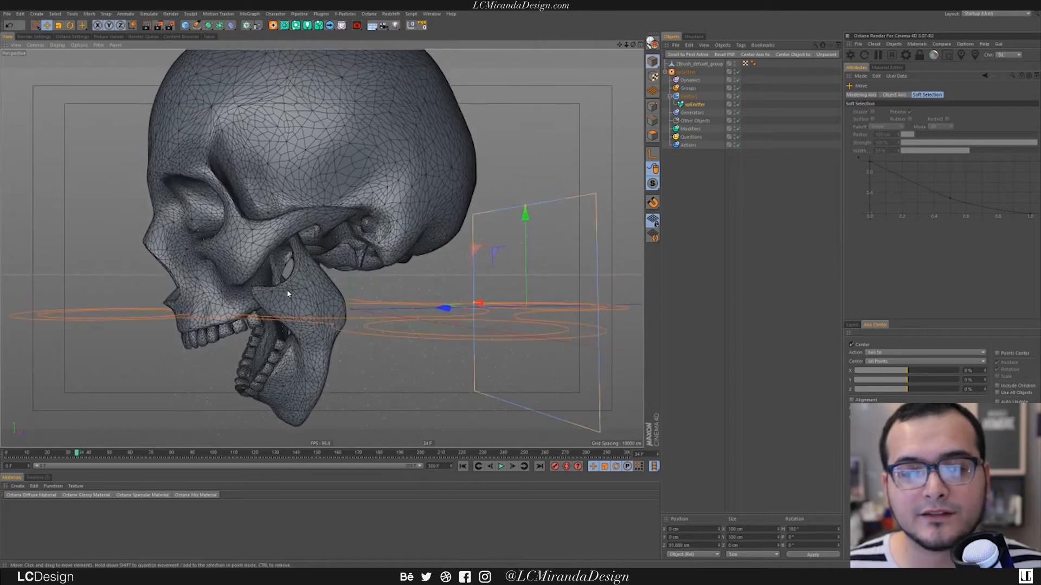
pyautogui.click(462, 467)
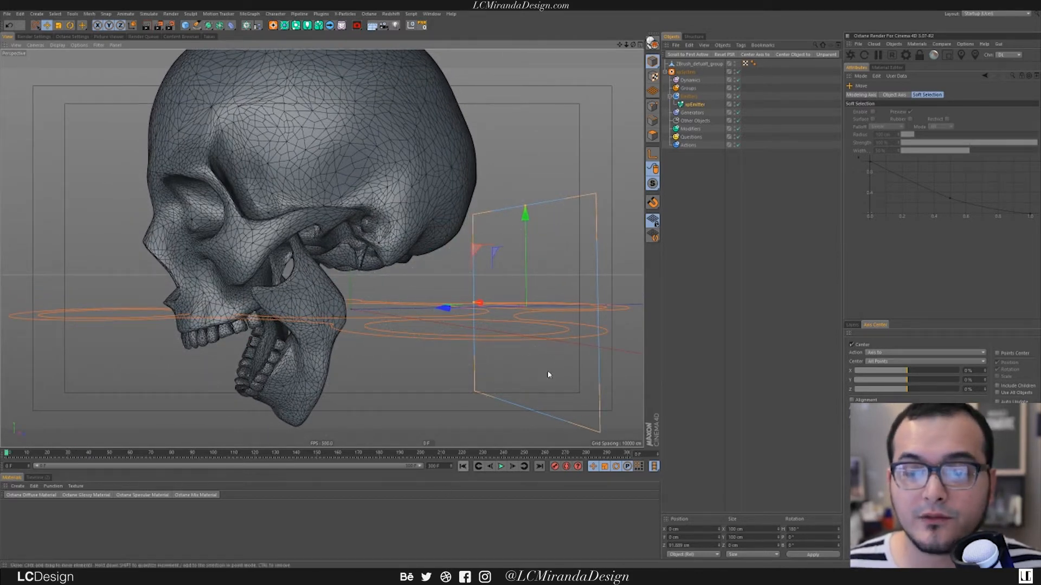
# Step: Place the skull mesh under the system's Other Objects group and give it an xpCollider tag, then test the simulation
pyautogui.click(699, 65)
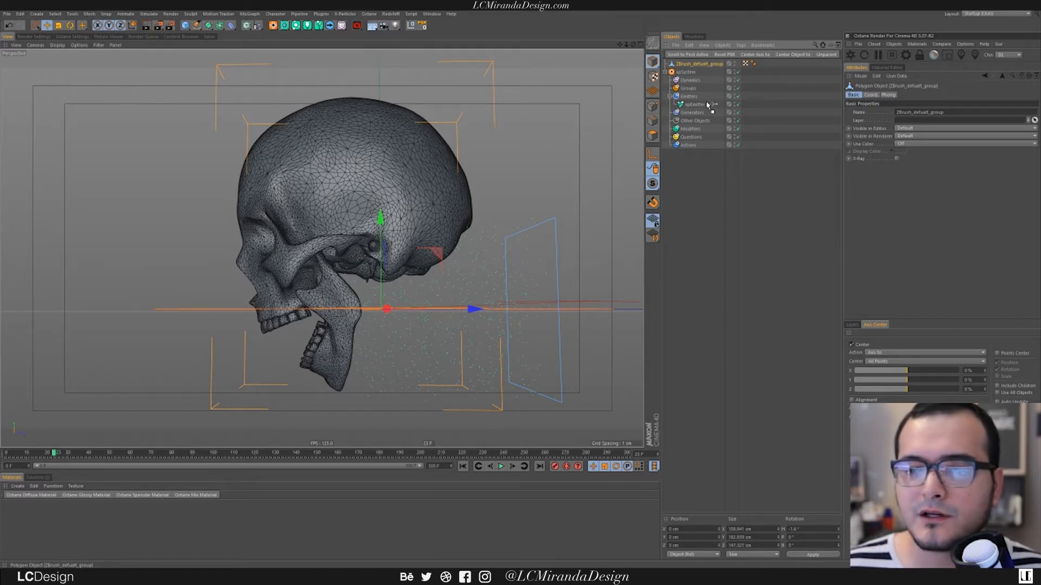
pyautogui.moveTo(703, 124); pyautogui.dragTo(701, 126)
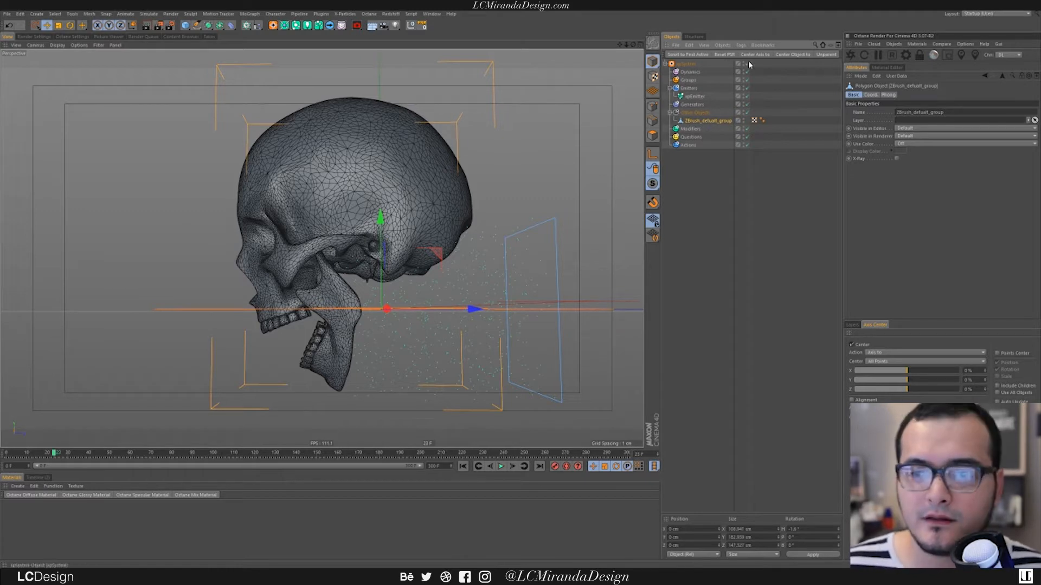
pyautogui.click(740, 46)
pyautogui.moveTo(776, 164)
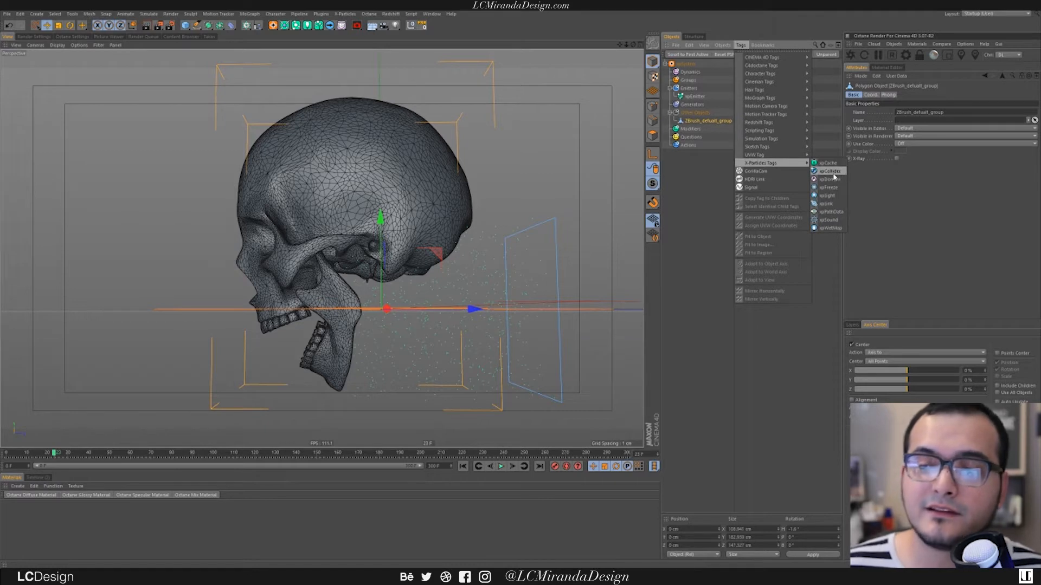
pyautogui.click(830, 171)
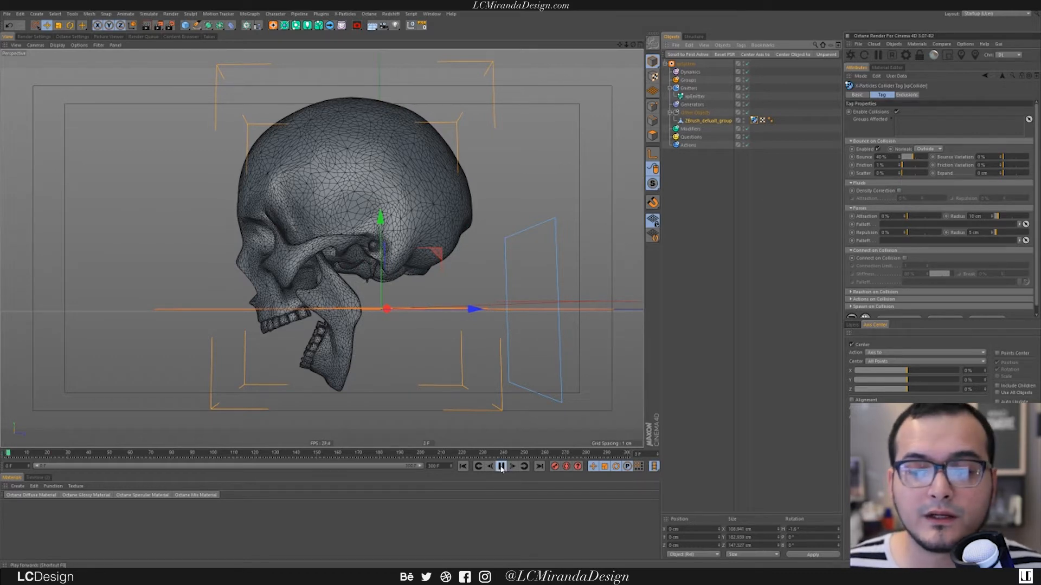
pyautogui.click(500, 467)
pyautogui.click(463, 466)
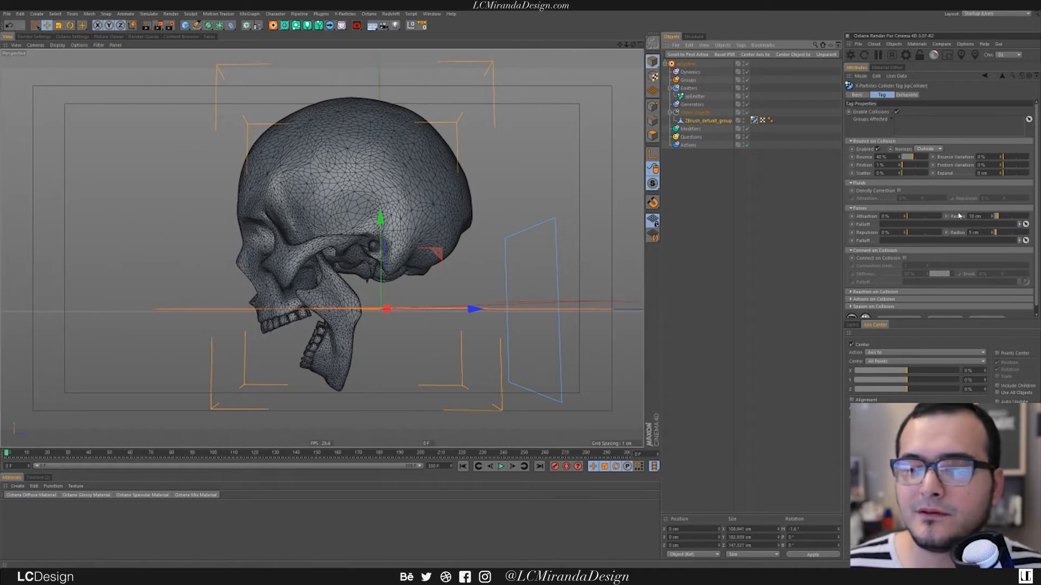
# Step: Set the emitter's editor display to Circle and play the simulation to inspect how particles collide with the skull
pyautogui.click(696, 96)
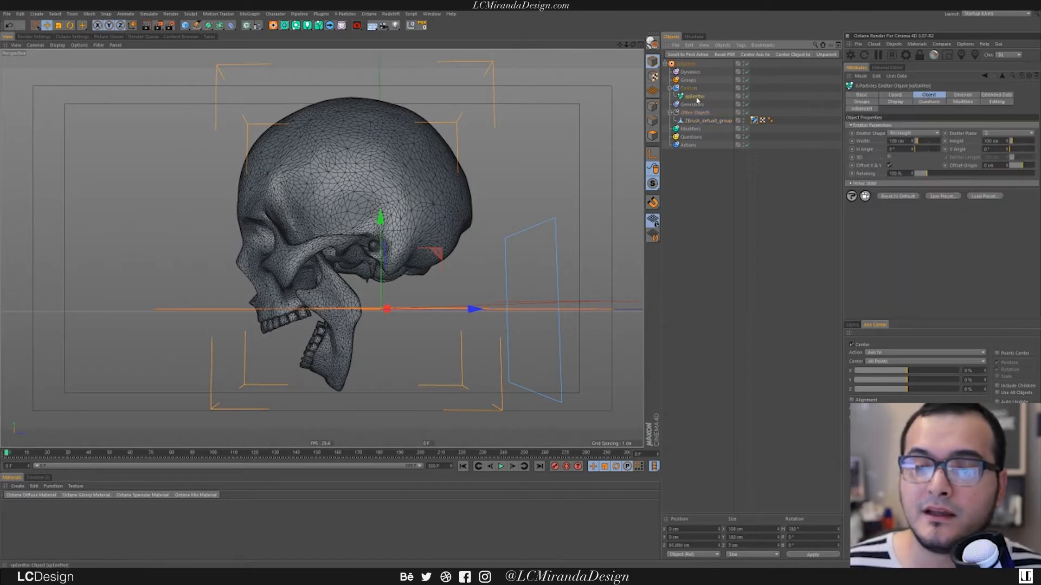
pyautogui.click(896, 102)
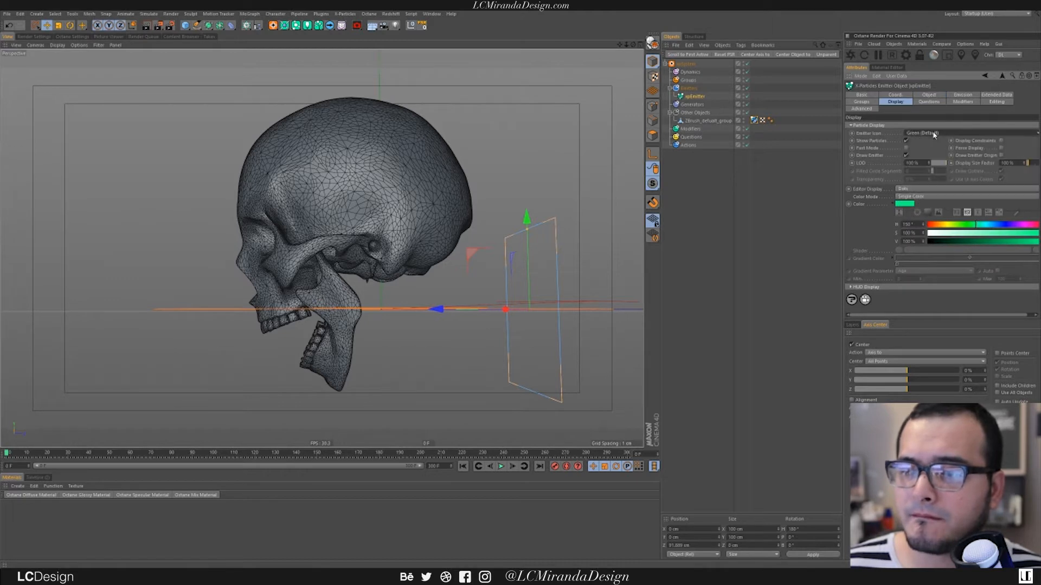
pyautogui.click(918, 190)
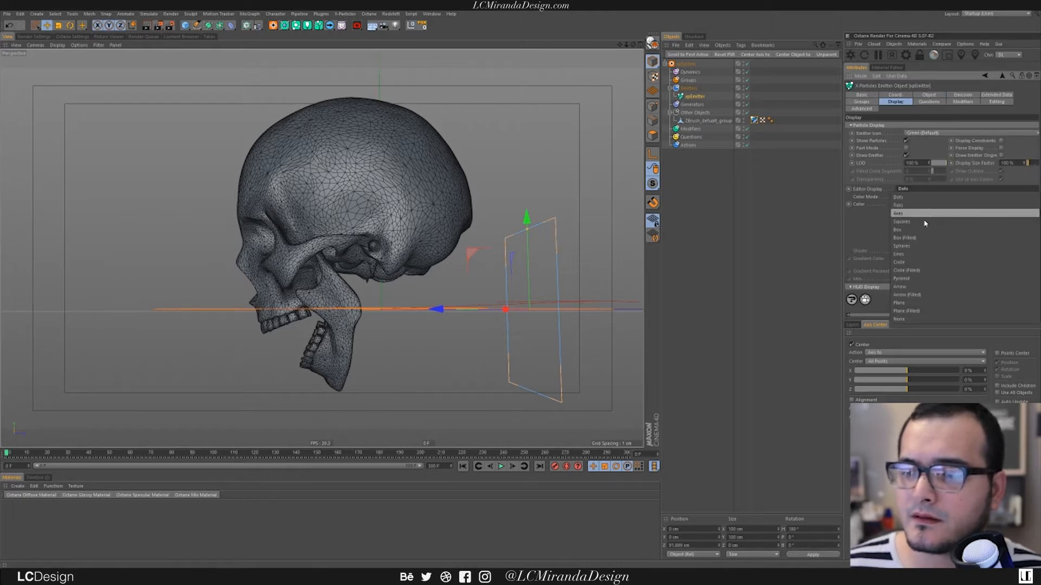
pyautogui.click(917, 262)
pyautogui.click(500, 467)
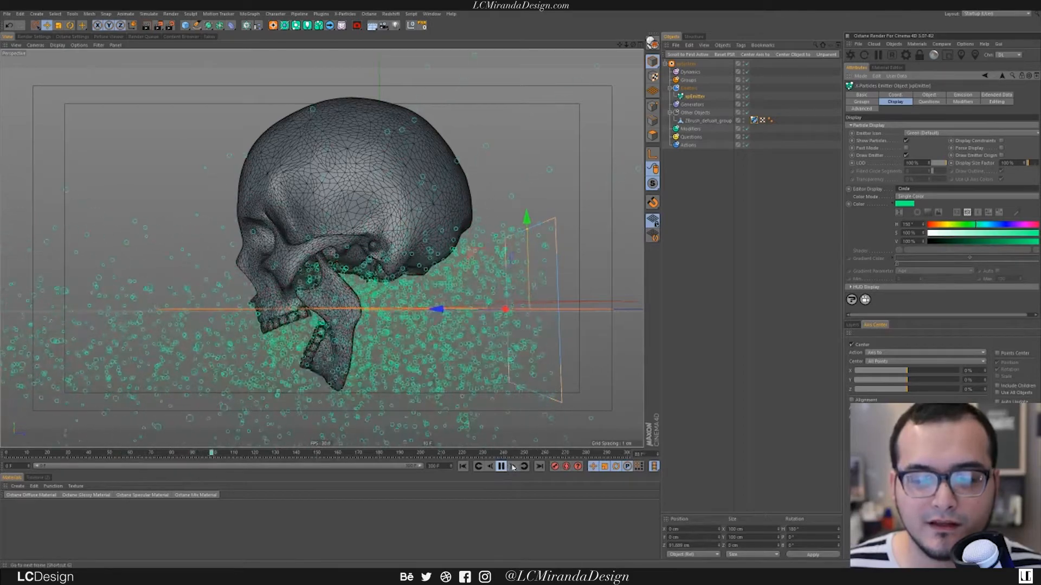
pyautogui.click(500, 466)
pyautogui.keyDown('alt'); pyautogui.moveTo(379, 317); pyautogui.dragTo(488, 270); pyautogui.keyUp('alt')
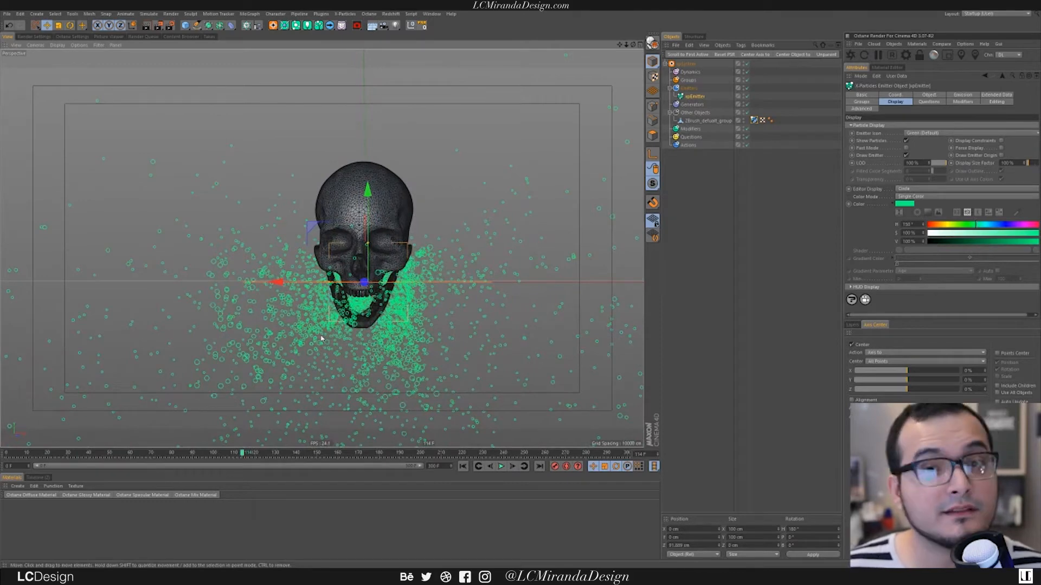
pyautogui.keyDown('alt'); pyautogui.moveTo(424, 282); pyautogui.dragTo(332, 284); pyautogui.keyUp('alt')
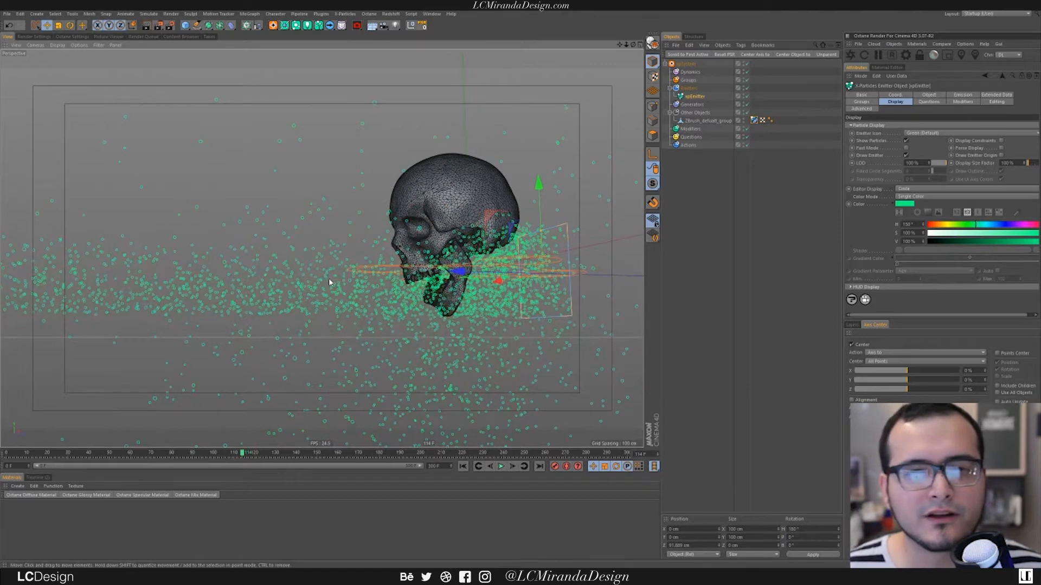
pyautogui.keyDown('alt'); pyautogui.moveTo(329, 283); pyautogui.dragTo(352, 284); pyautogui.keyUp('alt')
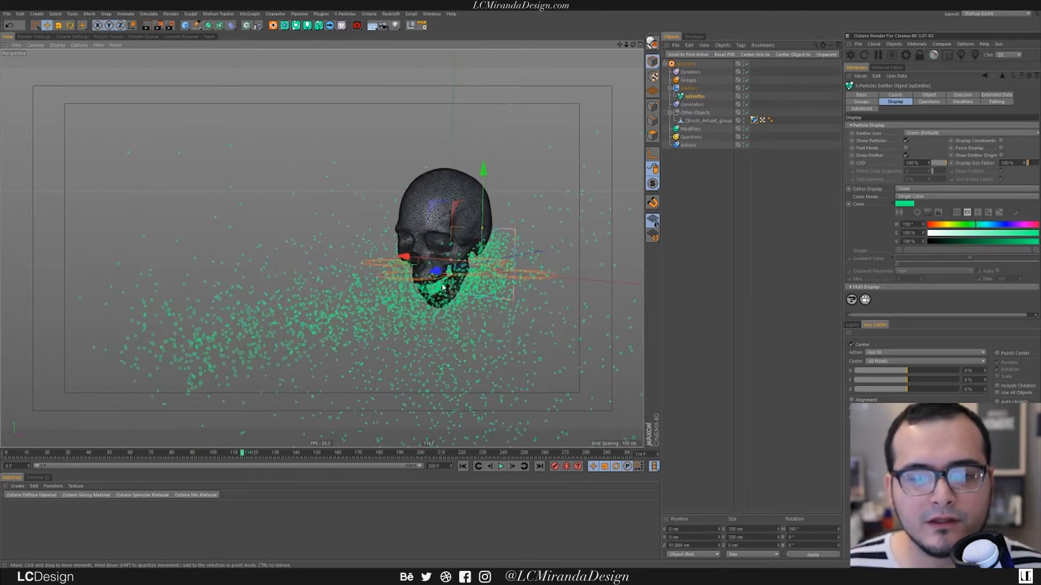
# Step: Add a Turbulence motion modifier to the X-Particles system and play the simulation from the start
pyautogui.click(686, 64)
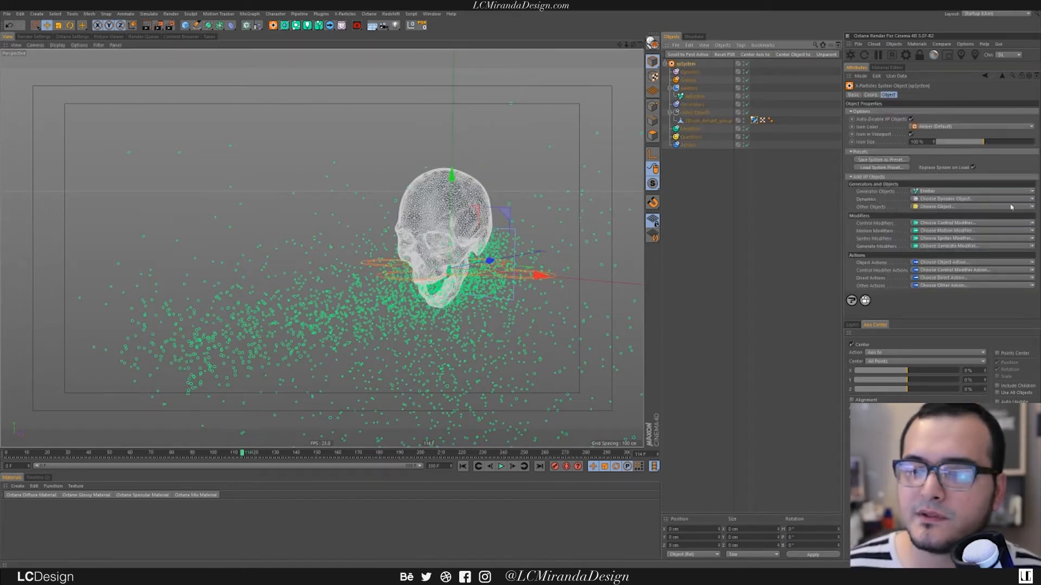
pyautogui.click(1031, 231)
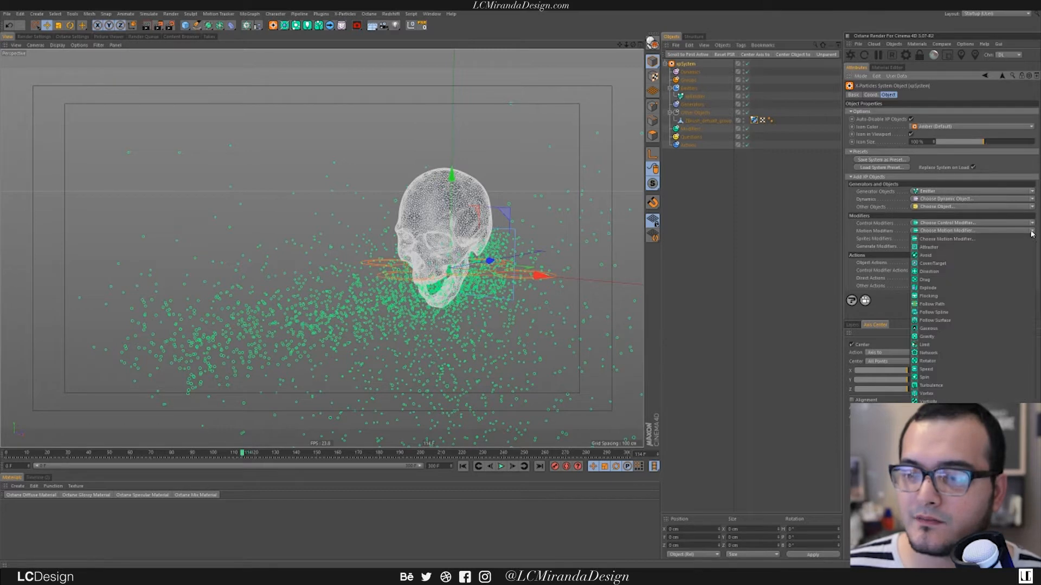
pyautogui.click(941, 384)
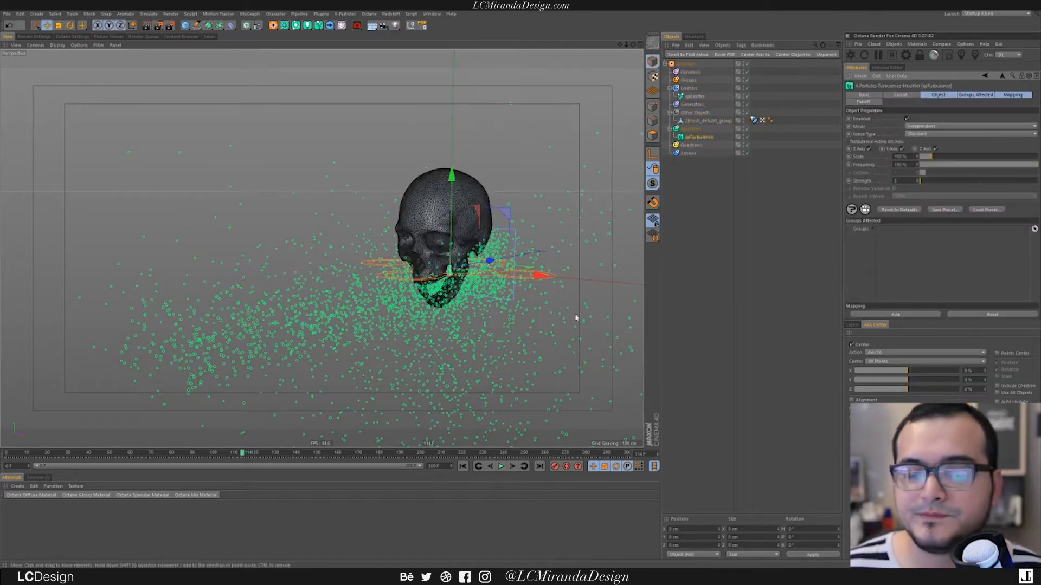
pyautogui.click(462, 466)
pyautogui.click(501, 467)
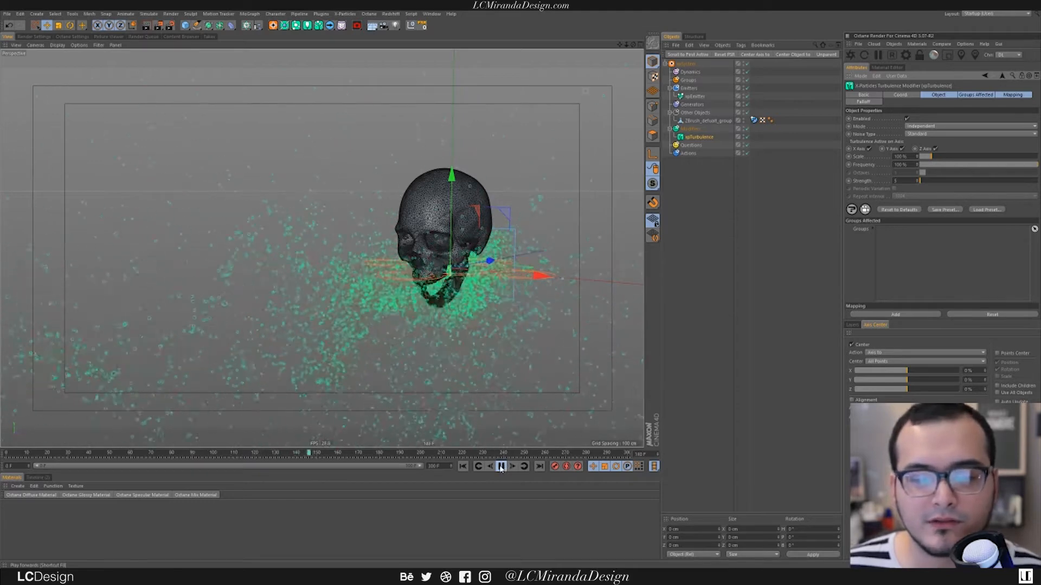
pyautogui.click(501, 467)
# Step: Set the turbulence strength to 10 and replay the simulation, checking the particles from the skull's side
pyautogui.hotkey('shift', 'f')
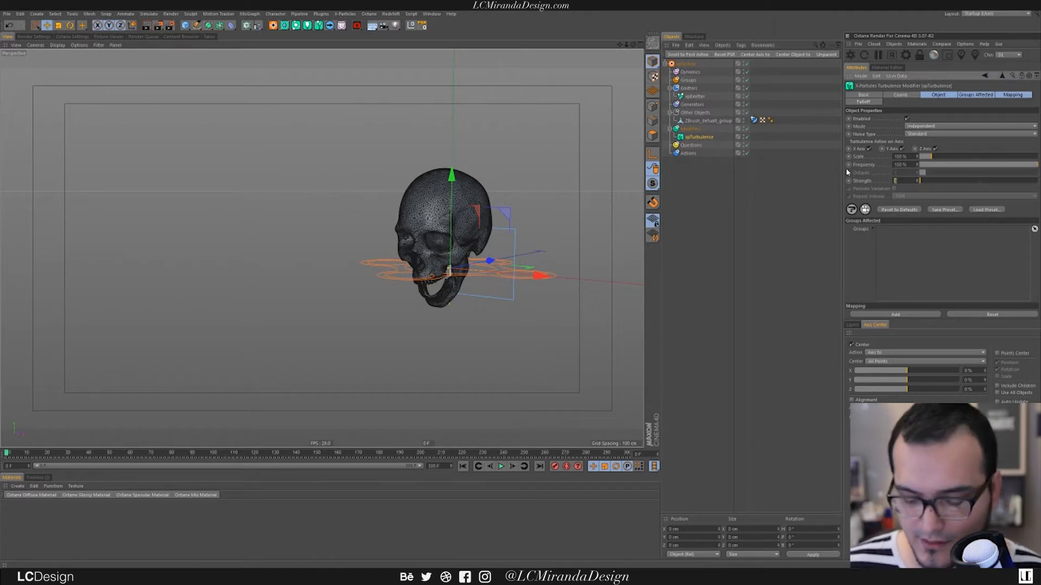
pyautogui.write('10')
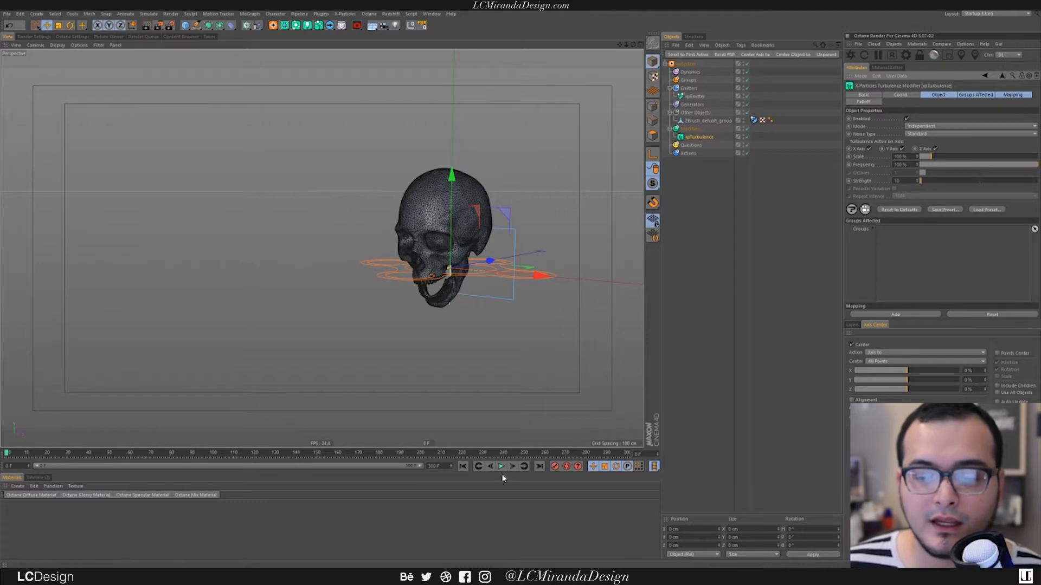
pyautogui.click(501, 466)
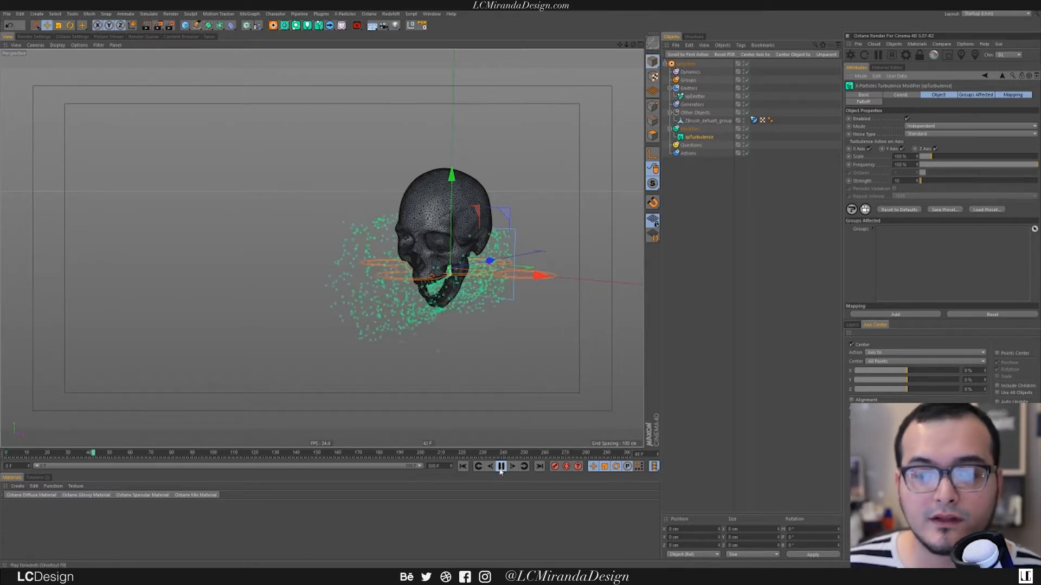
pyautogui.click(502, 467)
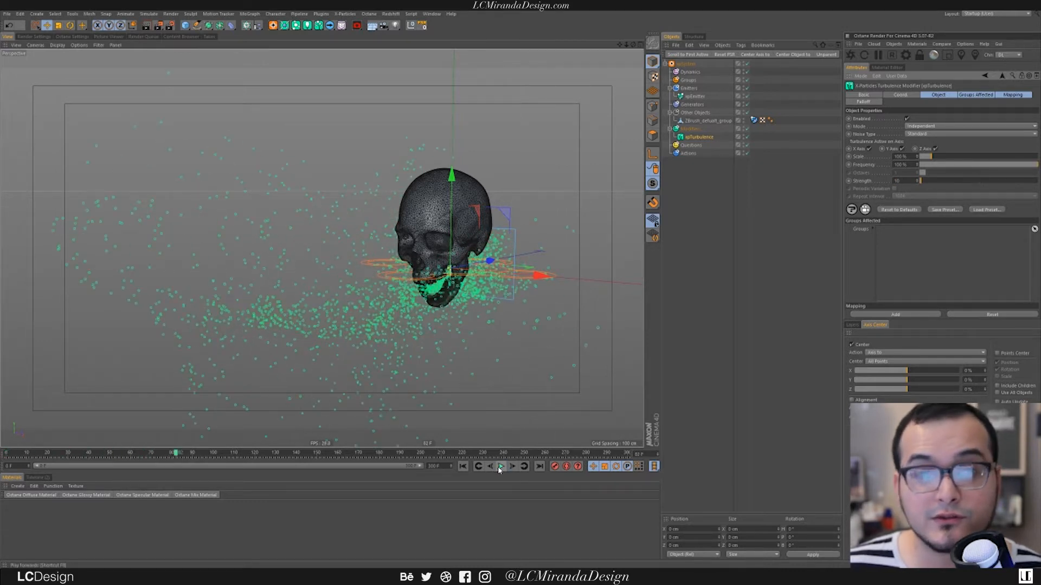
pyautogui.click(462, 466)
pyautogui.keyDown('alt'); pyautogui.moveTo(471, 380); pyautogui.dragTo(414, 249); pyautogui.keyUp('alt')
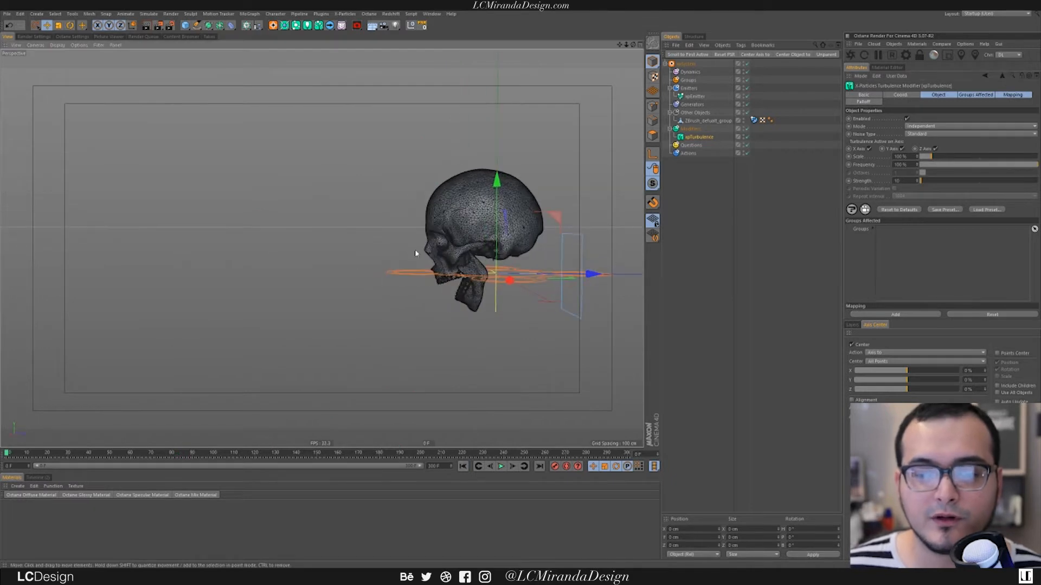
pyautogui.click(501, 467)
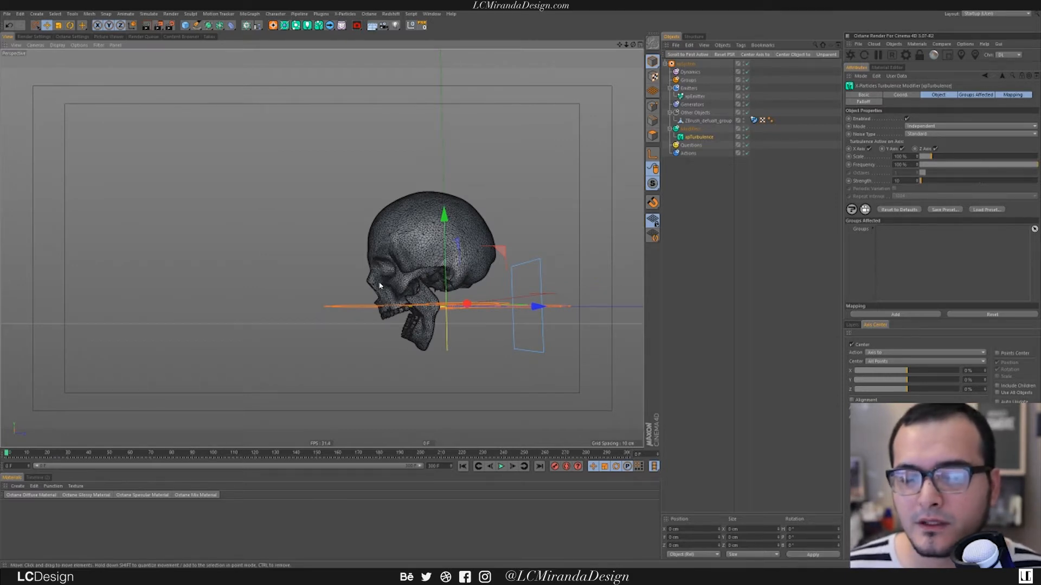
pyautogui.click(501, 466)
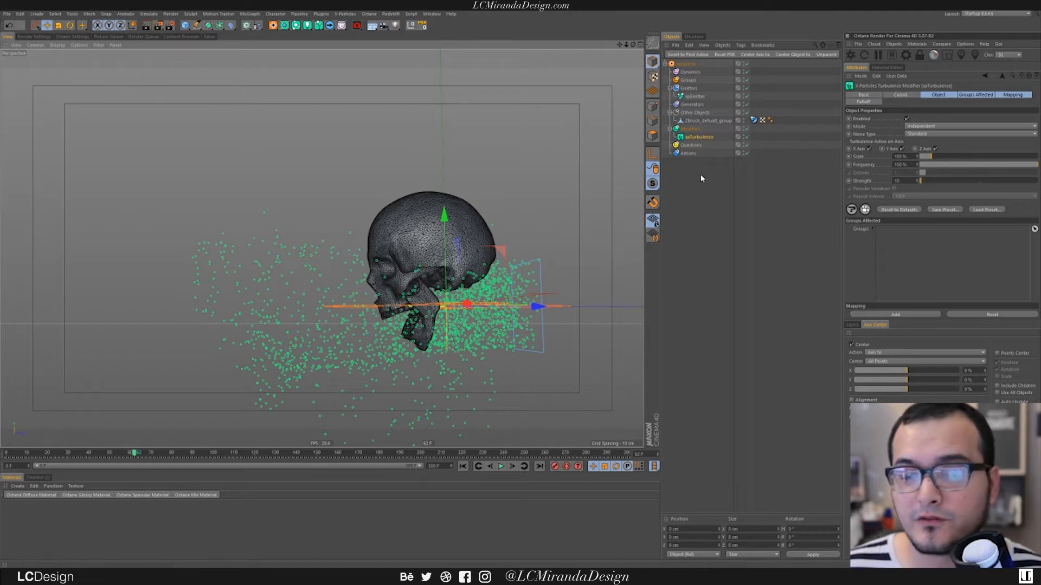
# Step: Set the skull's xpCollider bounce to 100% and its bounce variation to about 87%
pyautogui.click(696, 97)
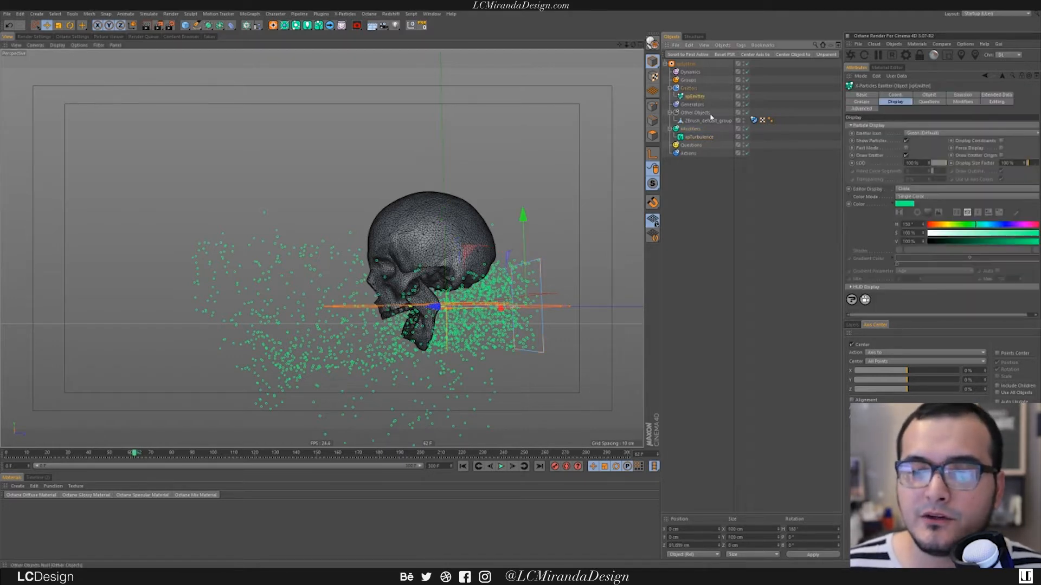
pyautogui.click(753, 120)
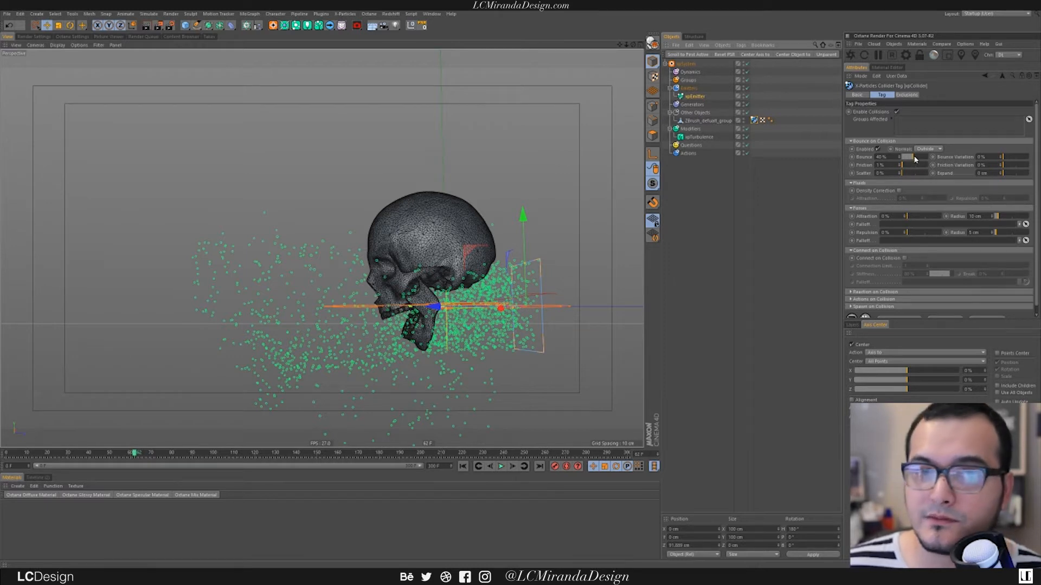
pyautogui.moveTo(915, 159); pyautogui.dragTo(918, 159)
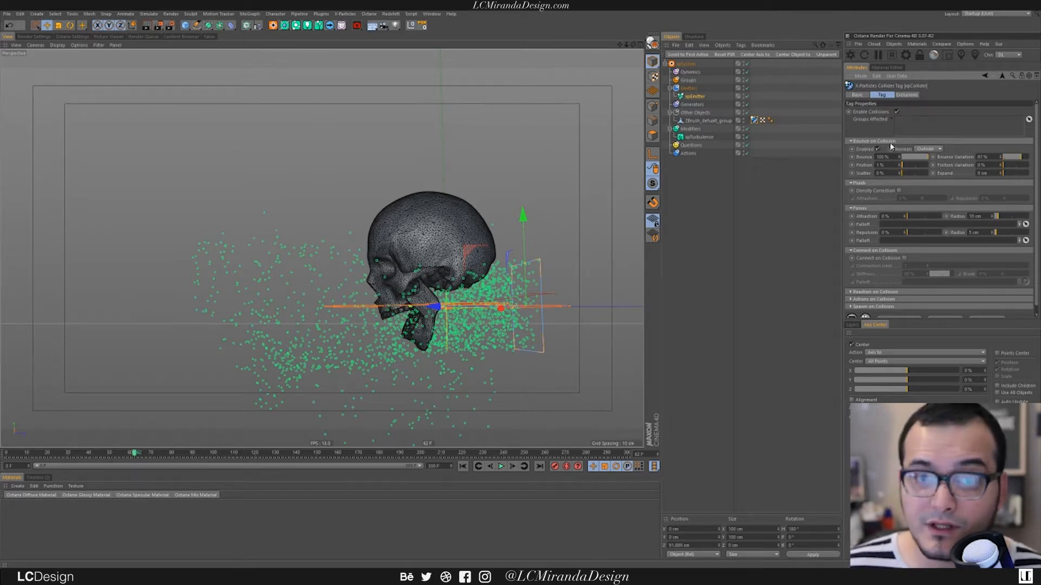
# Step: Replay the simulation from the start and examine from several angles how the particles bounce off the skull
pyautogui.click(463, 466)
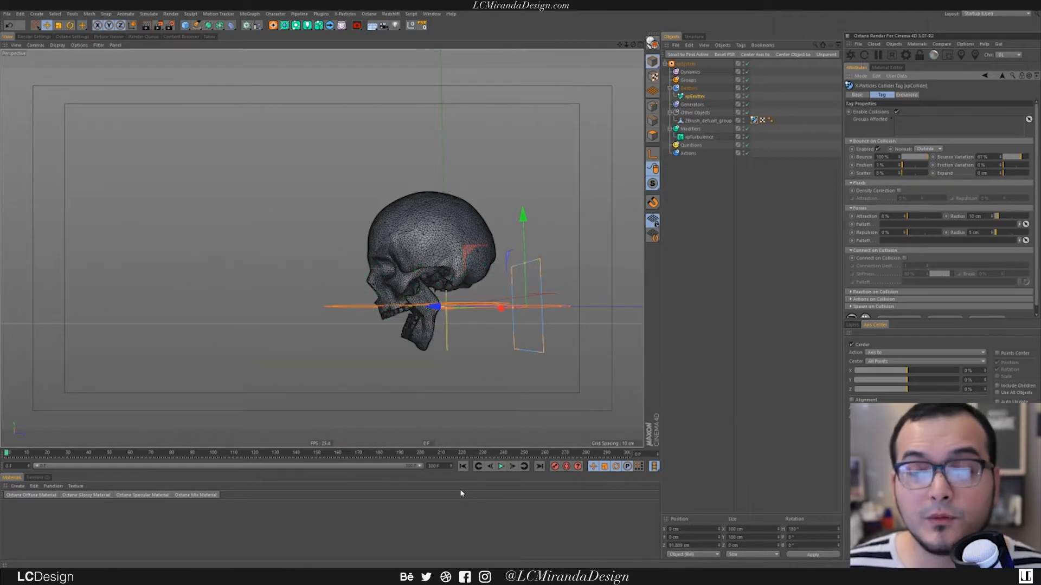
pyautogui.click(502, 468)
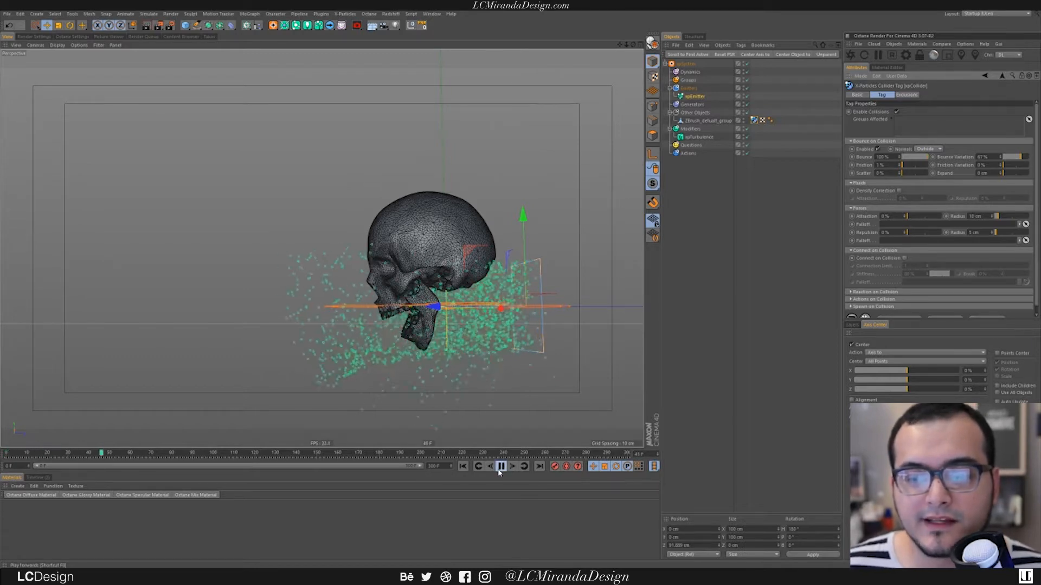
pyautogui.click(501, 468)
pyautogui.click(504, 470)
pyautogui.click(505, 470)
pyautogui.keyDown('alt'); pyautogui.moveTo(442, 277); pyautogui.dragTo(399, 266); pyautogui.keyUp('alt')
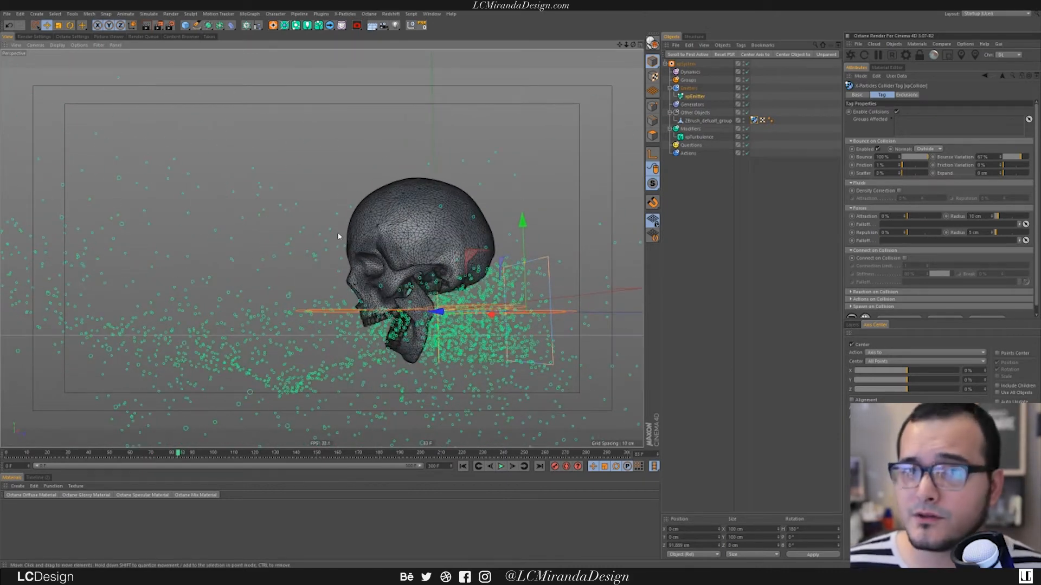
pyautogui.click(462, 466)
pyautogui.click(501, 466)
pyautogui.click(501, 466)
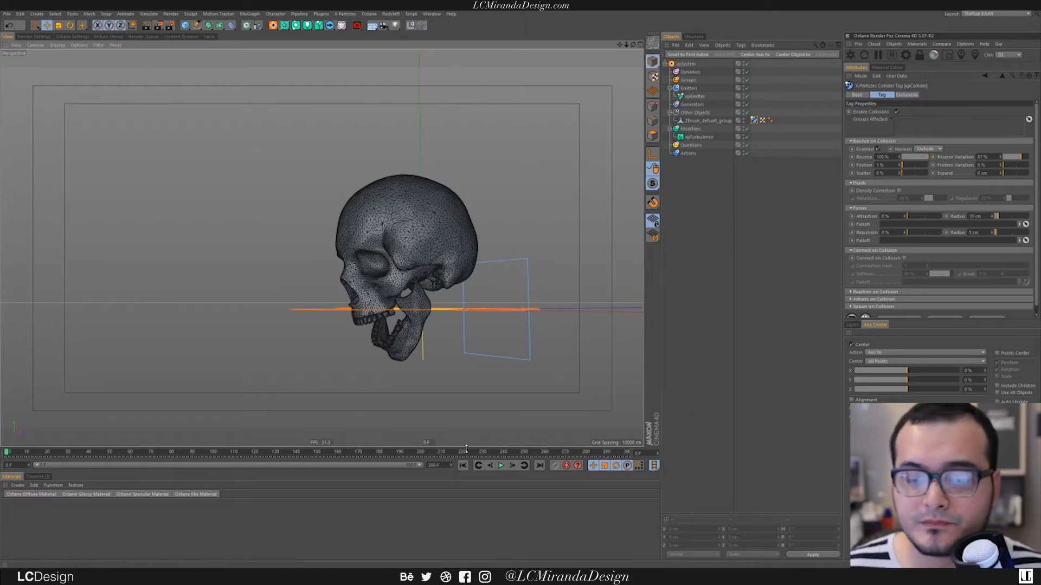
pyautogui.click(501, 466)
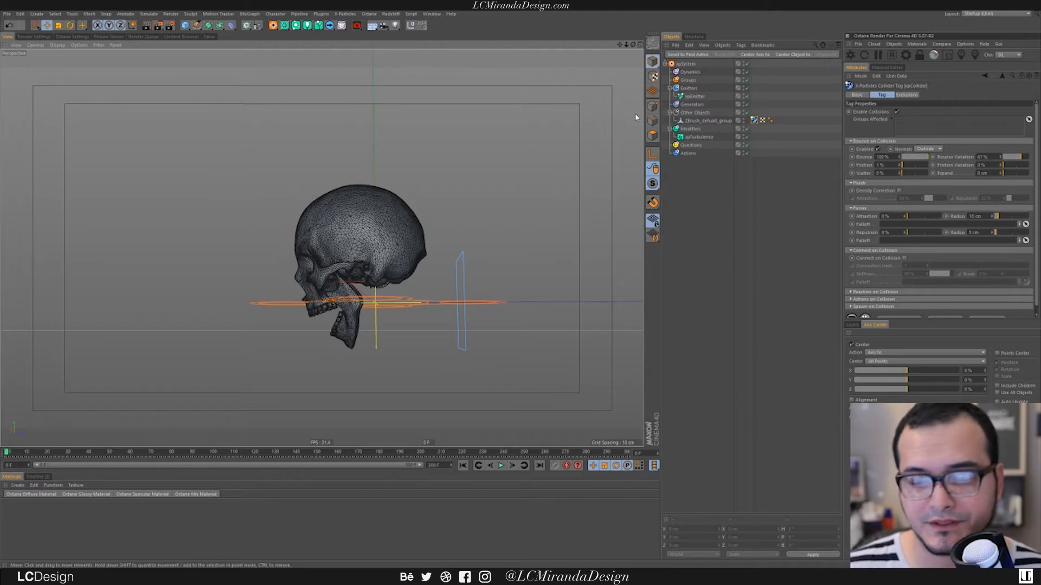
# Step: Duplicate the xpEmitter within the Emitters group
pyautogui.click(706, 122)
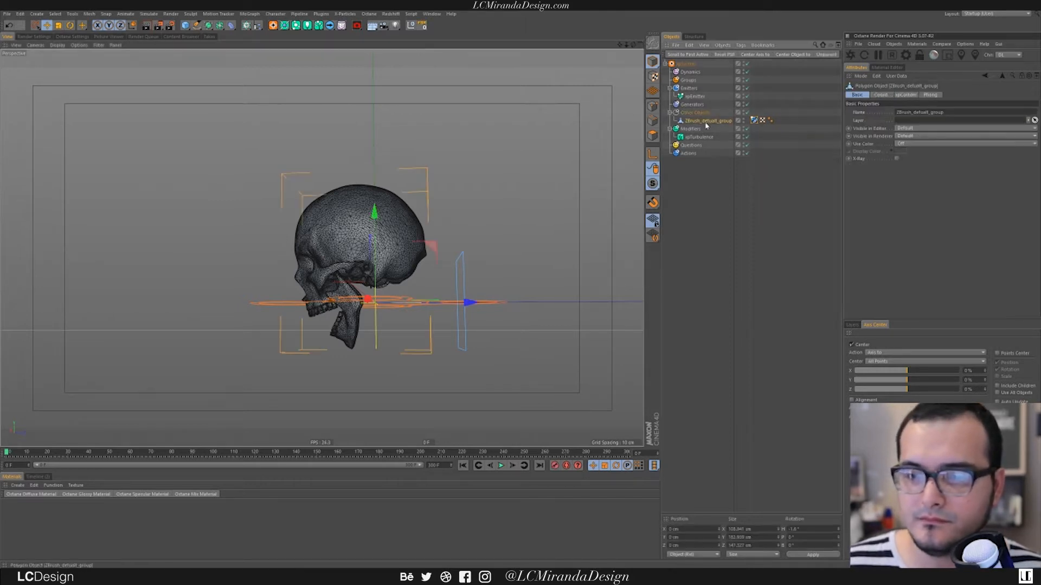
pyautogui.click(696, 97)
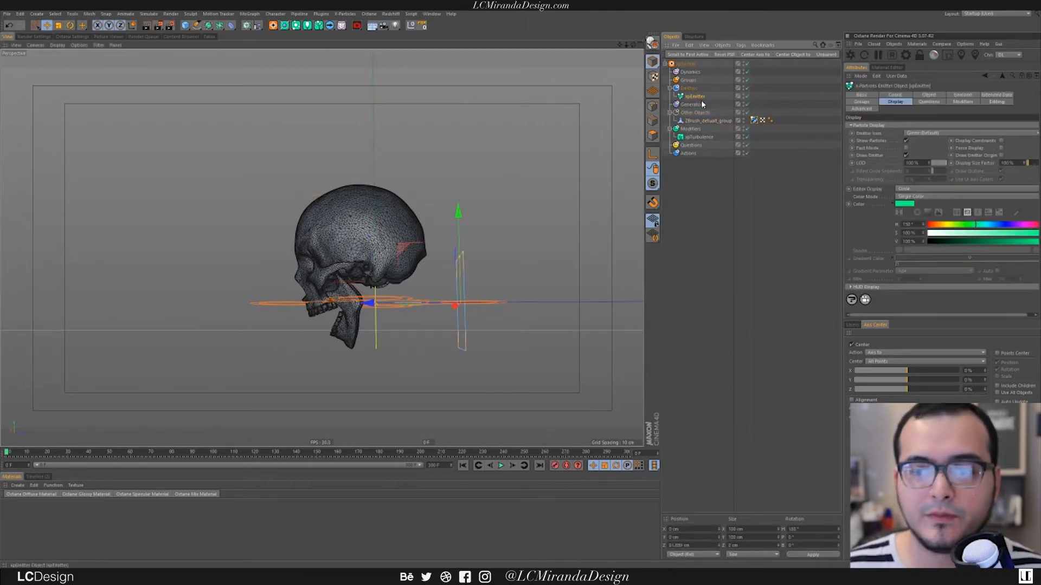
pyautogui.keyDown('ctrl'); pyautogui.moveTo(696, 98); pyautogui.dragTo(693, 92); pyautogui.keyUp('ctrl')
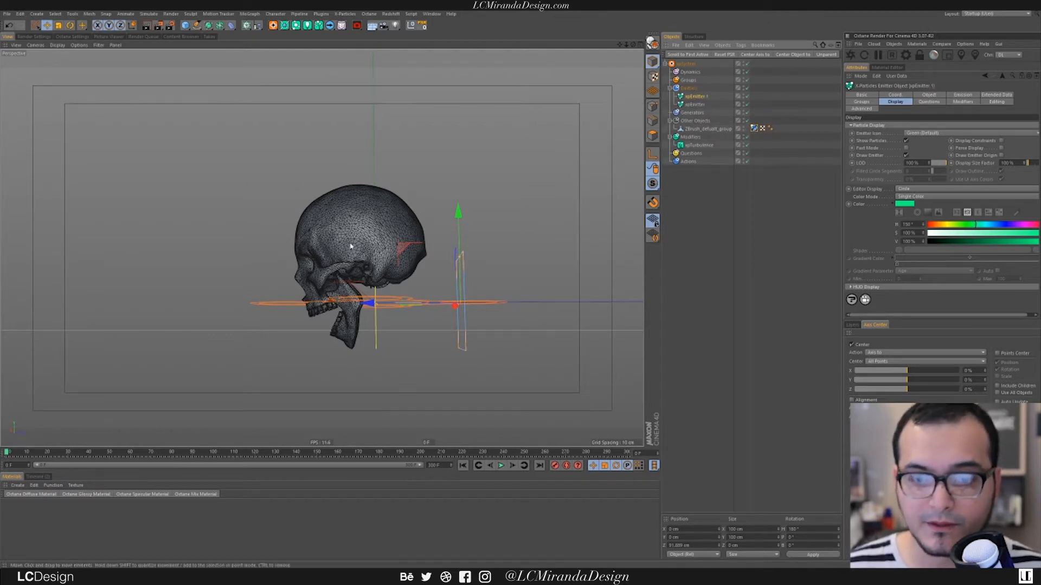
# Step: Move the duplicate emitter in front of and above the skull's face, turn it 180° and tilt it about 15° towards the skull
pyautogui.moveTo(371, 303); pyautogui.dragTo(103, 298)
pyautogui.moveTo(199, 217); pyautogui.dragTo(210, 128)
pyautogui.press('r')
pyautogui.moveTo(195, 198); pyautogui.dragTo(378, 207)
pyautogui.moveTo(249, 195); pyautogui.dragTo(269, 225)
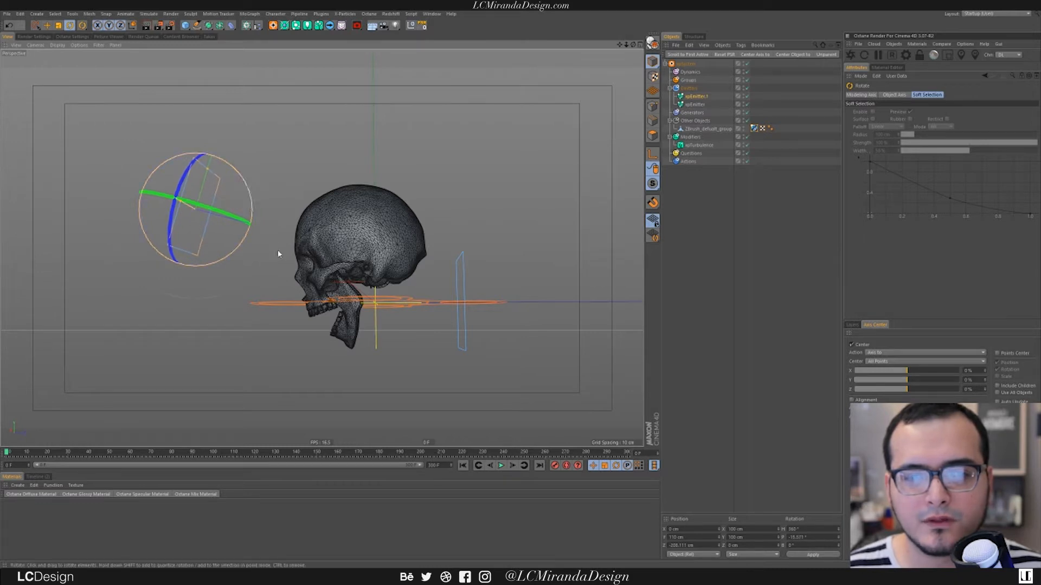
# Step: Play the simulation with both emitters, then return to the first frame
pyautogui.click(500, 466)
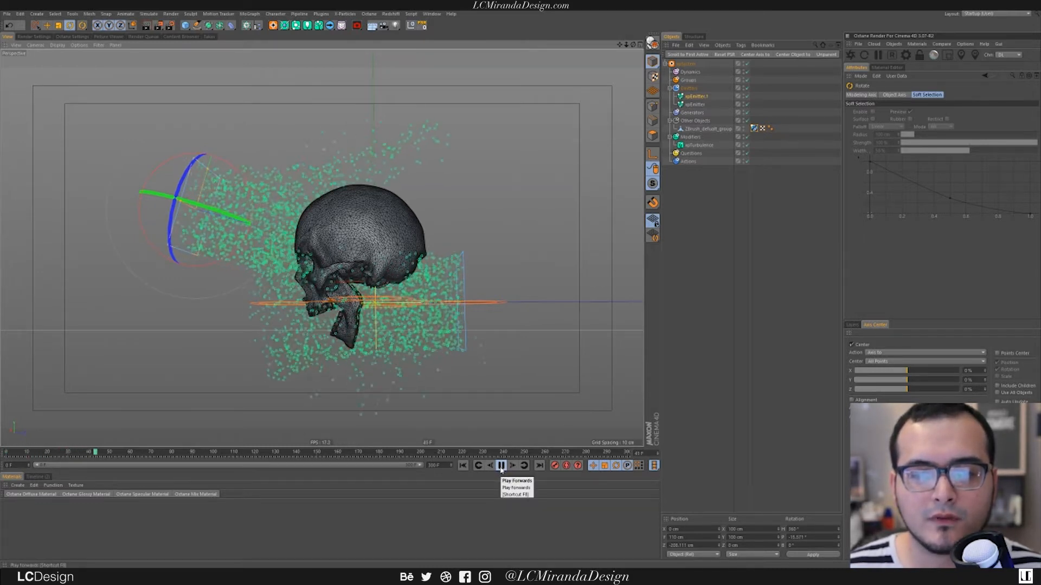
pyautogui.click(501, 465)
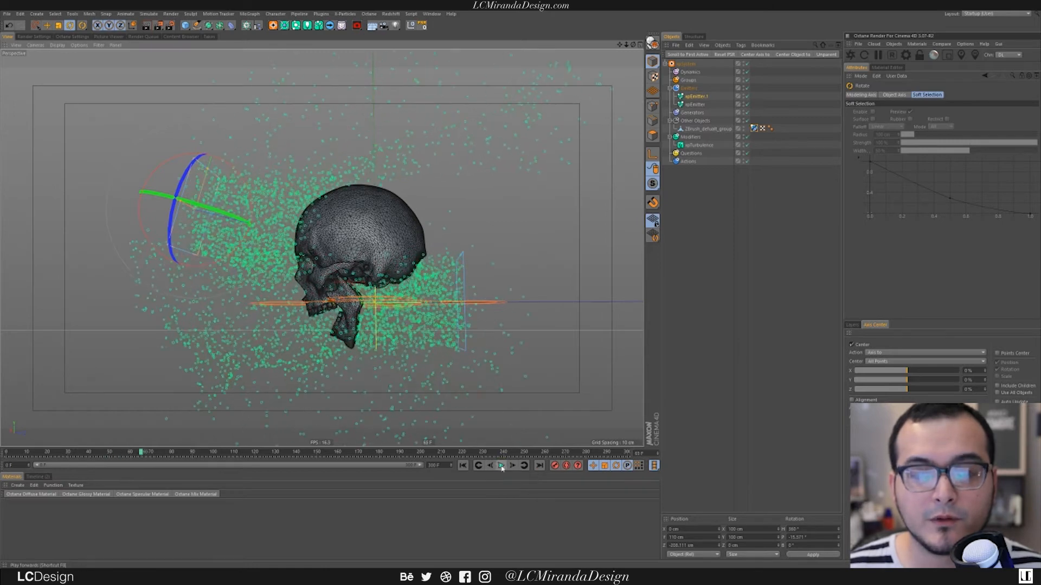
pyautogui.click(462, 466)
# Step: Move the duplicate emitter slightly closer to the skull and play the simulation to check its stream
pyautogui.click(696, 96)
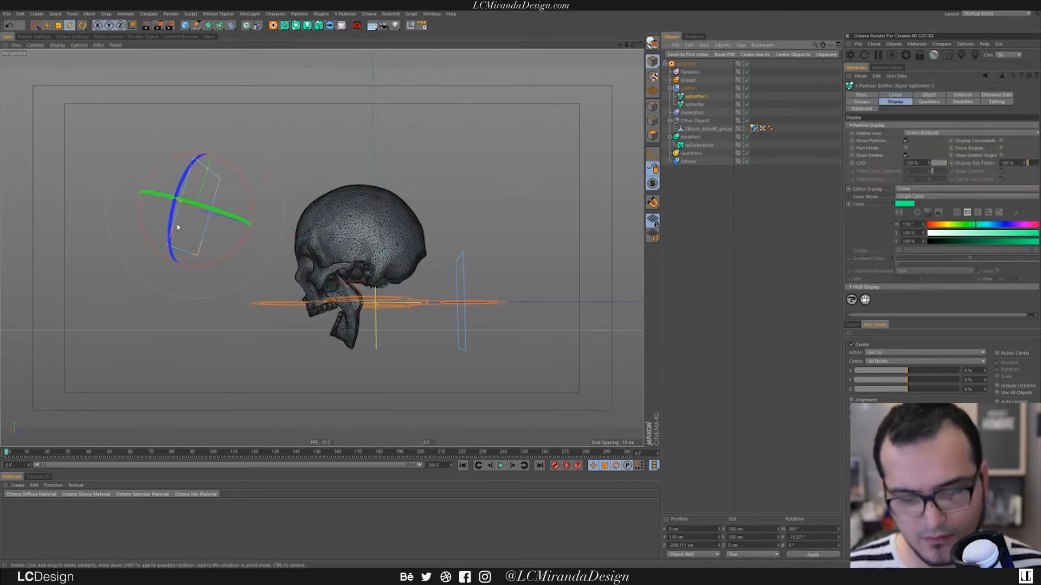
pyautogui.press('e')
pyautogui.moveTo(291, 230); pyautogui.dragTo(278, 231)
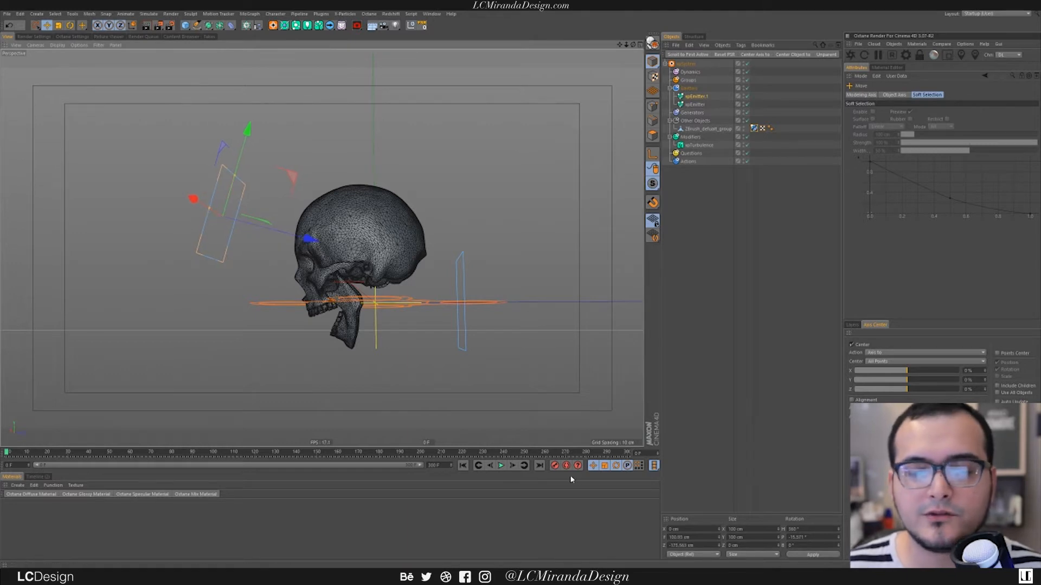
pyautogui.click(501, 466)
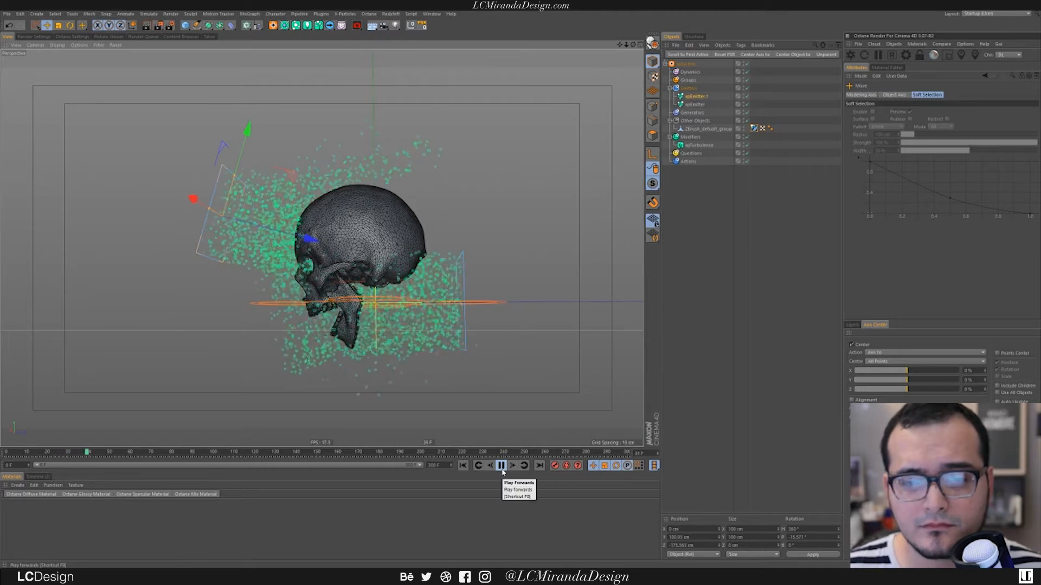
pyautogui.click(501, 466)
pyautogui.click(463, 466)
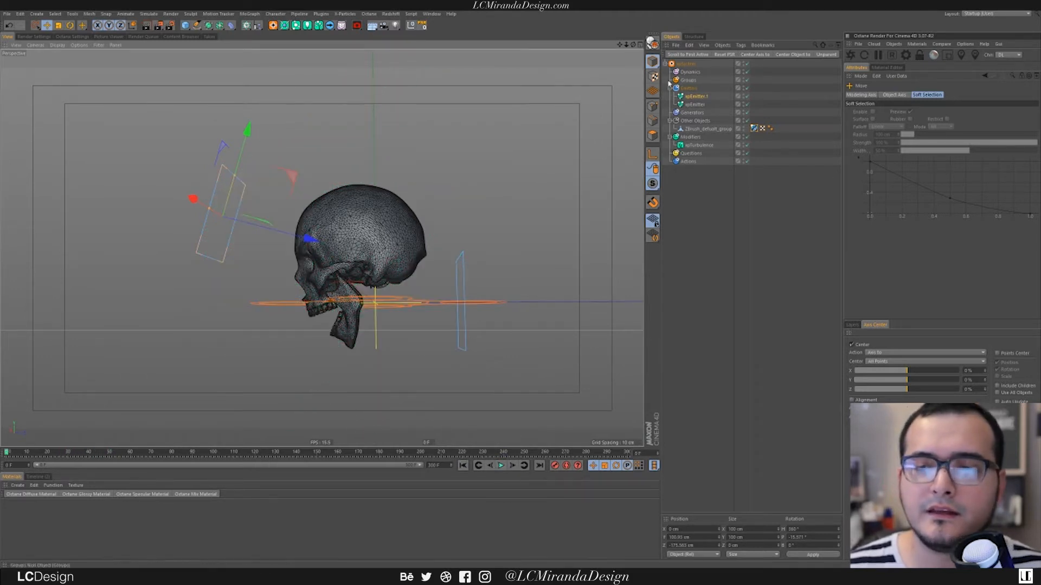
# Step: Set the duplicate emitter's particle colour to blue and play the simulation to compare both streams
pyautogui.click(704, 98)
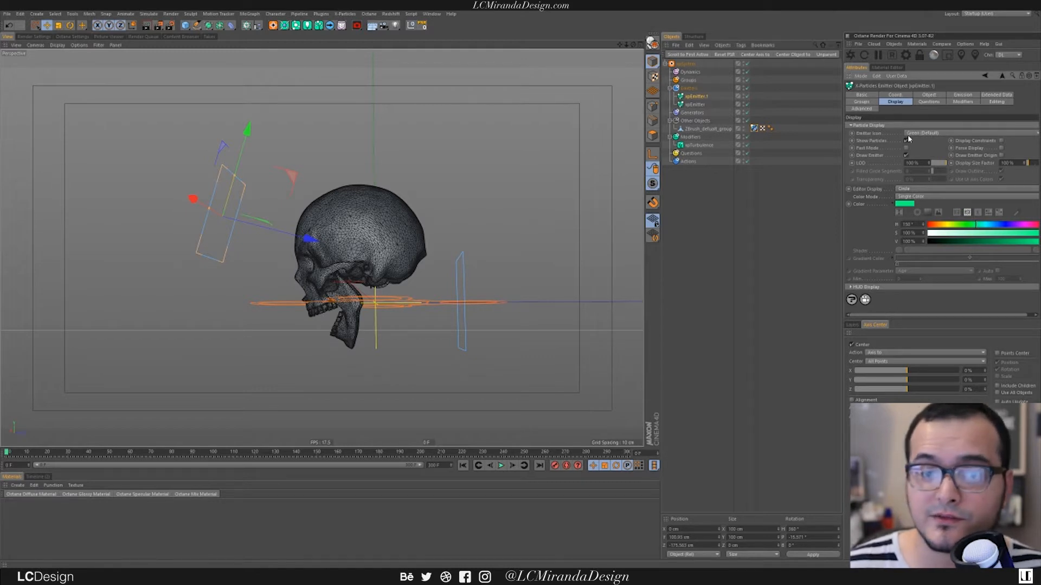
pyautogui.click(993, 224)
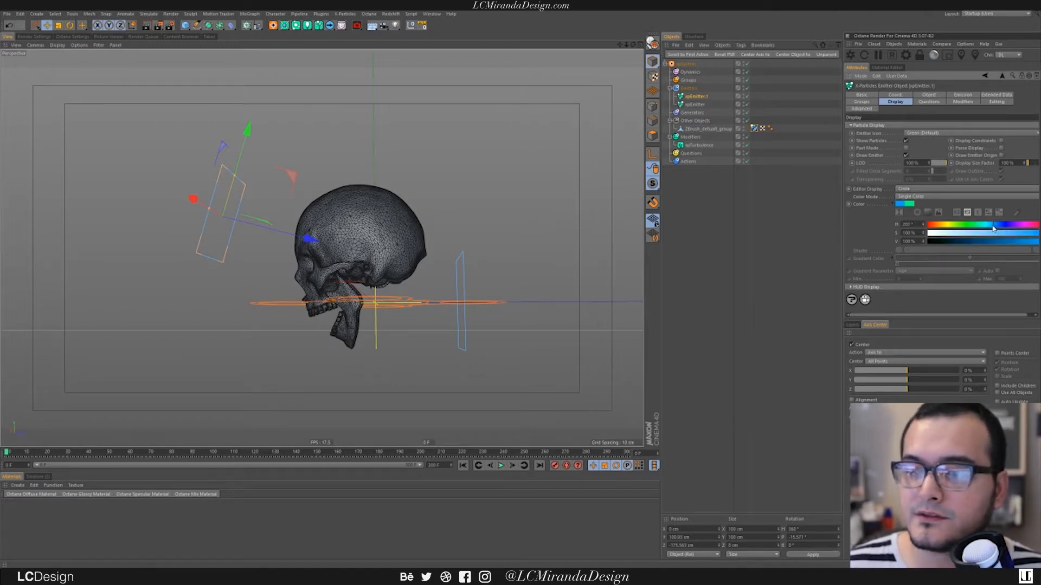
pyautogui.click(502, 466)
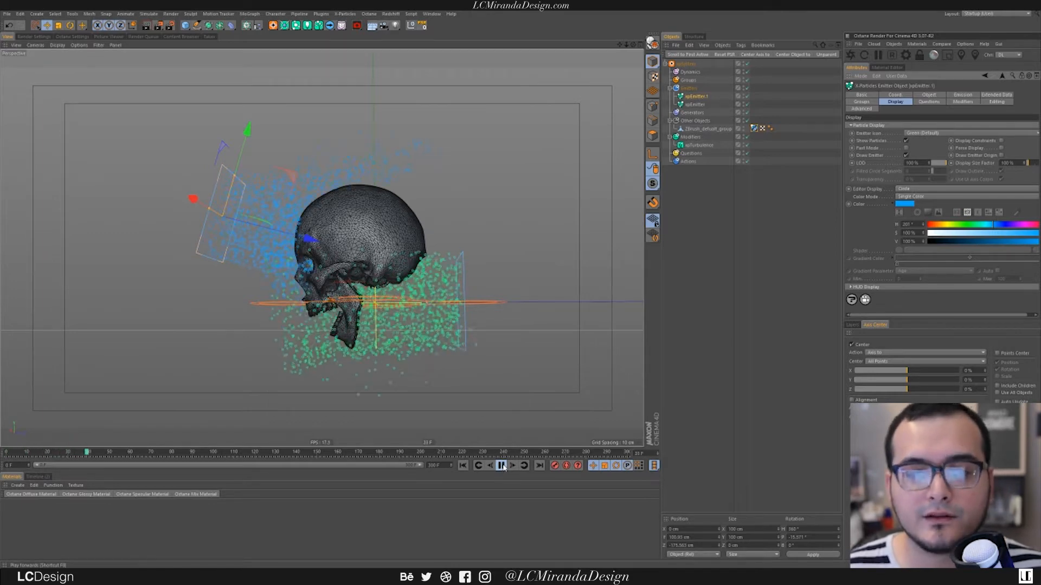
pyautogui.keyDown('alt'); pyautogui.moveTo(347, 249); pyautogui.dragTo(325, 255); pyautogui.keyUp('alt')
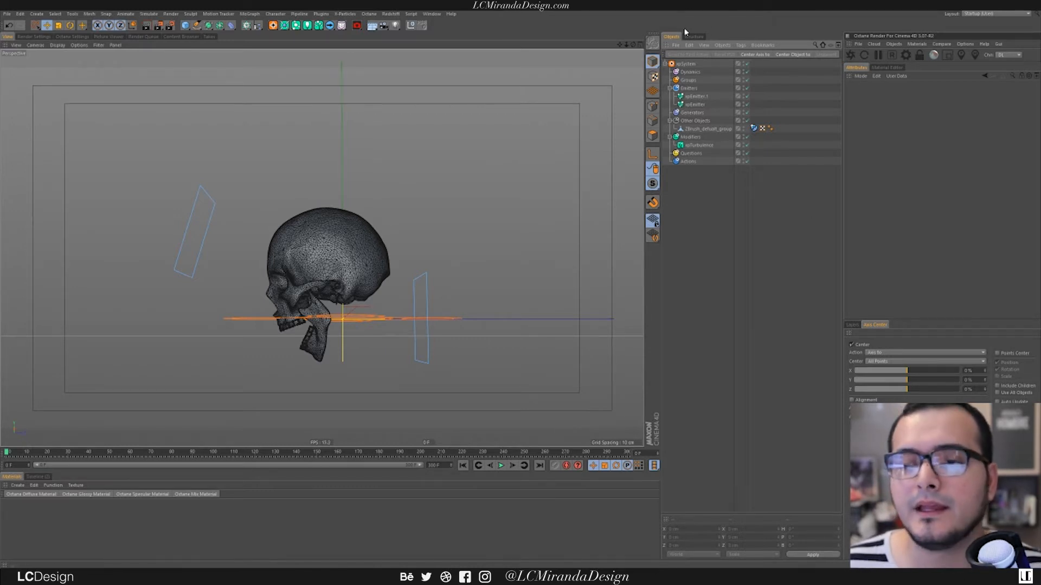
# Step: Add a Skinner generator to the X-Particles system with xpEmitter.1 as its source, and replay the simulation
pyautogui.click(690, 64)
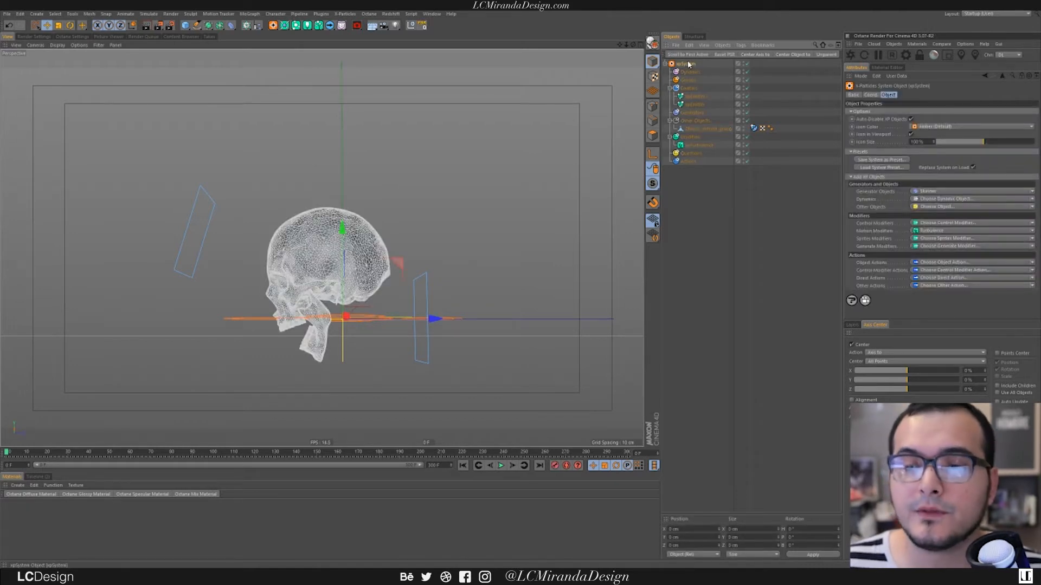
pyautogui.click(1032, 192)
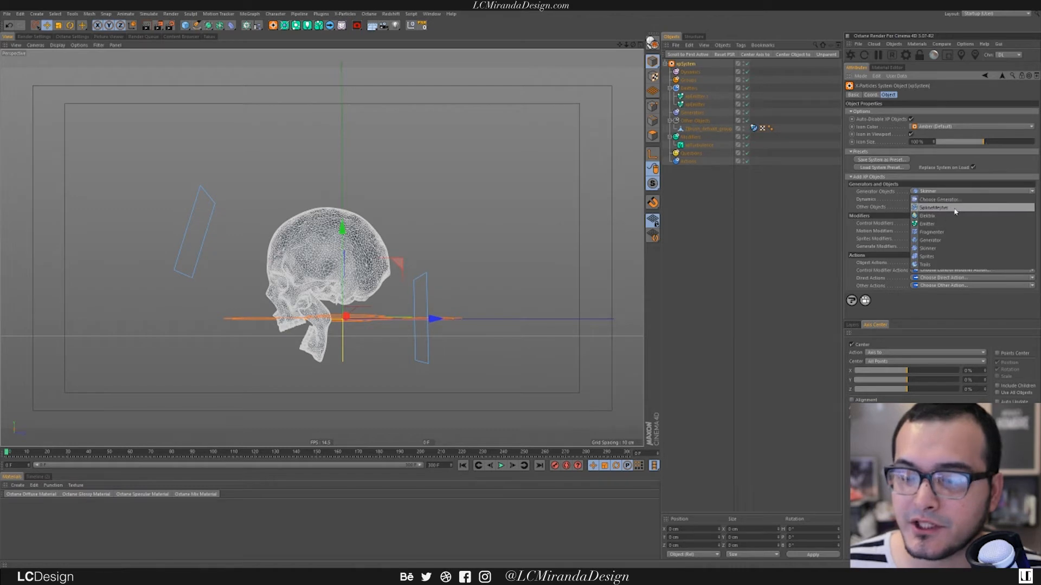
pyautogui.click(935, 251)
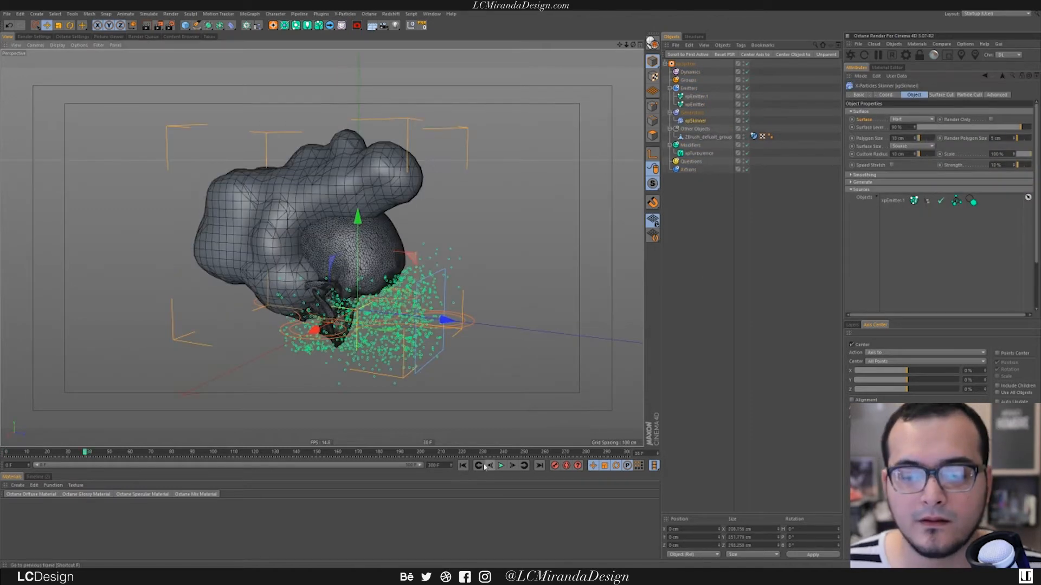
pyautogui.click(463, 466)
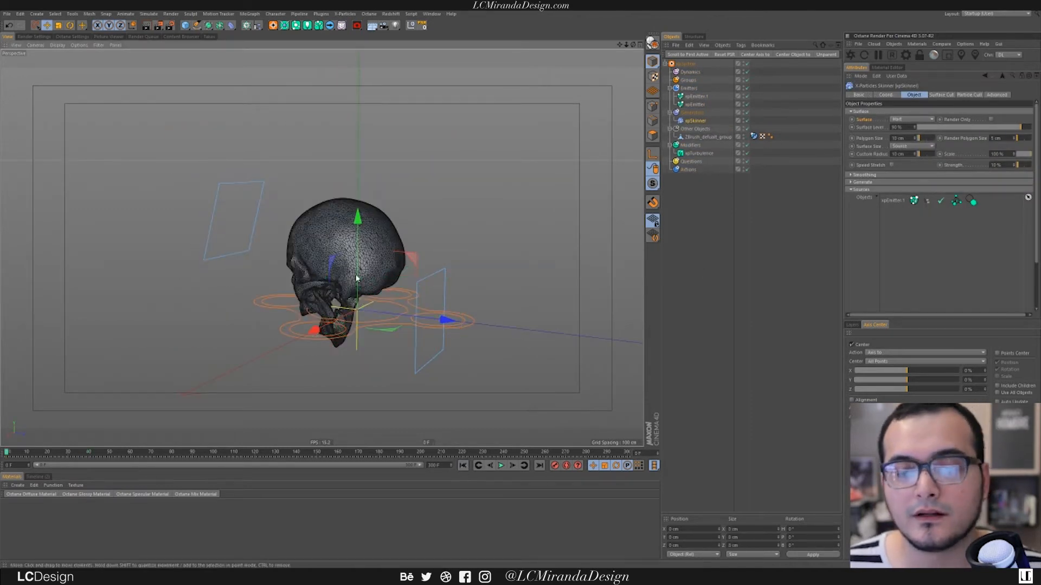
pyautogui.click(501, 466)
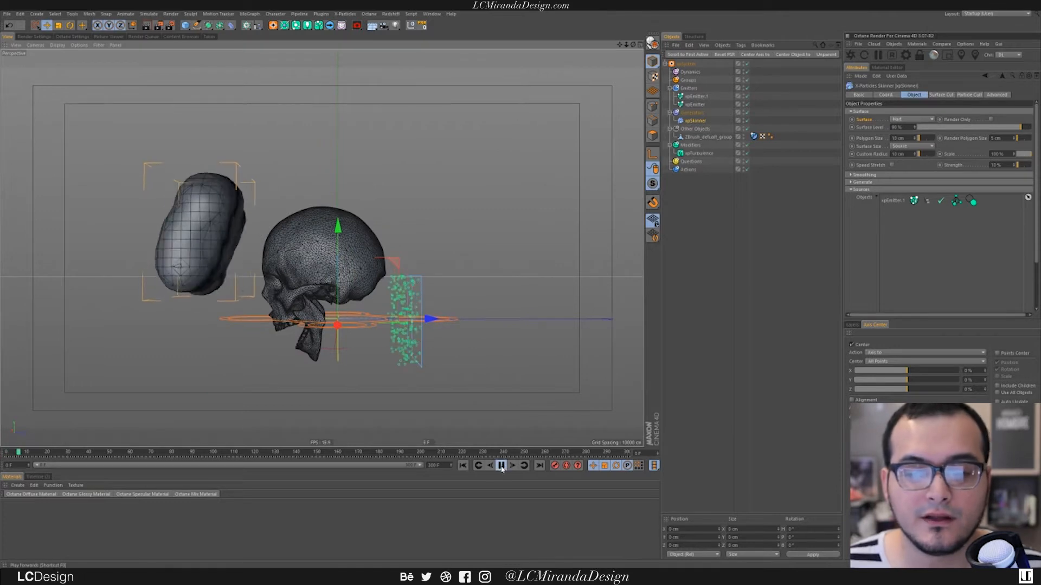
pyautogui.click(503, 466)
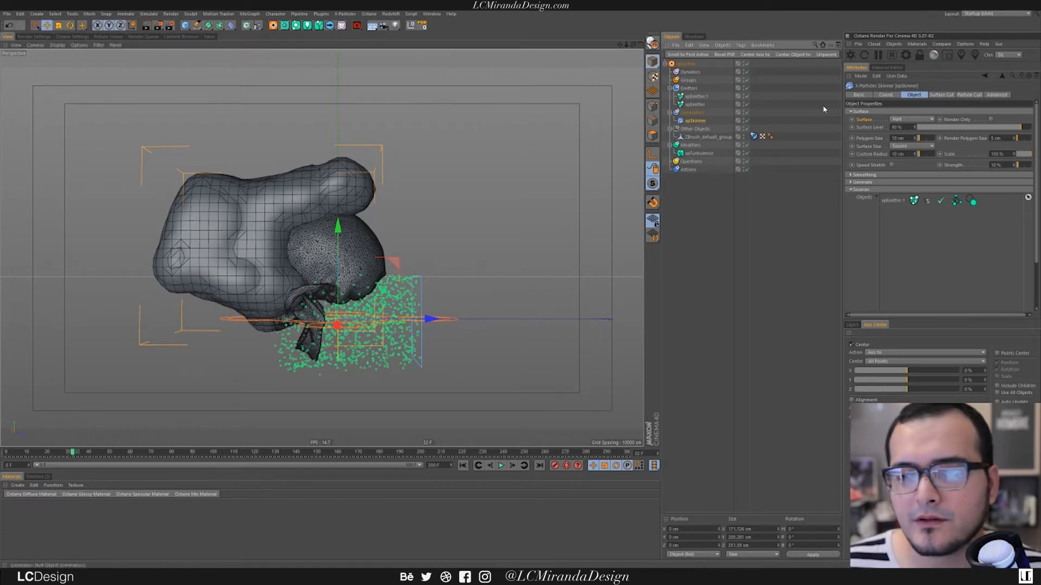
# Step: Set the Skinner's surface type to Fluid and inspect the generated mesh around the skull up close
pyautogui.click(902, 119)
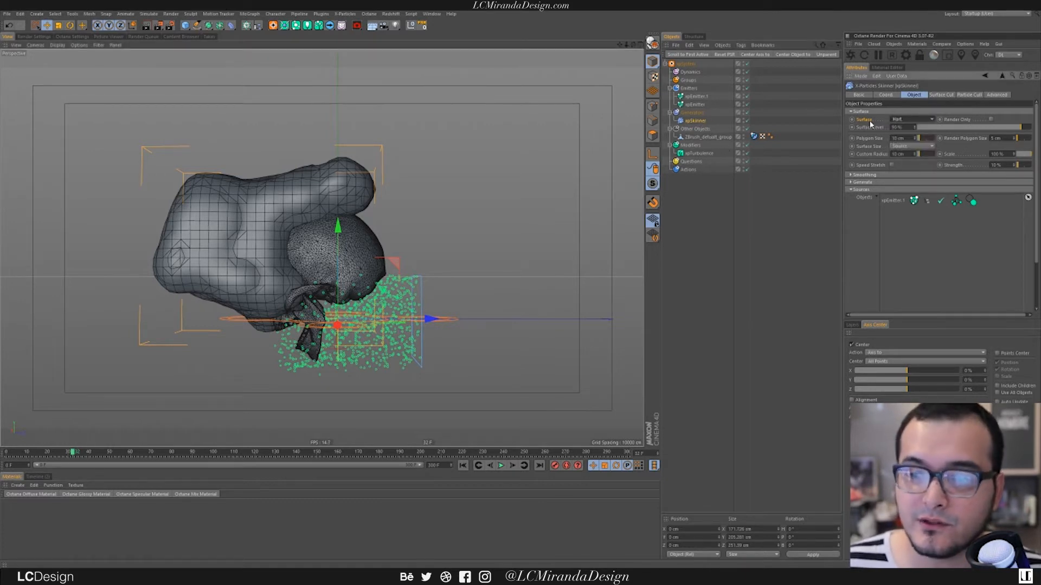
pyautogui.click(900, 176)
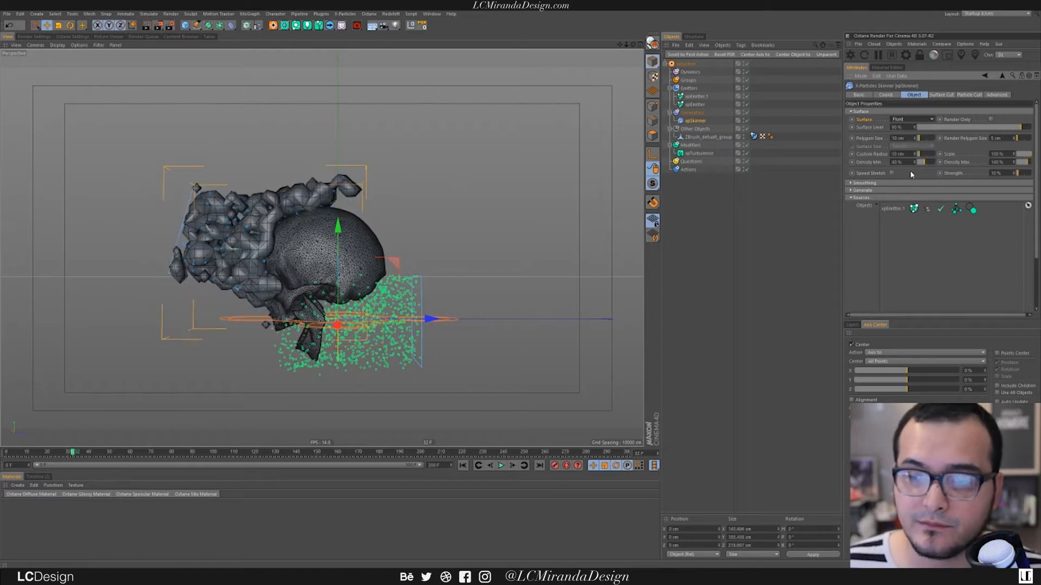
pyautogui.keyDown('alt'); pyautogui.moveTo(242, 234); pyautogui.dragTo(269, 241); pyautogui.keyUp('alt')
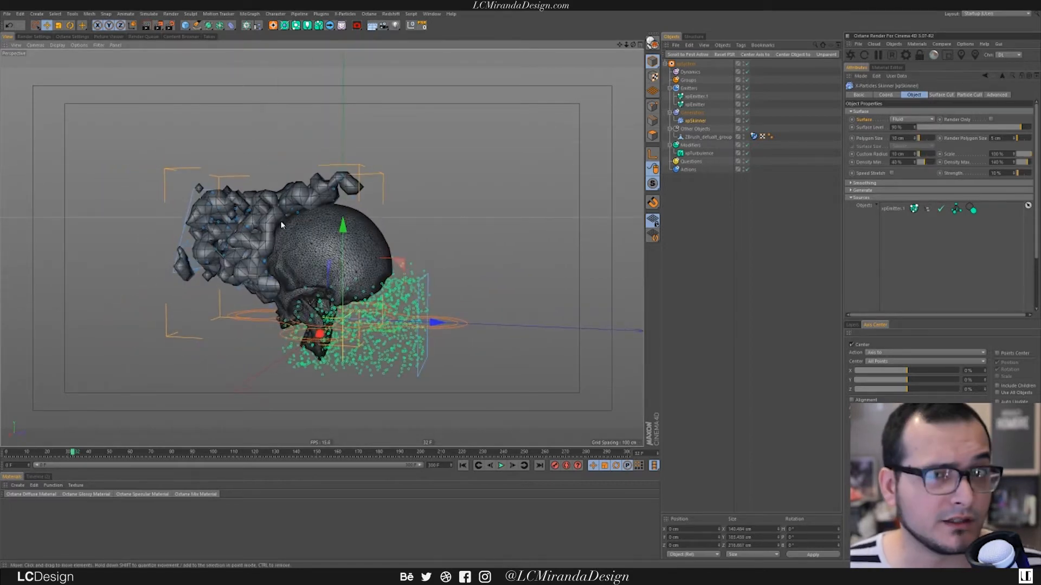
pyautogui.scroll(2, 281, 225)
pyautogui.keyDown('alt'); pyautogui.moveTo(278, 225); pyautogui.dragTo(300, 230, button='middle'); pyautogui.keyUp('alt')
pyautogui.scroll(3, 299, 230)
pyautogui.keyDown('alt'); pyautogui.moveTo(300, 230); pyautogui.dragTo(307, 228); pyautogui.keyUp('alt')
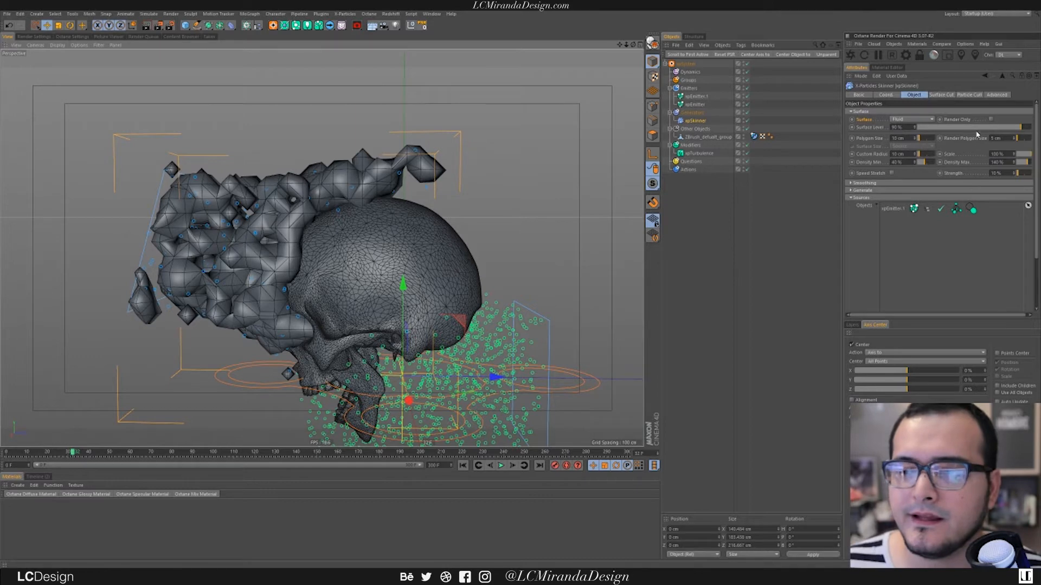
# Step: Reduce the Skinner's surface level to about 30% and inspect the thinner mesh from different angles
pyautogui.moveTo(1005, 128); pyautogui.dragTo(953, 130)
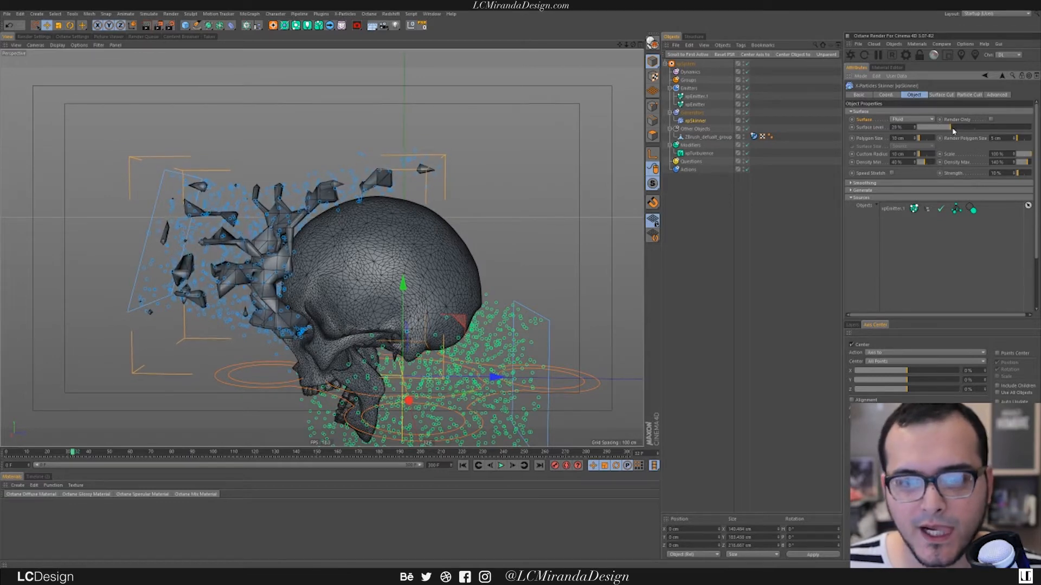
pyautogui.moveTo(283, 230)
pyautogui.keyDown('alt'); pyautogui.mouseDown()
pyautogui.moveTo(261, 236)
pyautogui.moveTo(302, 235)
pyautogui.mouseUp(); pyautogui.keyUp('alt')
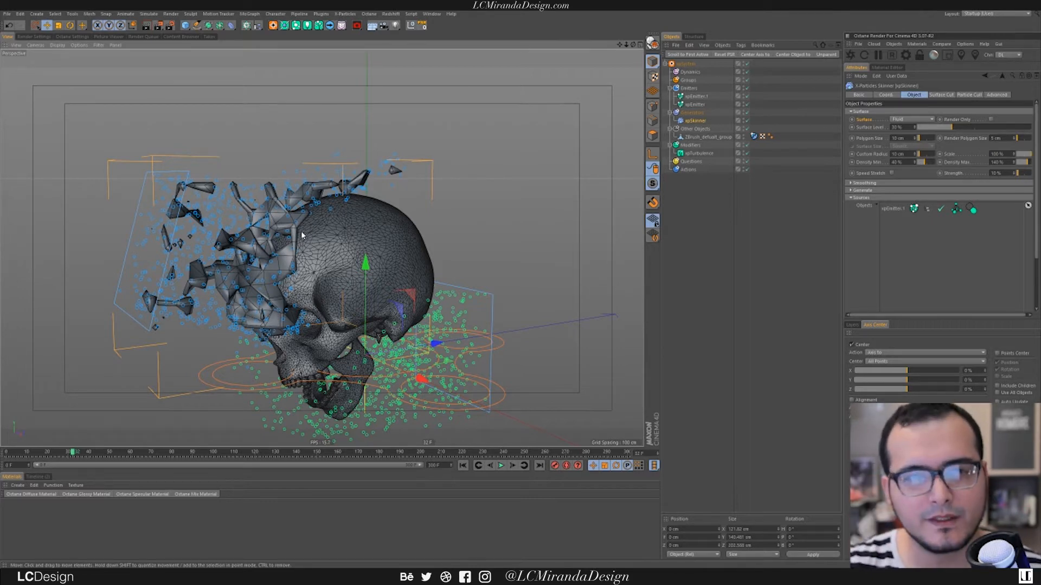
pyautogui.keyDown('alt'); pyautogui.moveTo(428, 297); pyautogui.dragTo(412, 260); pyautogui.keyUp('alt')
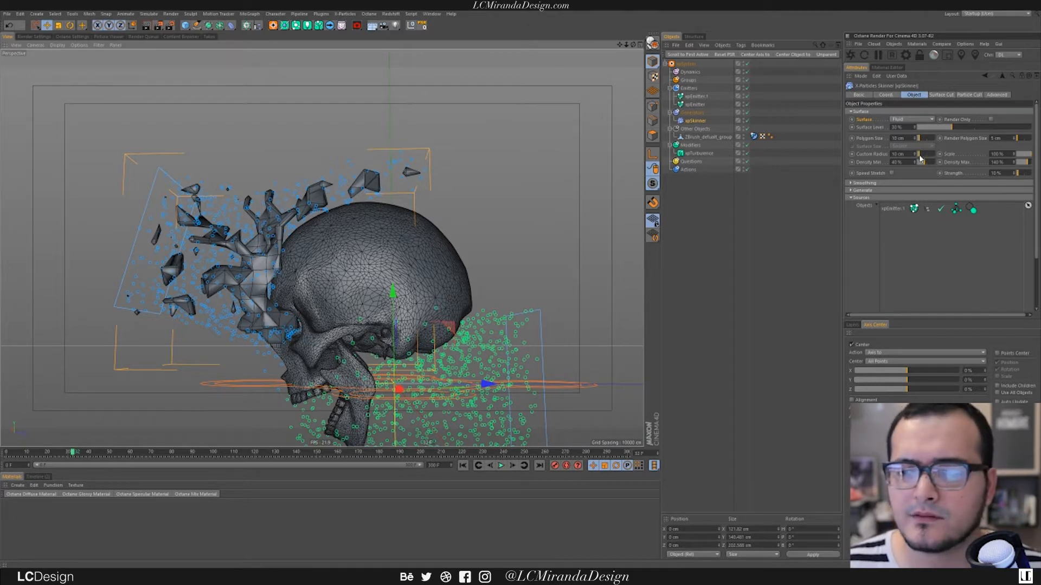
# Step: Set the Skinner's custom radius to 12 cm and inspect the mesh from in front of and behind the skull
pyautogui.moveTo(921, 157); pyautogui.dragTo(921, 156)
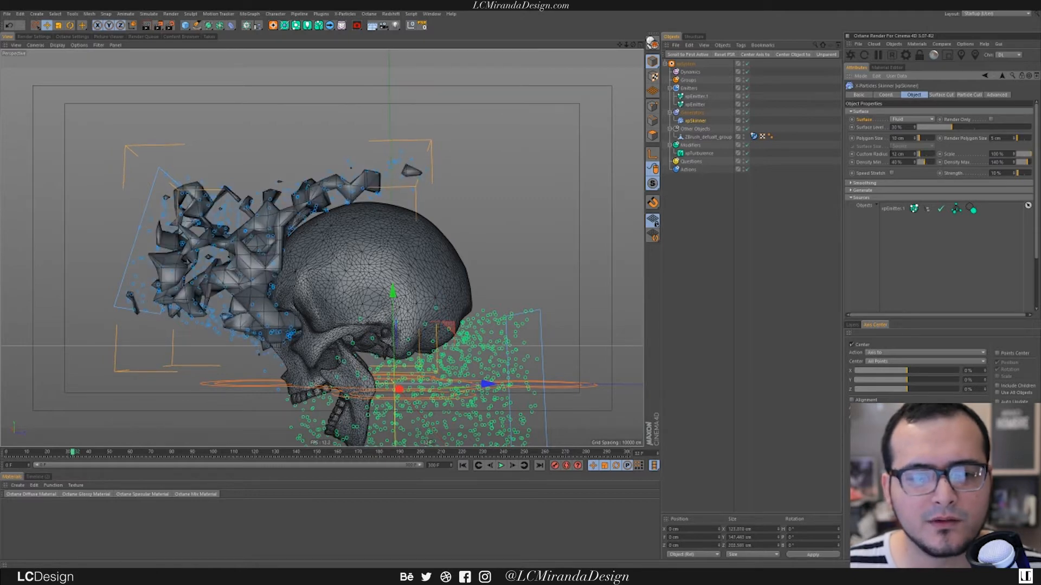
pyautogui.keyDown('alt'); pyautogui.moveTo(262, 250); pyautogui.dragTo(222, 273); pyautogui.keyUp('alt')
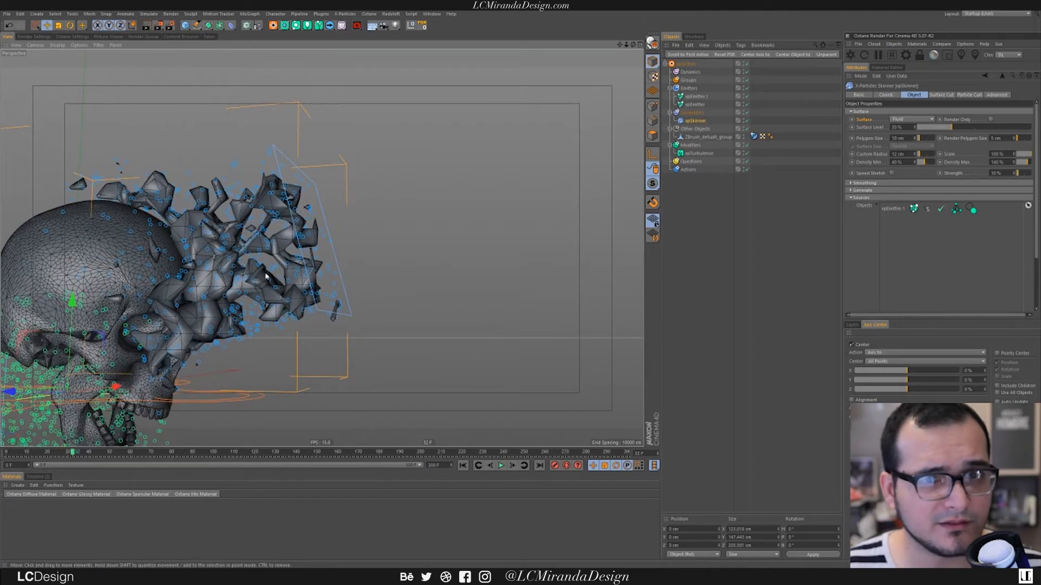
pyautogui.keyDown('alt'); pyautogui.moveTo(200, 206); pyautogui.dragTo(282, 228); pyautogui.keyUp('alt')
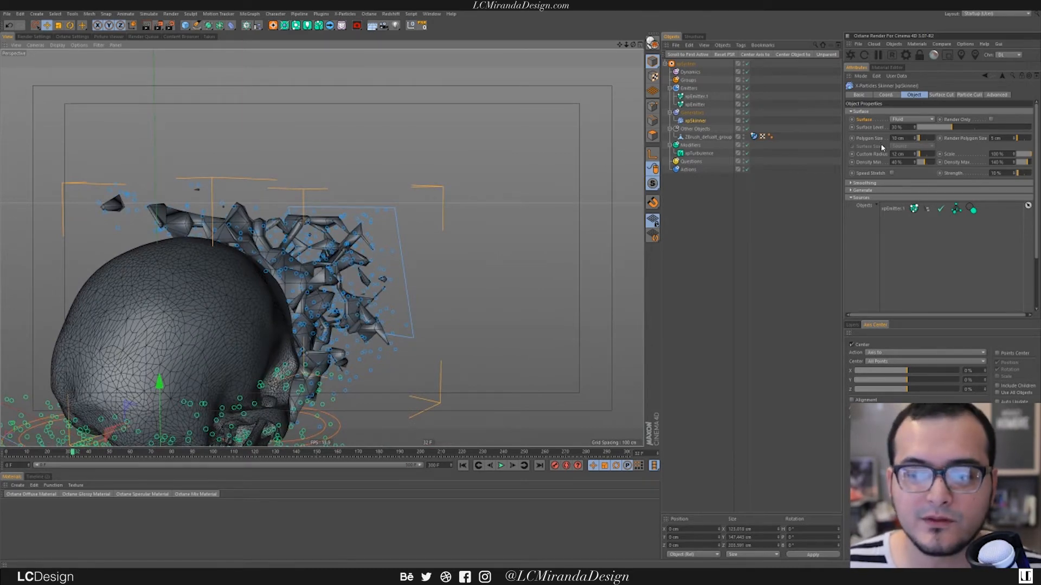
# Step: Set the Skinner's polygon size to 5 cm and inspect the finer mesh around the skull
pyautogui.keyDown('alt'); pyautogui.moveTo(260, 242); pyautogui.dragTo(434, 240); pyautogui.keyUp('alt')
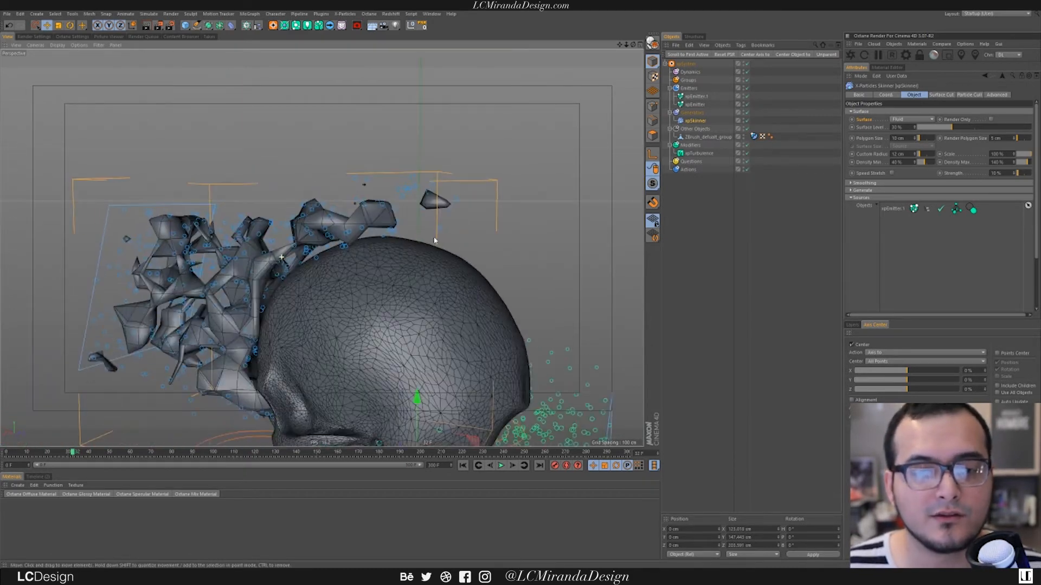
pyautogui.keyDown('alt'); pyautogui.moveTo(221, 283); pyautogui.dragTo(270, 263, button='right'); pyautogui.keyUp('alt')
pyautogui.keyDown('alt'); pyautogui.moveTo(270, 263); pyautogui.dragTo(310, 235); pyautogui.keyUp('alt')
pyautogui.moveTo(272, 204)
pyautogui.keyDown('alt'); pyautogui.mouseDown()
pyautogui.moveTo(275, 237)
pyautogui.moveTo(317, 235)
pyautogui.mouseUp(); pyautogui.keyUp('alt')
pyautogui.scroll(-1, 304, 231)
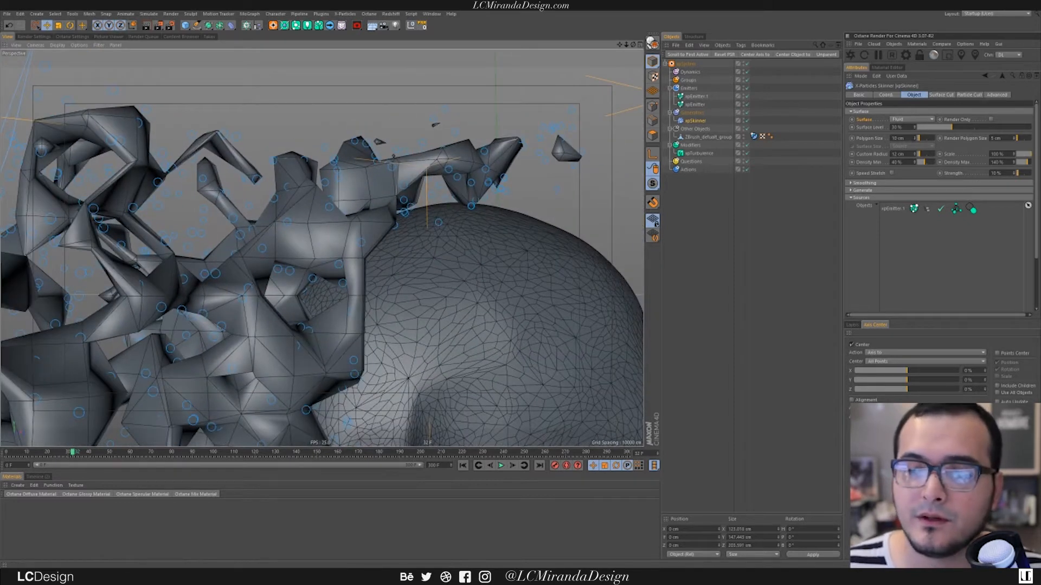
pyautogui.moveTo(904, 139); pyautogui.dragTo(856, 145)
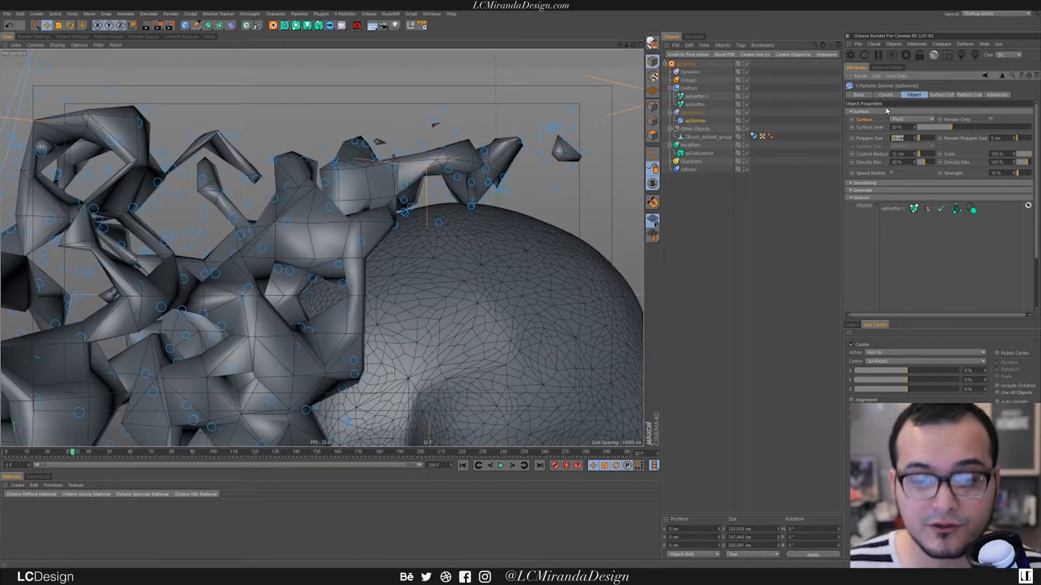
pyautogui.write('5')
pyautogui.press('Return')
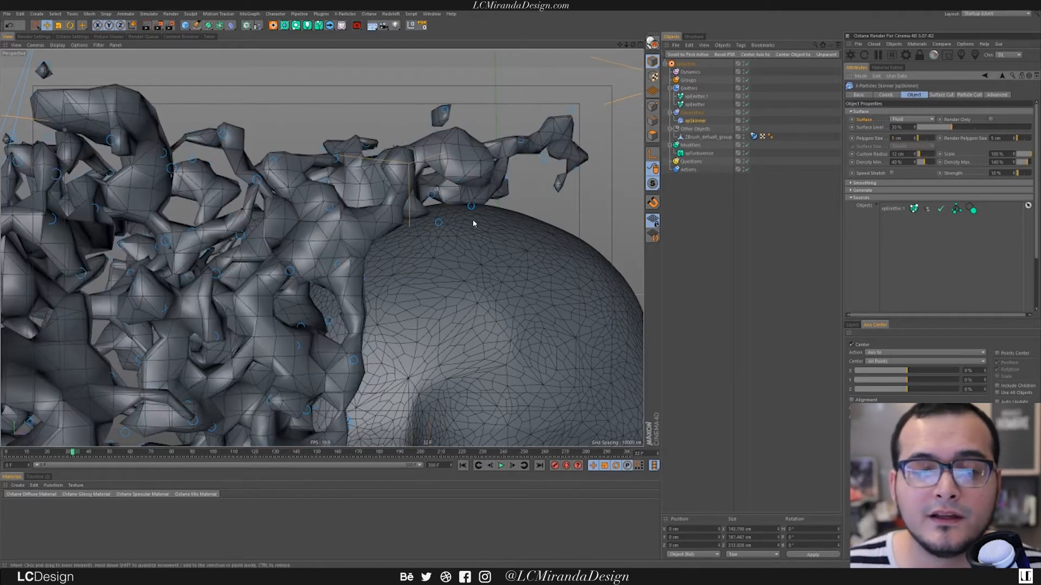
pyautogui.keyDown('alt'); pyautogui.moveTo(499, 228); pyautogui.dragTo(403, 202); pyautogui.keyUp('alt')
pyautogui.scroll(-3, 360, 248)
pyautogui.keyDown('alt'); pyautogui.moveTo(359, 248); pyautogui.dragTo(320, 252); pyautogui.keyUp('alt')
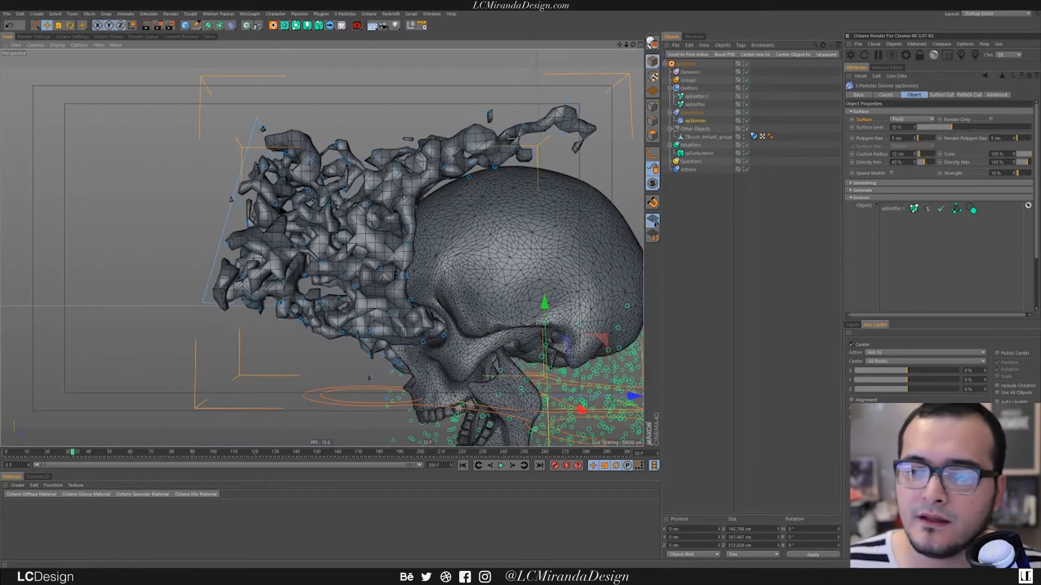
# Step: Set the Skinner's polygon size to 2 cm and inspect the denser mesh up close
pyautogui.moveTo(910, 138); pyautogui.dragTo(875, 104)
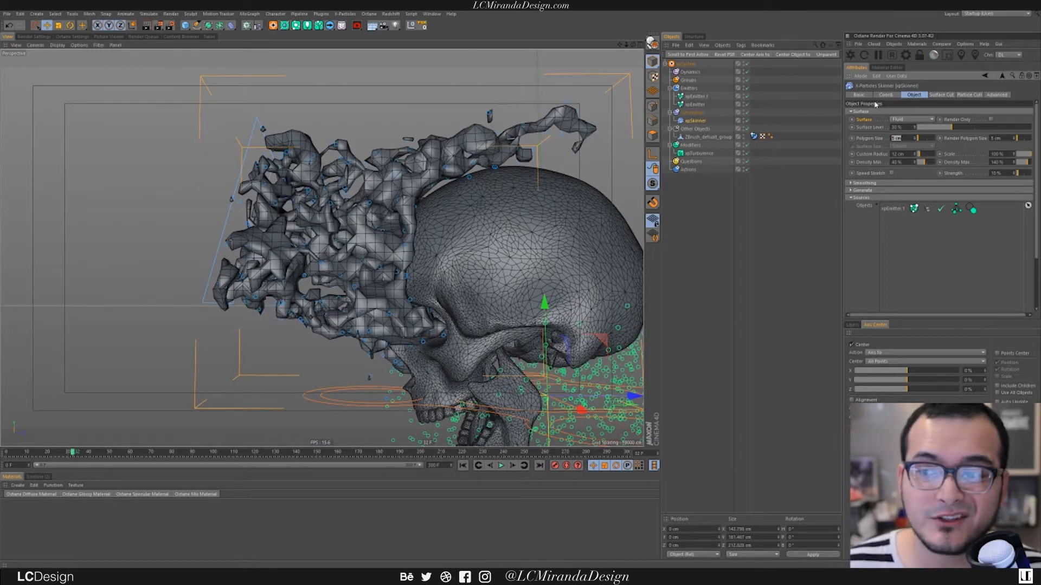
pyautogui.write('4')
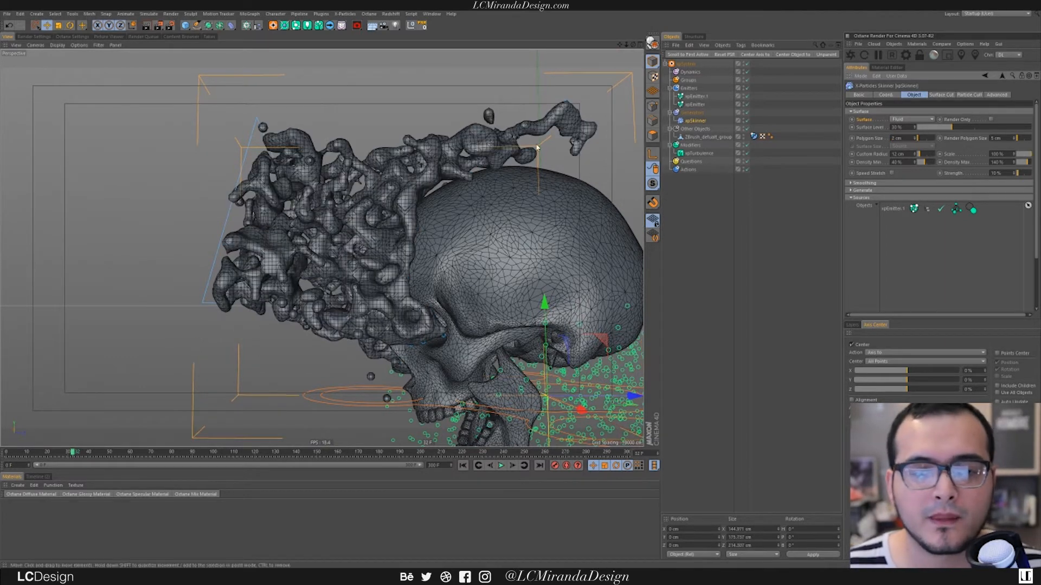
pyautogui.keyDown('alt'); pyautogui.moveTo(388, 202); pyautogui.dragTo(407, 228); pyautogui.keyUp('alt')
pyautogui.scroll(5, 374, 179)
pyautogui.keyDown('alt'); pyautogui.moveTo(374, 182); pyautogui.dragTo(429, 174); pyautogui.keyUp('alt')
pyautogui.scroll(-3, 383, 198)
pyautogui.scroll(4, 415, 177)
pyautogui.scroll(-2, 425, 174)
pyautogui.keyDown('alt'); pyautogui.moveTo(412, 195); pyautogui.dragTo(400, 191, button='middle'); pyautogui.keyUp('alt')
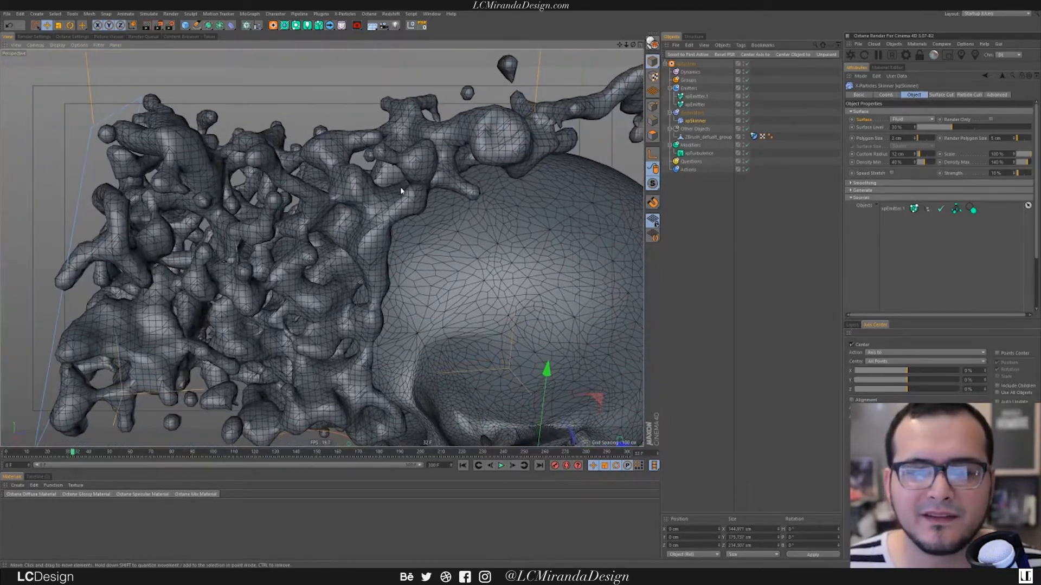
pyautogui.keyDown('alt'); pyautogui.moveTo(391, 233); pyautogui.dragTo(412, 255); pyautogui.keyUp('alt')
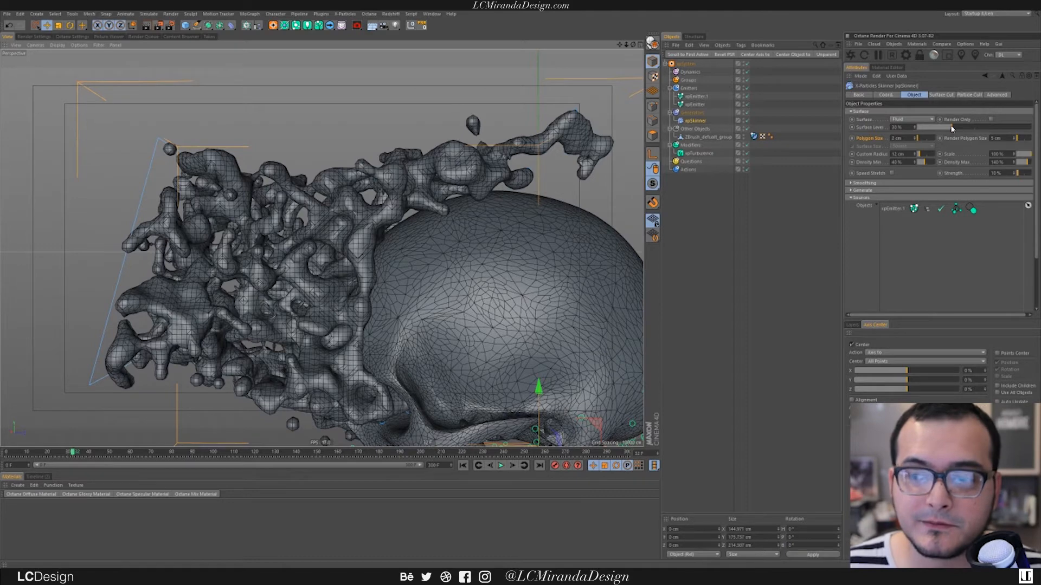
# Step: Reduce the Skinner's surface level to about 19% and its custom radius to 10 cm, and check the mesh
pyautogui.moveTo(962, 131); pyautogui.dragTo(919, 156)
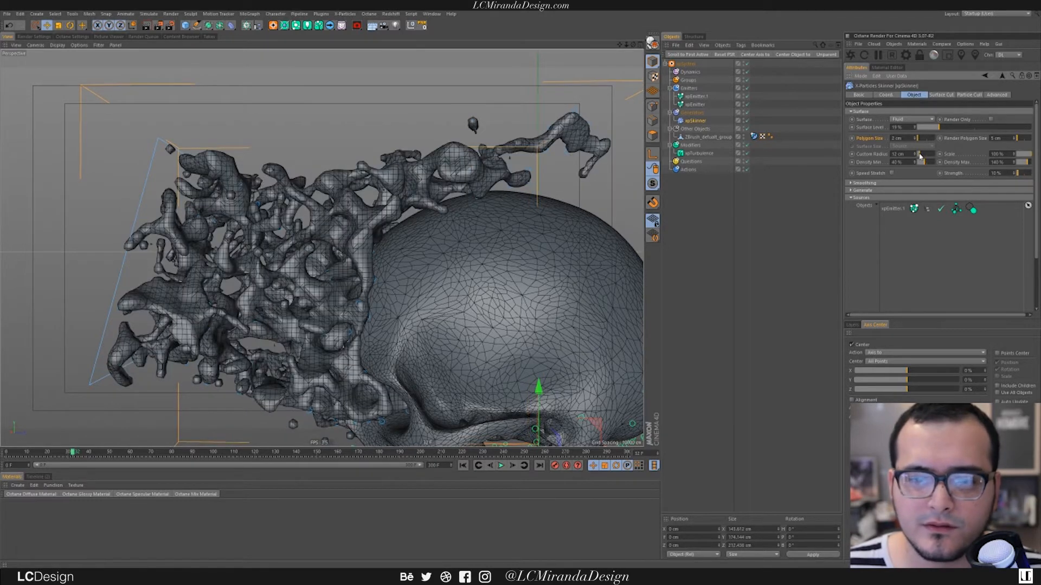
pyautogui.moveTo(393, 211)
pyautogui.keyDown('alt'); pyautogui.mouseDown()
pyautogui.moveTo(497, 205)
pyautogui.moveTo(528, 214)
pyautogui.moveTo(380, 239)
pyautogui.moveTo(382, 222)
pyautogui.mouseUp(); pyautogui.keyUp('alt')
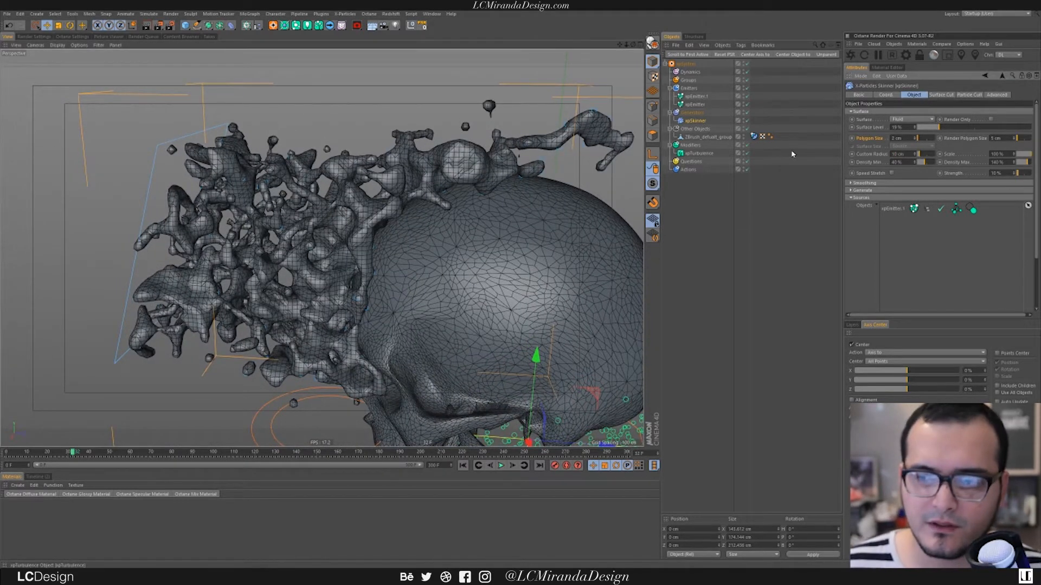
pyautogui.keyDown('alt'); pyautogui.moveTo(380, 239); pyautogui.dragTo(343, 222); pyautogui.keyUp('alt')
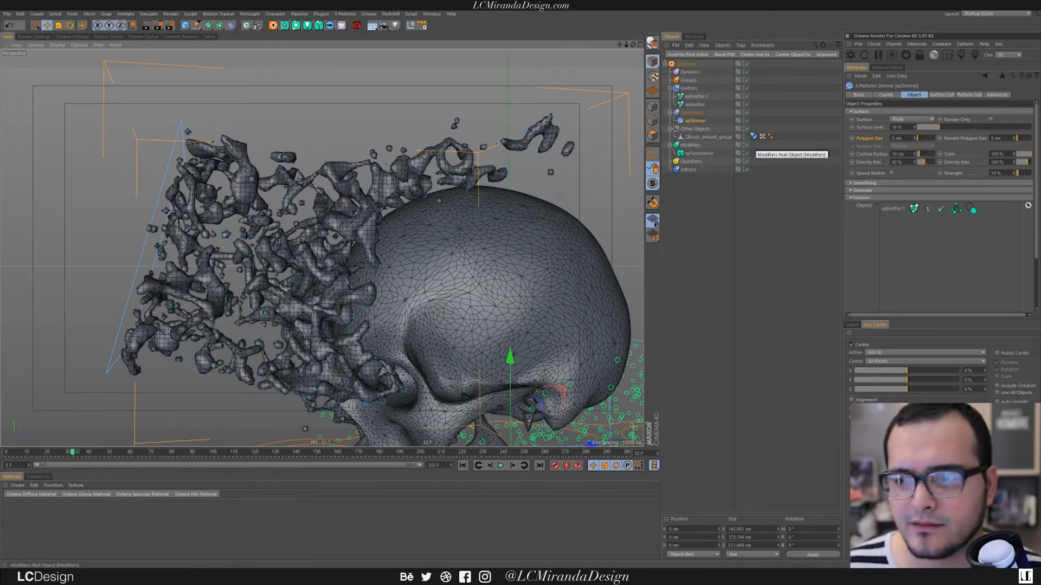
# Step: Set the Skinner's custom radius to 14 cm and look over the thicker mesh
pyautogui.doubleClick(911, 154)
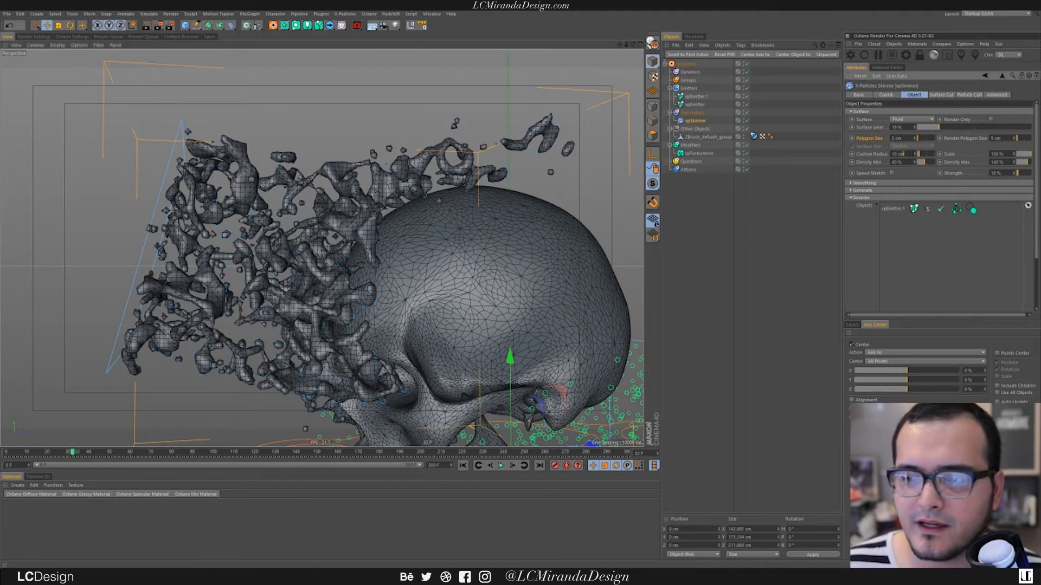
pyautogui.write('13')
pyautogui.press('Return')
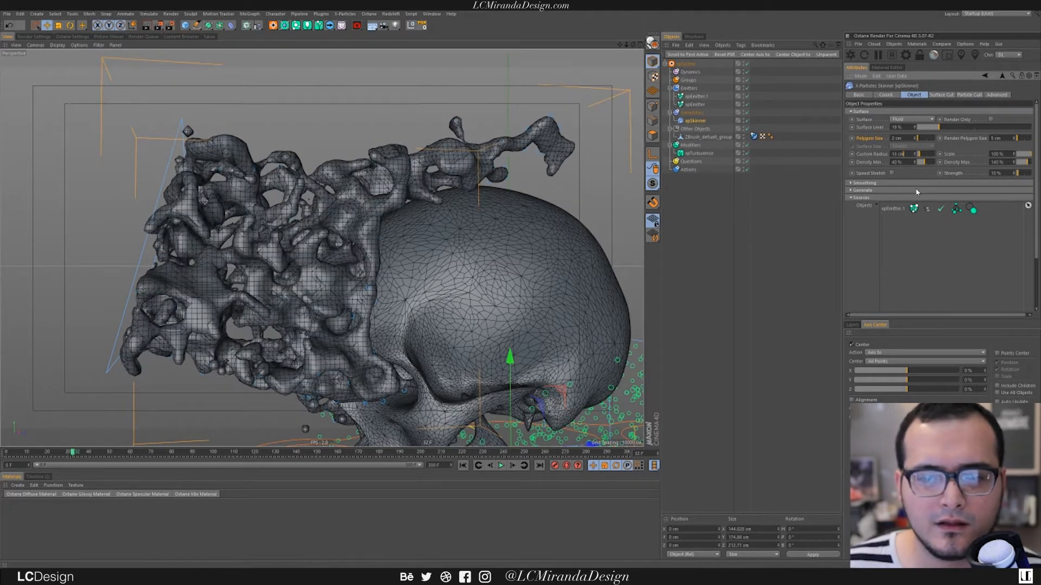
pyautogui.press('Up')
pyautogui.keyDown('alt'); pyautogui.moveTo(333, 247); pyautogui.dragTo(312, 277); pyautogui.keyUp('alt')
# Step: Lower the Skinner's surface level to 5% and inspect the mesh and particles around the skull from different angles
pyautogui.moveTo(946, 130); pyautogui.dragTo(925, 127)
pyautogui.keyDown('alt'); pyautogui.moveTo(400, 230); pyautogui.dragTo(356, 215); pyautogui.keyUp('alt')
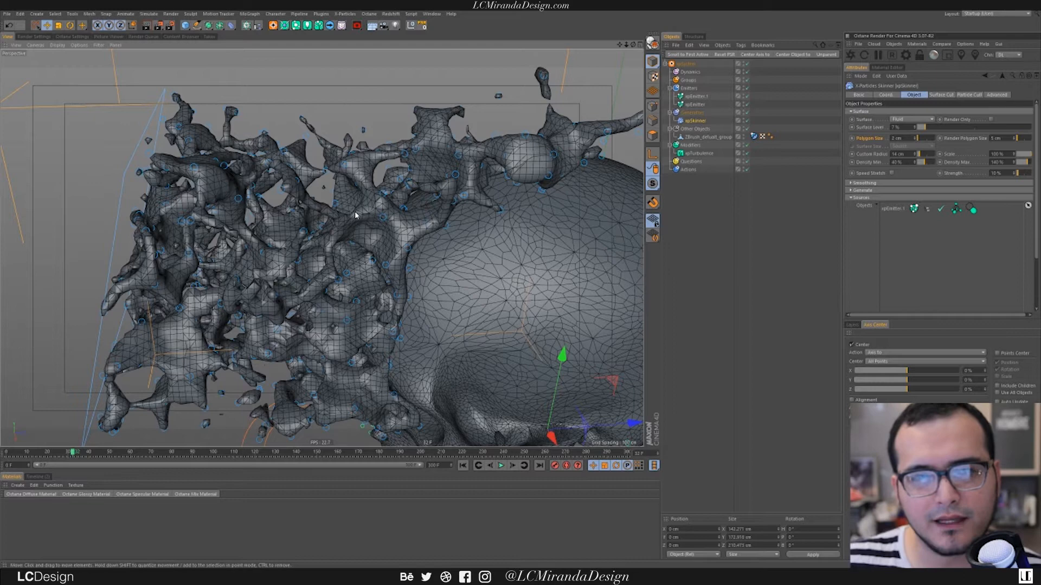
pyautogui.keyDown('alt'); pyautogui.moveTo(326, 258); pyautogui.dragTo(407, 151); pyautogui.keyUp('alt')
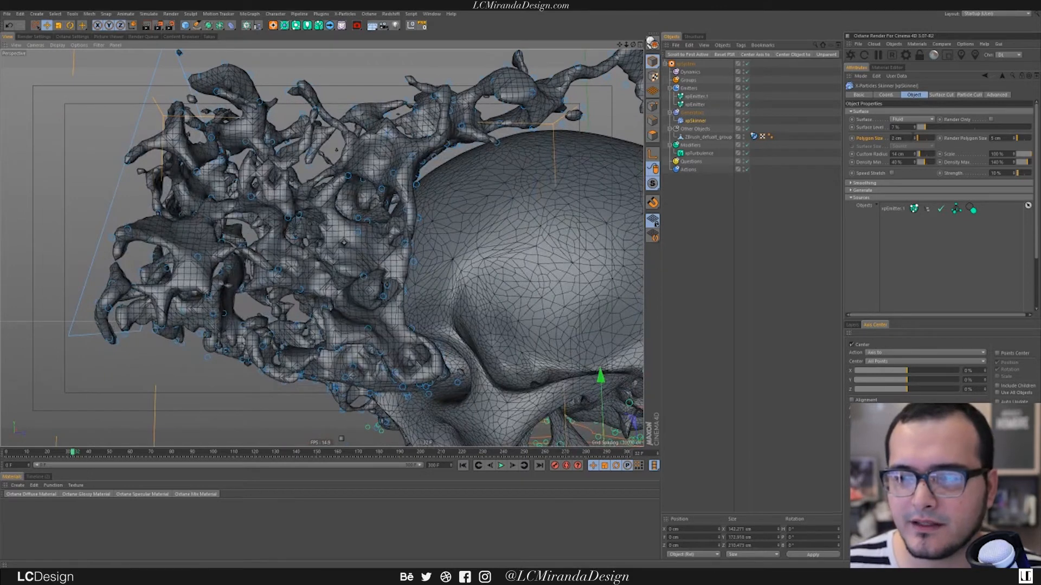
pyautogui.click(914, 128)
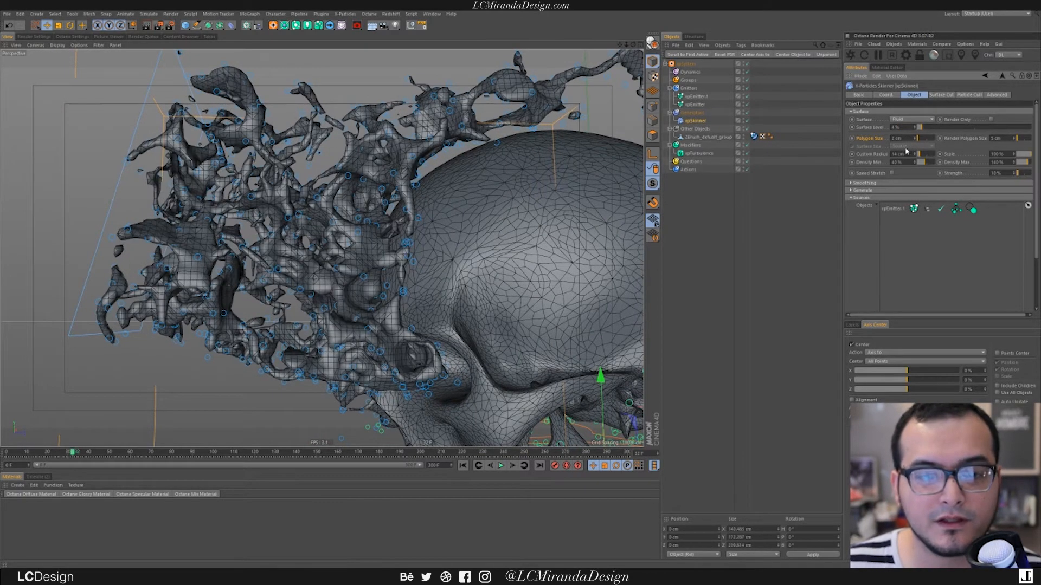
pyautogui.press('Up')
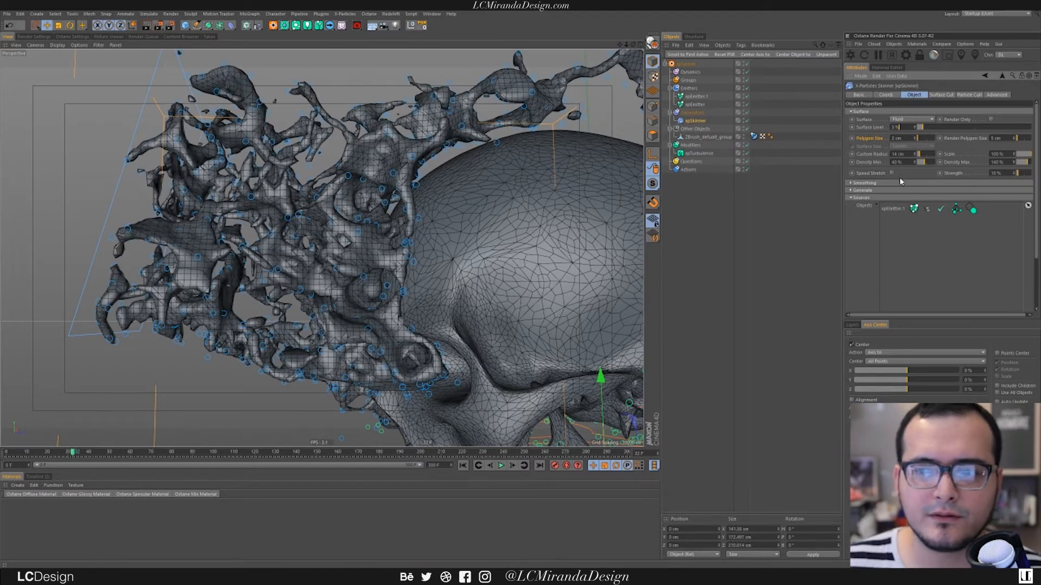
pyautogui.keyDown('alt'); pyautogui.moveTo(372, 277); pyautogui.dragTo(387, 225); pyautogui.keyUp('alt')
pyautogui.keyDown('alt'); pyautogui.moveTo(382, 213); pyautogui.dragTo(334, 249, button='right'); pyautogui.keyUp('alt')
pyautogui.keyDown('alt'); pyautogui.moveTo(334, 249); pyautogui.dragTo(404, 222); pyautogui.keyUp('alt')
pyautogui.keyDown('alt'); pyautogui.moveTo(404, 223); pyautogui.dragTo(351, 262, button='right'); pyautogui.keyUp('alt')
pyautogui.keyDown('alt'); pyautogui.moveTo(353, 260); pyautogui.dragTo(379, 251); pyautogui.keyUp('alt')
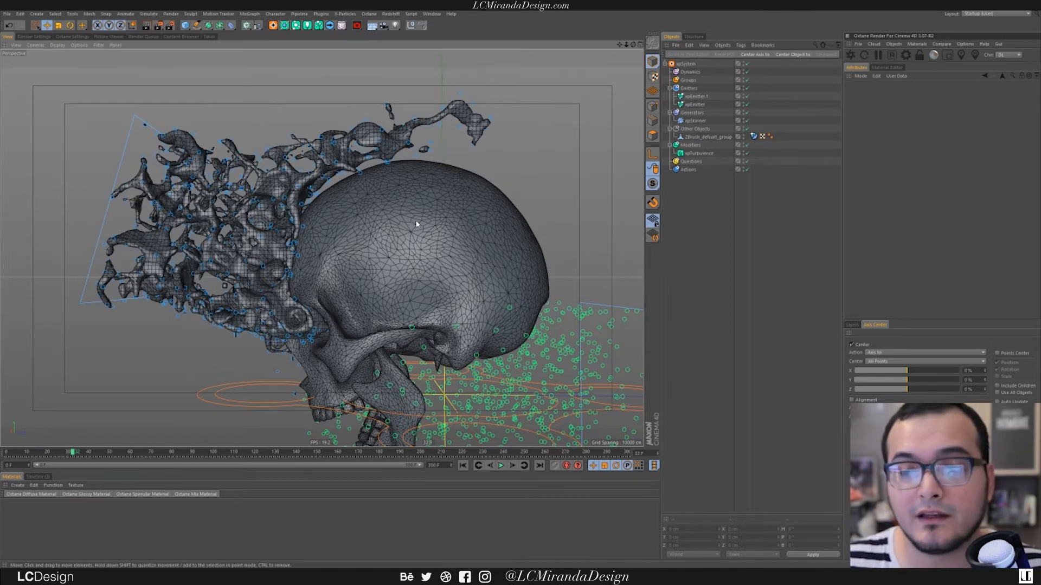
pyautogui.keyDown('alt'); pyautogui.moveTo(437, 228); pyautogui.dragTo(396, 194); pyautogui.keyUp('alt')
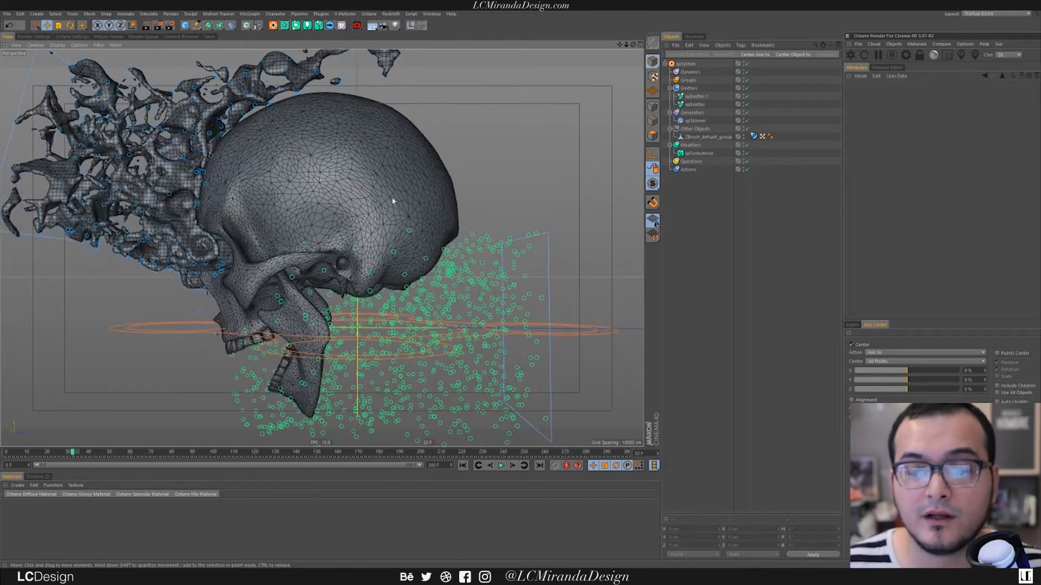
pyautogui.keyDown('alt'); pyautogui.moveTo(452, 239); pyautogui.dragTo(313, 215); pyautogui.keyUp('alt')
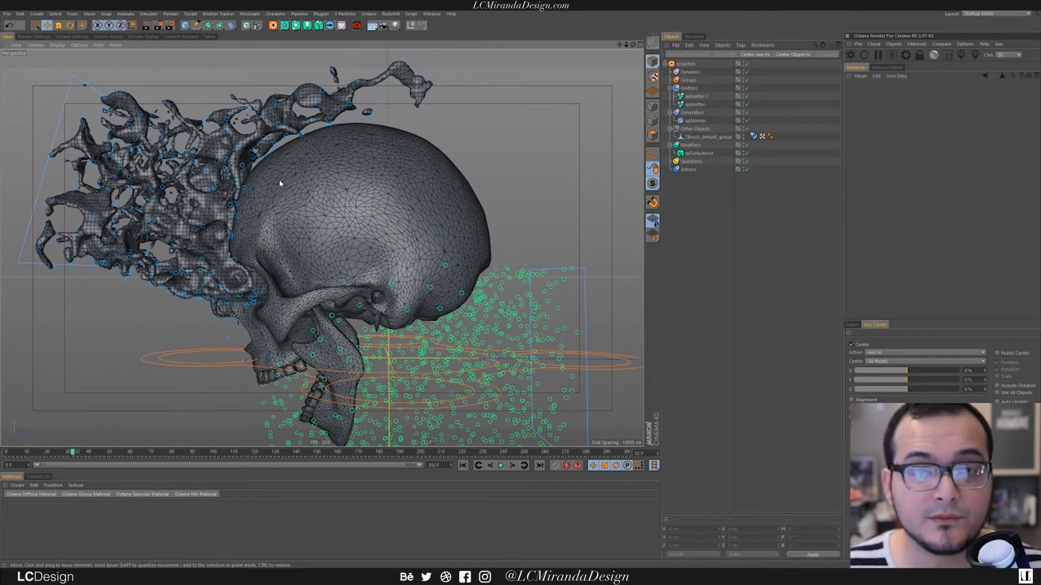
# Step: Rename the emitter xpEmitter.1 as Head Emit and the emitter xpEmitter as Mouth Emit
pyautogui.click(697, 97)
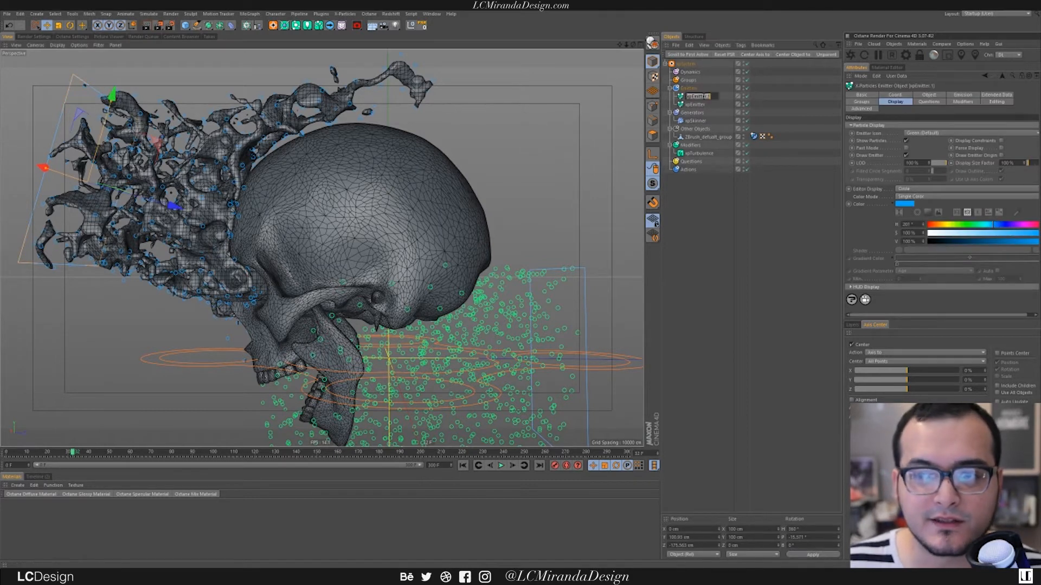
pyautogui.write('Head Emit')
pyautogui.press('Return')
pyautogui.doubleClick(695, 104)
pyautogui.write('Mouth Emit')
pyautogui.press('Return')
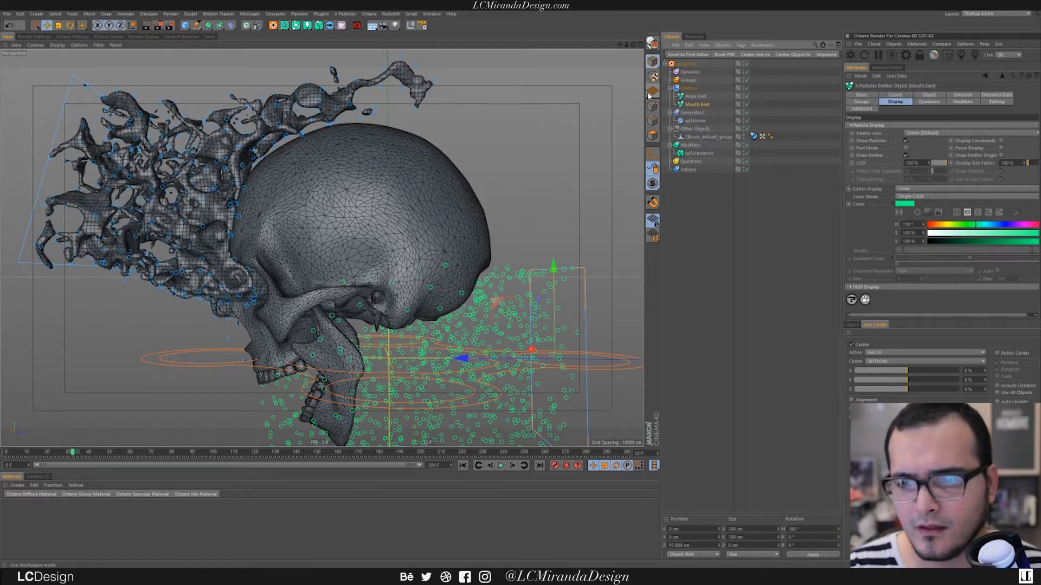
# Step: Rename the xpSkinner generator as Head Skinner
pyautogui.click(705, 120)
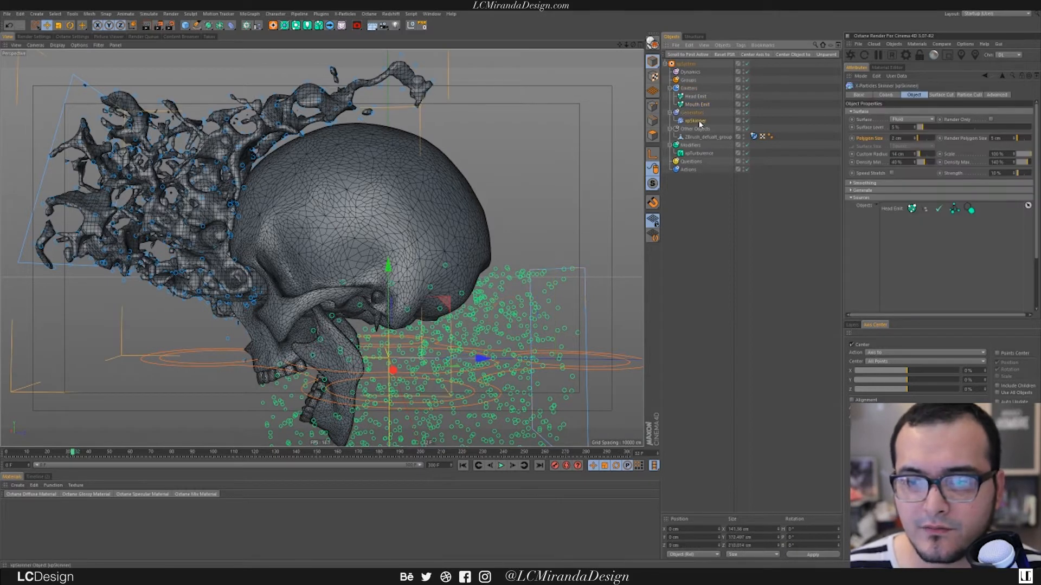
pyautogui.doubleClick(707, 121)
pyautogui.write('Head Skinner')
pyautogui.press('Return')
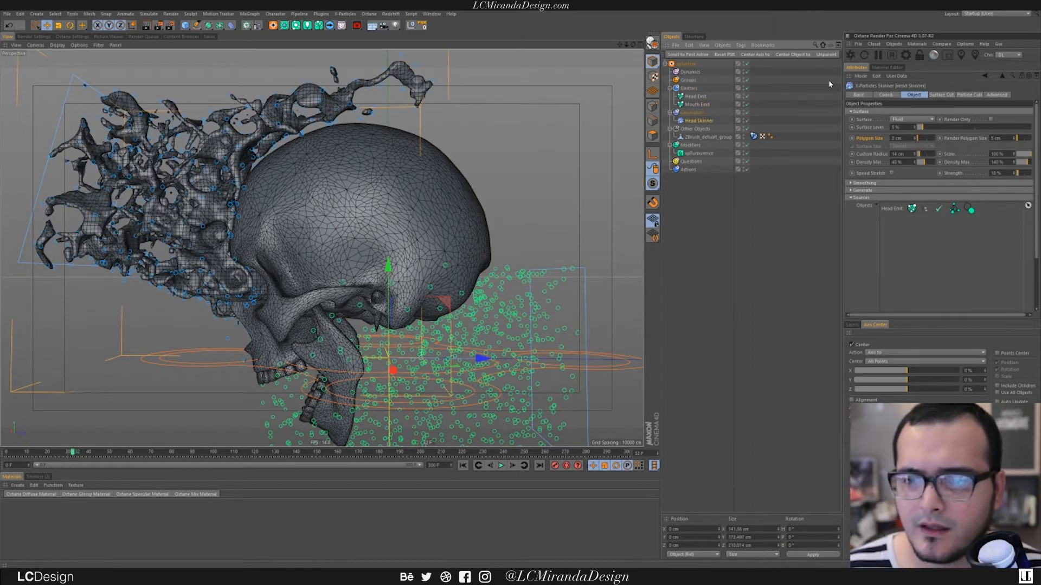
# Step: Duplicate the Head Skinner and rename the copy as Mouth Skinner
pyautogui.keyDown('ctrl'); pyautogui.moveTo(699, 121); pyautogui.dragTo(698, 117); pyautogui.keyUp('ctrl')
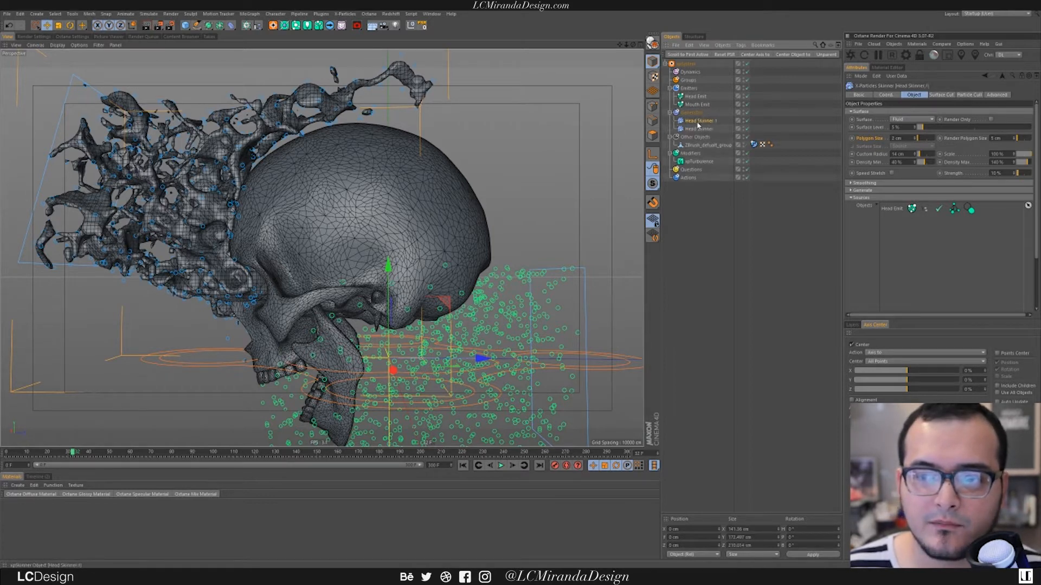
pyautogui.doubleClick(701, 120)
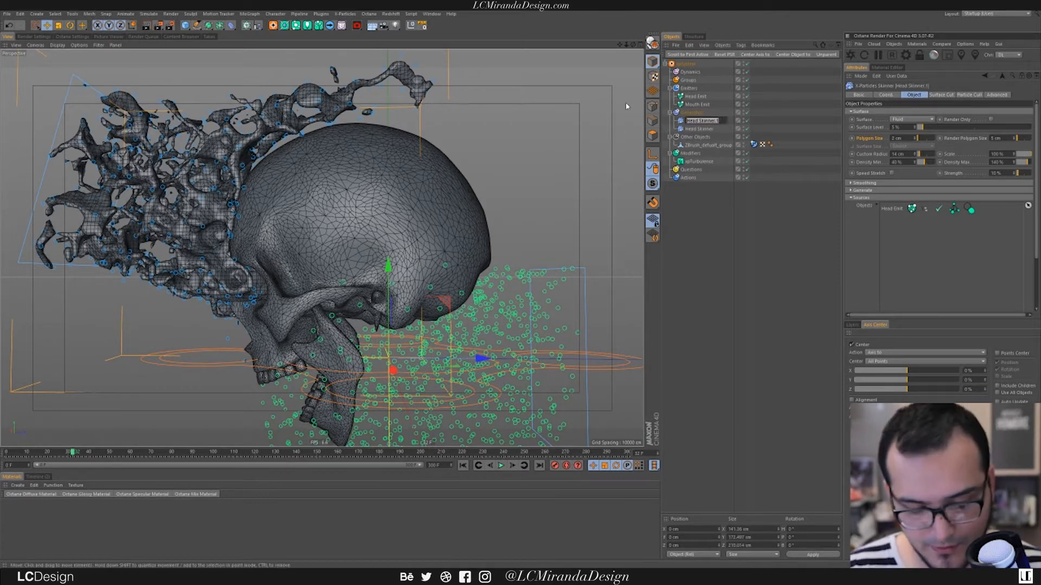
pyautogui.write('Mouth Skinner')
pyautogui.press('Return')
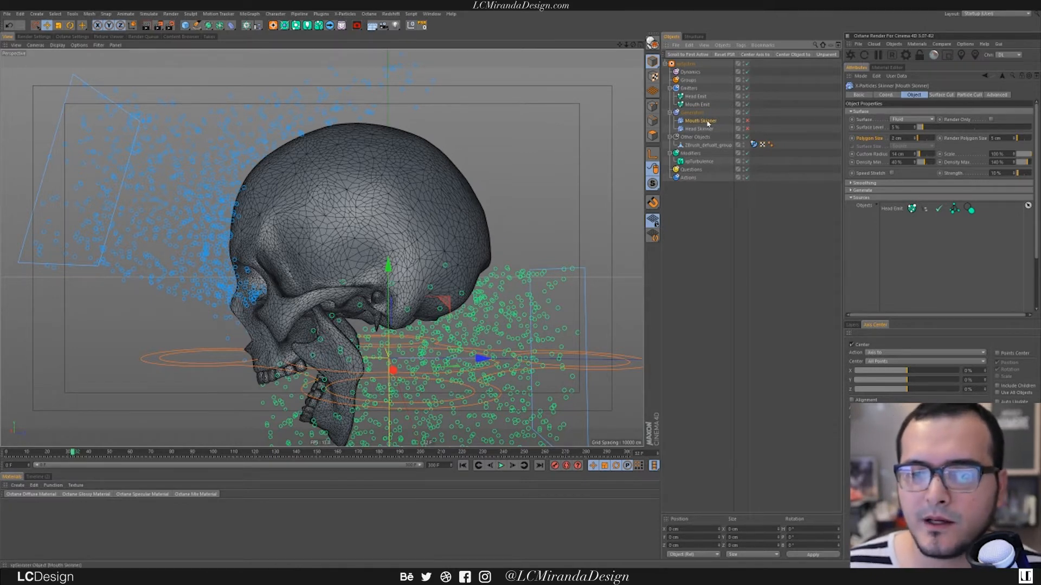
# Step: Replace the Mouth Skinner's source with the Mouth Emit emitter, and enable the Skinners to view both meshes around the skull
pyautogui.click(891, 209)
pyautogui.press('Delete')
pyautogui.moveTo(697, 105); pyautogui.dragTo(905, 227)
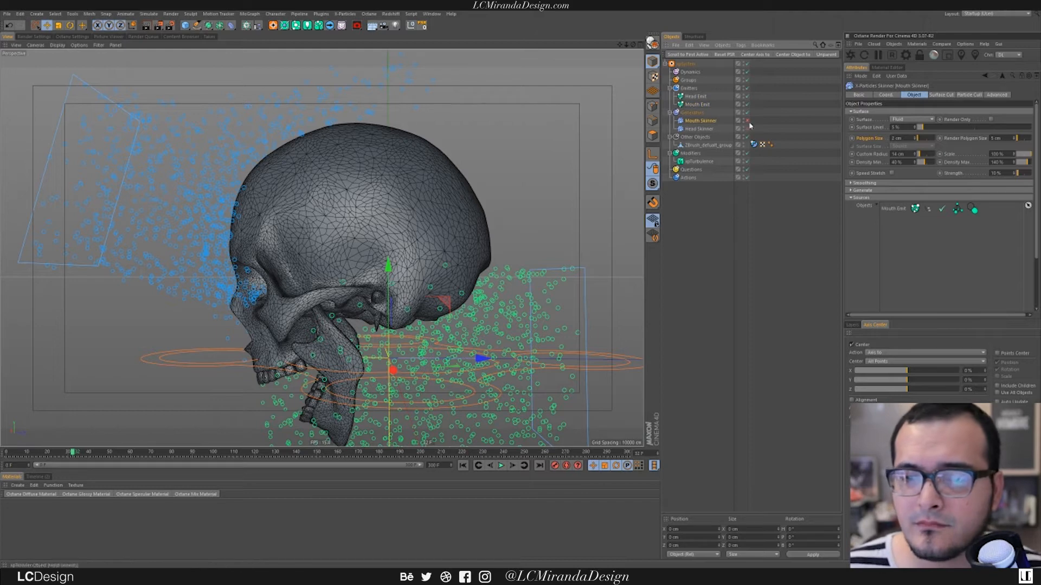
pyautogui.click(748, 120)
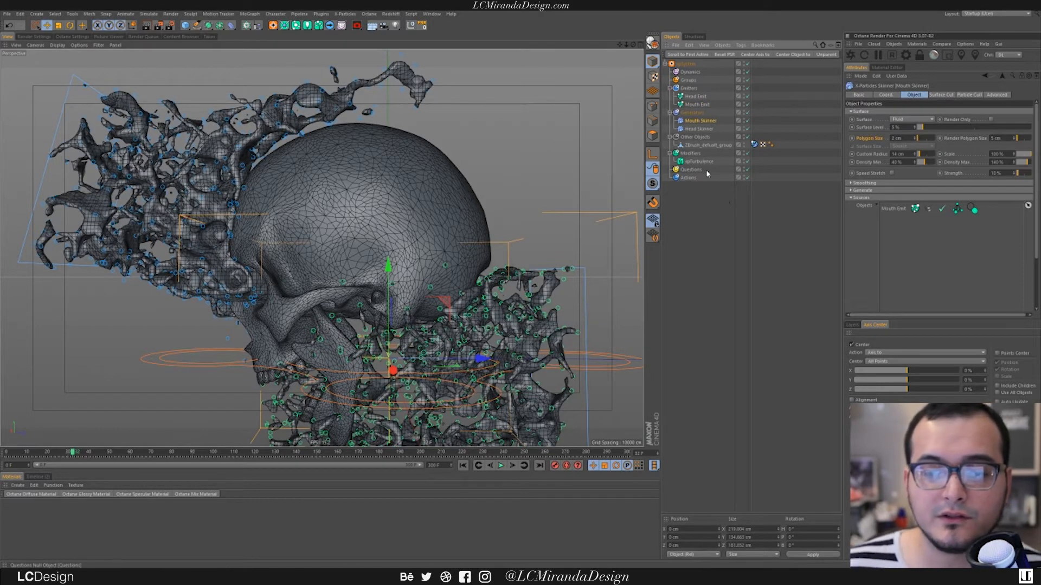
pyautogui.click(772, 255)
pyautogui.scroll(-3, 432, 282)
pyautogui.keyDown('alt'); pyautogui.moveTo(432, 282); pyautogui.dragTo(401, 238); pyautogui.keyUp('alt')
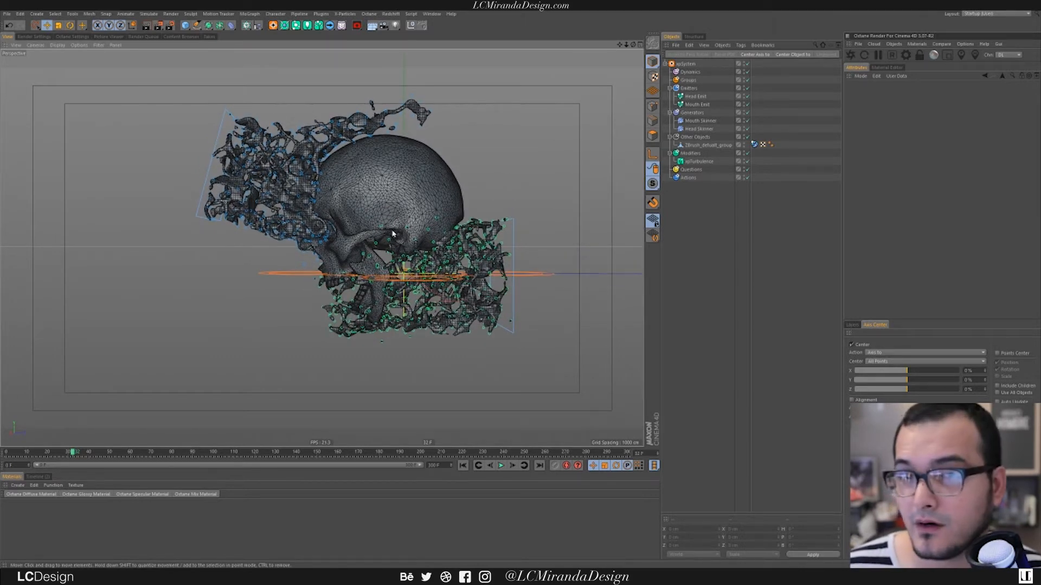
# Step: Play the simulation past frame 50 with both Skinners switched off, and re-enable them to inspect the meshes around the skull
pyautogui.click(747, 121)
pyautogui.click(747, 128)
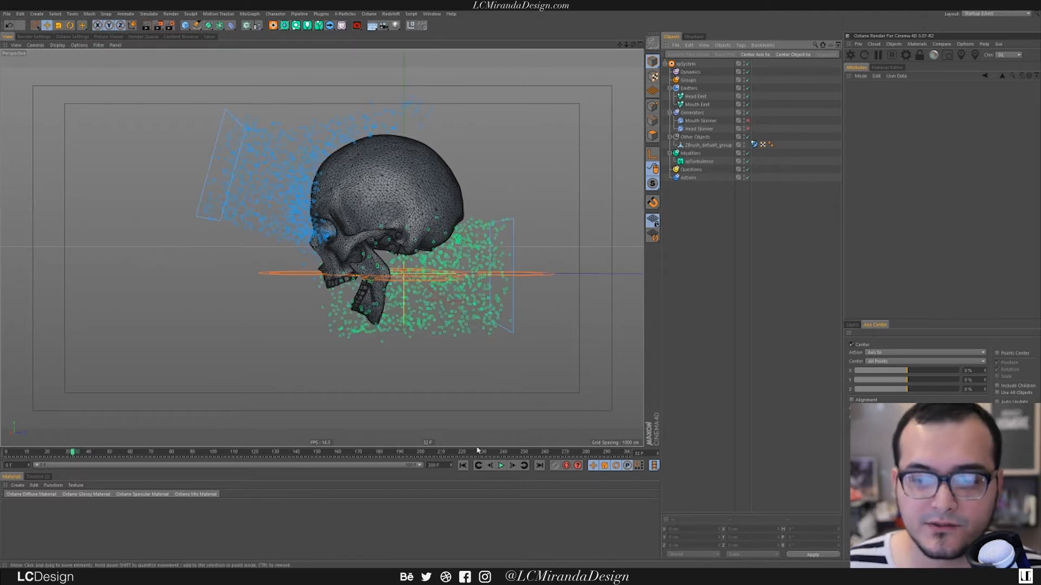
pyautogui.click(500, 466)
pyautogui.click(499, 466)
pyautogui.click(500, 467)
pyautogui.click(500, 466)
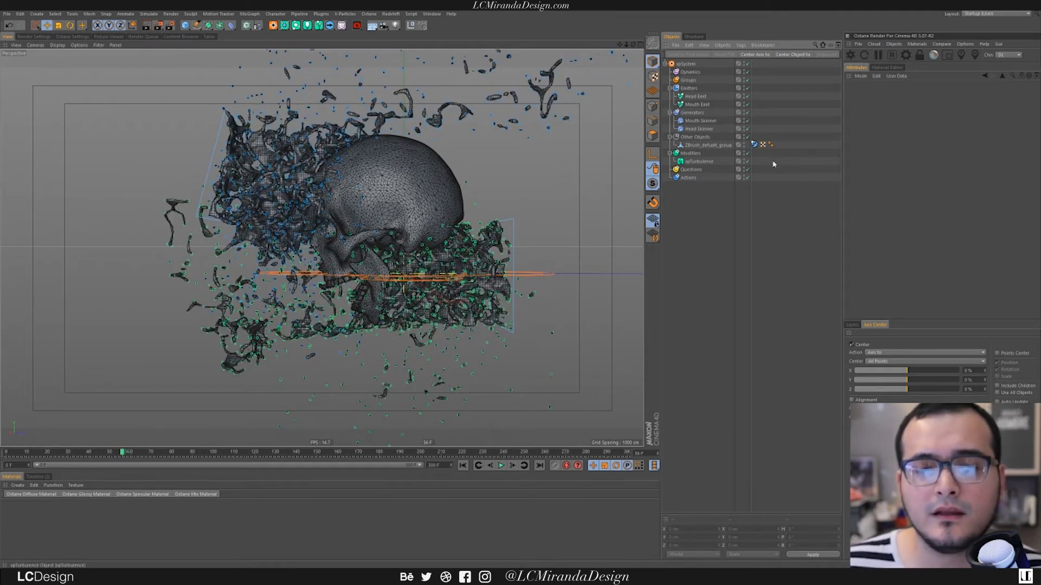
pyautogui.keyDown('alt'); pyautogui.moveTo(409, 240); pyautogui.dragTo(380, 267, button='middle'); pyautogui.keyUp('alt')
pyautogui.keyDown('alt'); pyautogui.moveTo(383, 238); pyautogui.dragTo(369, 263); pyautogui.keyUp('alt')
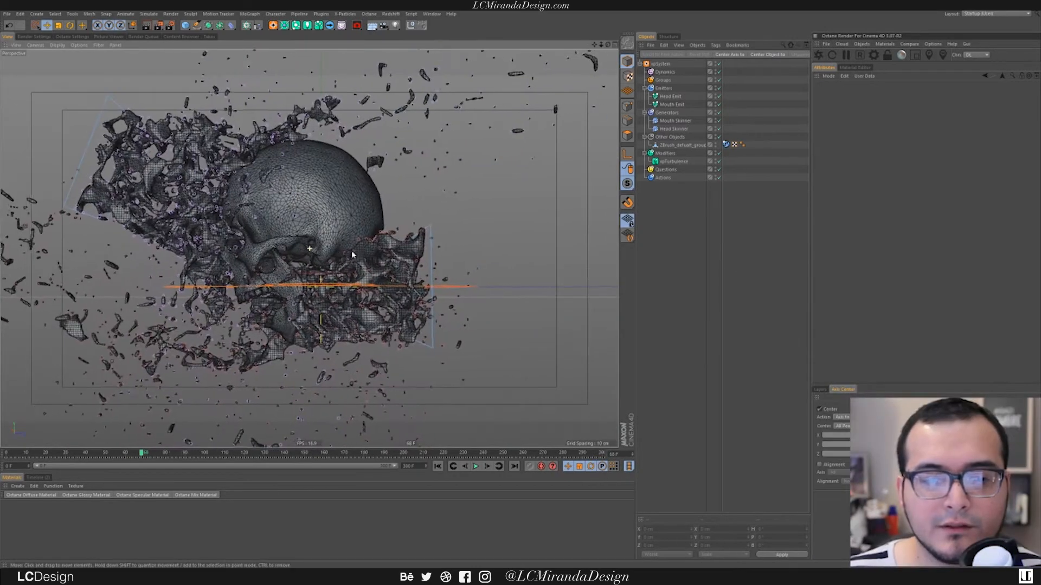
pyautogui.keyDown('alt'); pyautogui.moveTo(352, 252); pyautogui.dragTo(346, 252); pyautogui.keyUp('alt')
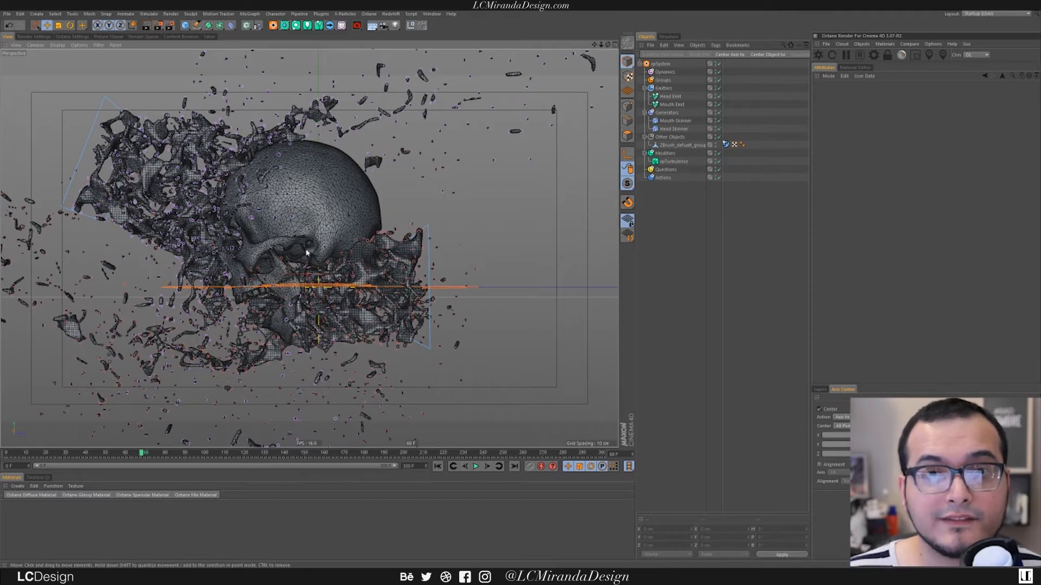
# Step: Open the Octane Live Viewer and dock it beside the viewport to preview the skull and fluid meshes
pyautogui.keyDown('alt'); pyautogui.moveTo(286, 167); pyautogui.dragTo(315, 179, button='middle'); pyautogui.keyUp('alt')
pyautogui.click(369, 14)
pyautogui.click(382, 42)
pyautogui.moveTo(173, 182); pyautogui.dragTo(49, 187)
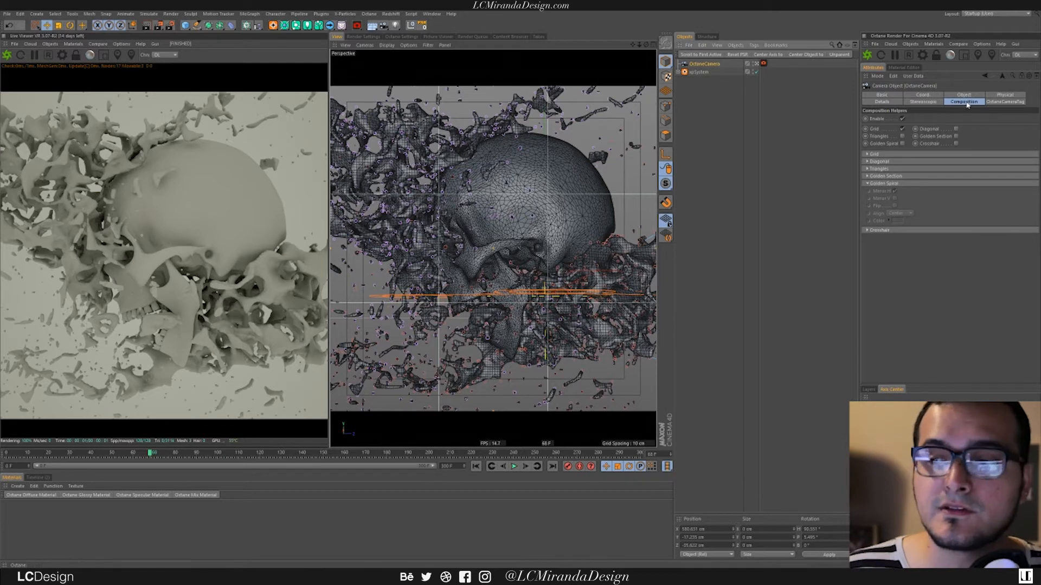
# Step: Try the OctaneCamera's composition helpers and Golden Spiral on and off, and reframe the skull against the composition grid
pyautogui.click(902, 119)
pyautogui.click(903, 119)
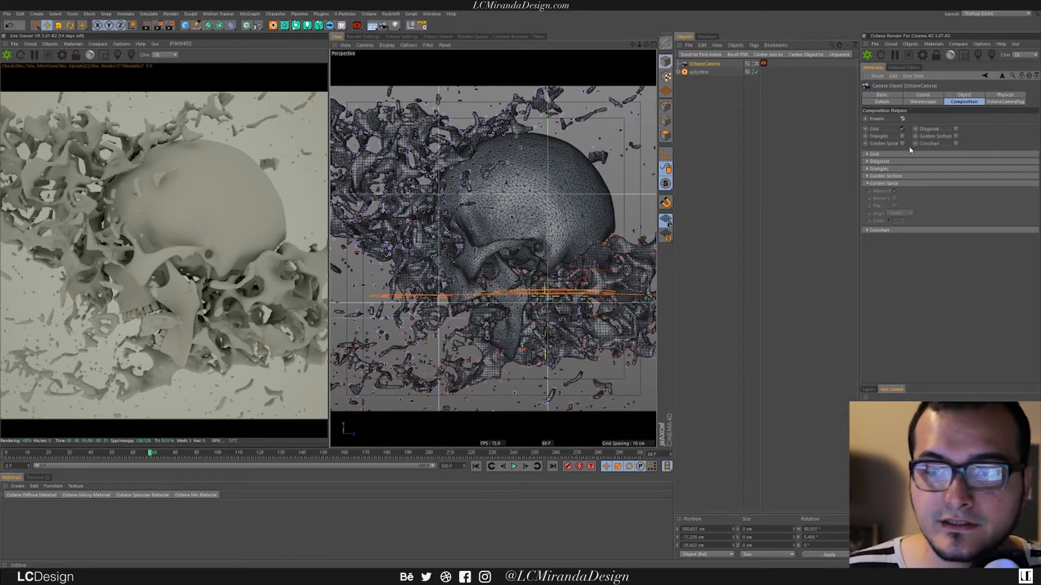
pyautogui.click(903, 144)
pyautogui.click(903, 144)
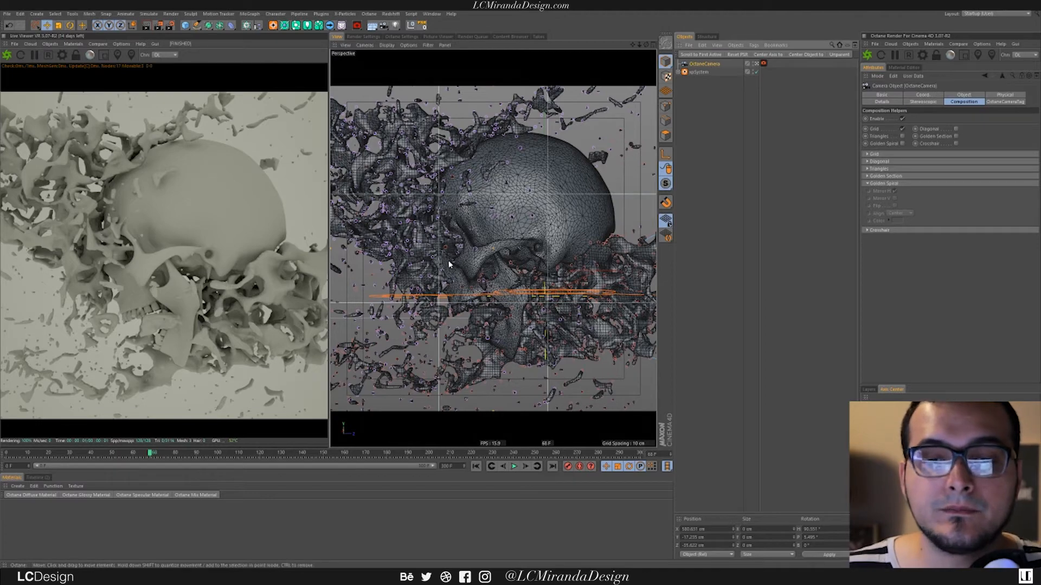
pyautogui.keyDown('alt'); pyautogui.moveTo(475, 253); pyautogui.dragTo(458, 235, button='middle'); pyautogui.keyUp('alt')
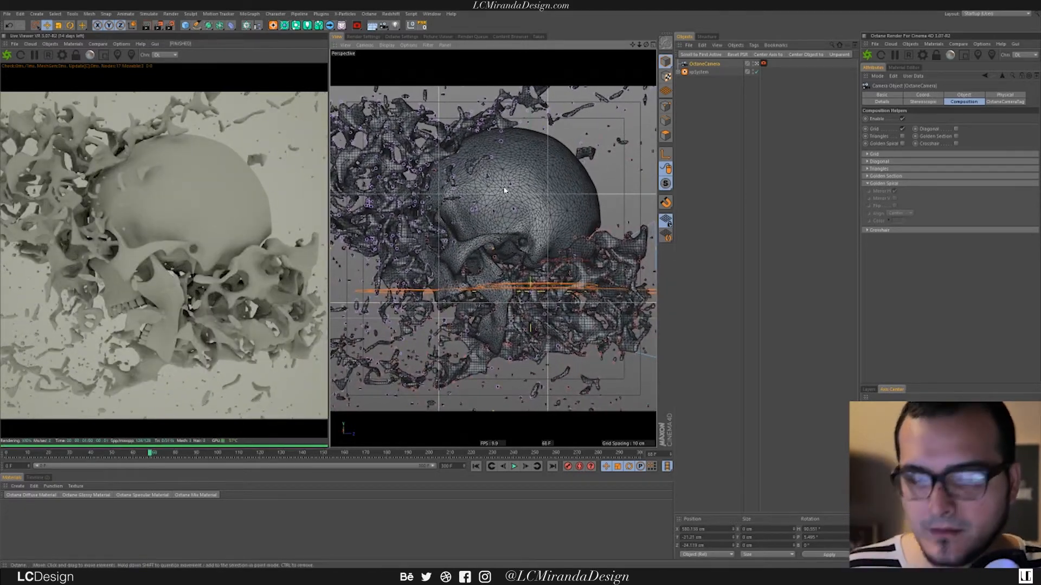
pyautogui.keyDown('alt'); pyautogui.moveTo(463, 251); pyautogui.dragTo(472, 251, button='middle'); pyautogui.keyUp('alt')
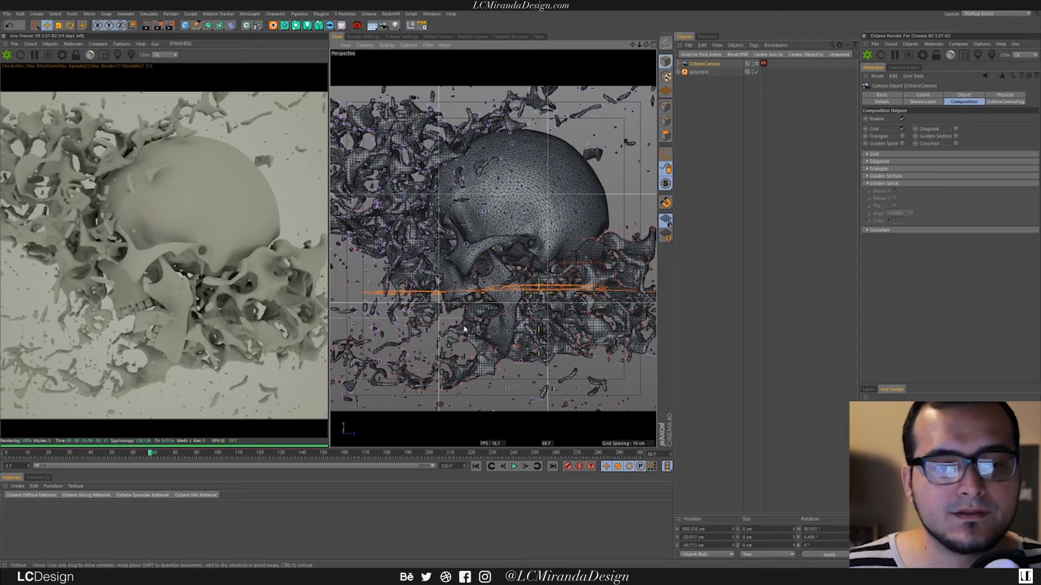
# Step: Enable the camera's Golden Spiral helper and fine-tune the framing of the skull against the spiral
pyautogui.click(902, 143)
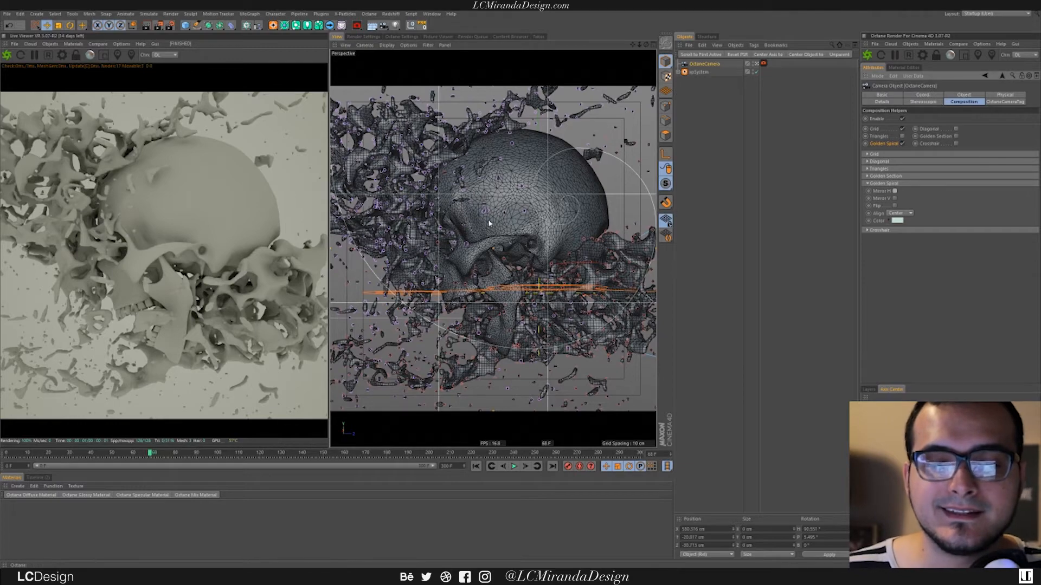
pyautogui.keyDown('alt'); pyautogui.moveTo(459, 259); pyautogui.dragTo(457, 262, button='middle'); pyautogui.keyUp('alt')
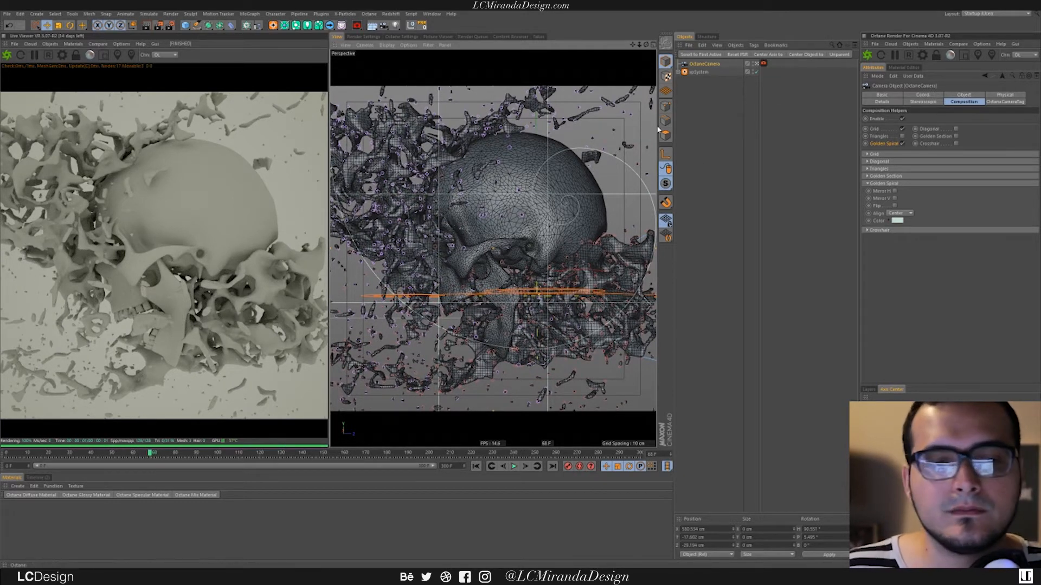
pyautogui.keyDown('alt'); pyautogui.moveTo(472, 228); pyautogui.dragTo(475, 227, button='middle'); pyautogui.keyUp('alt')
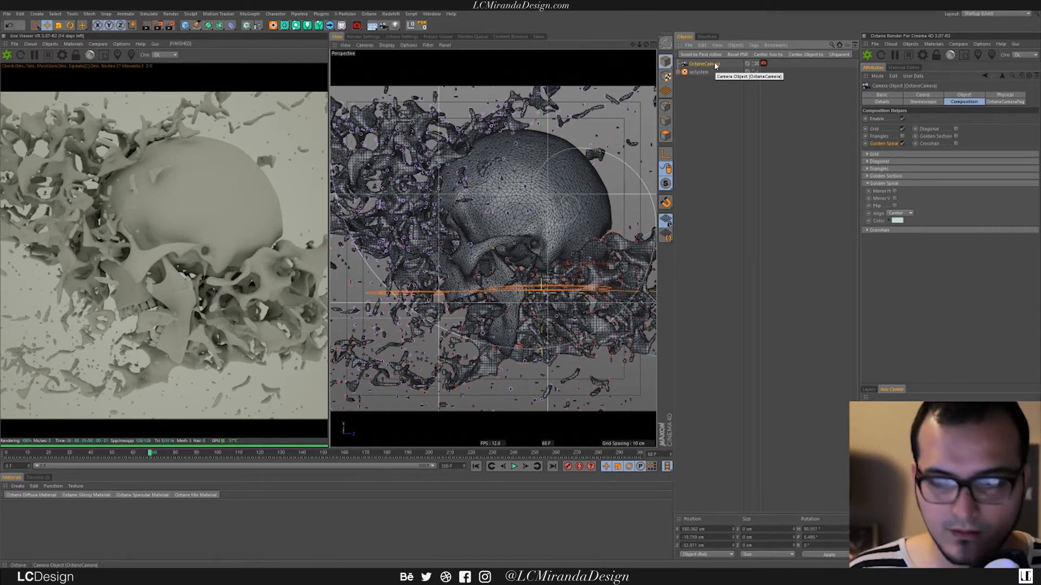
# Step: Add a Protection tag to the OctaneCamera to lock its framing
pyautogui.hotkey('shift', 'c')
pyautogui.write('pre')
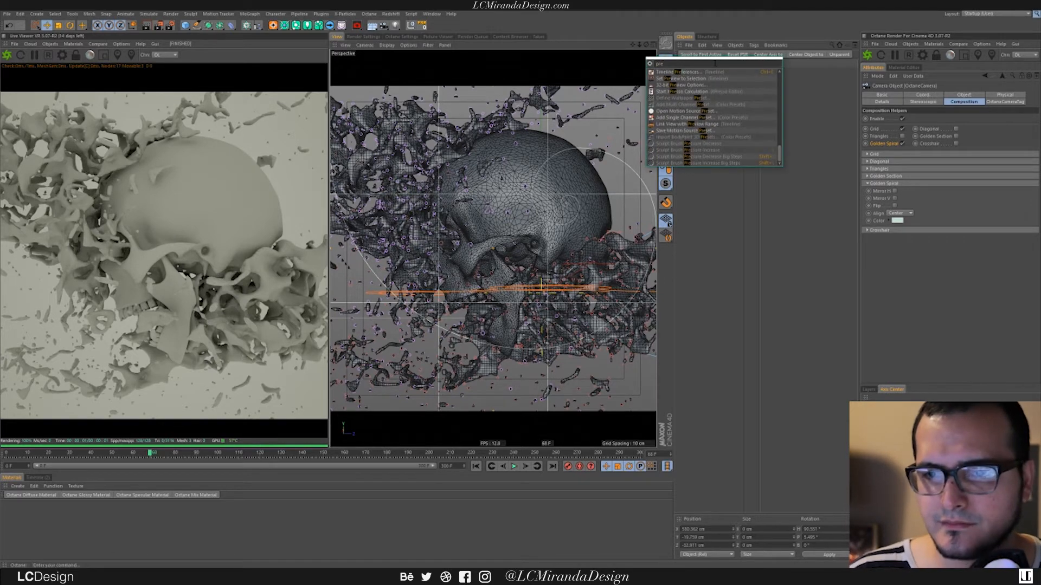
pyautogui.press('BackSpace')
pyautogui.write('ot')
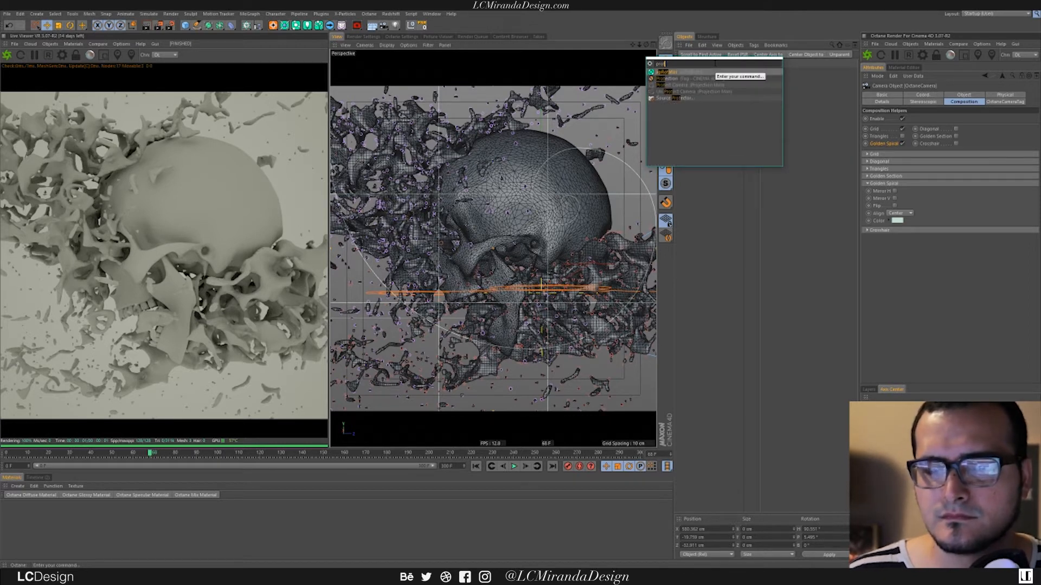
pyautogui.press('Return')
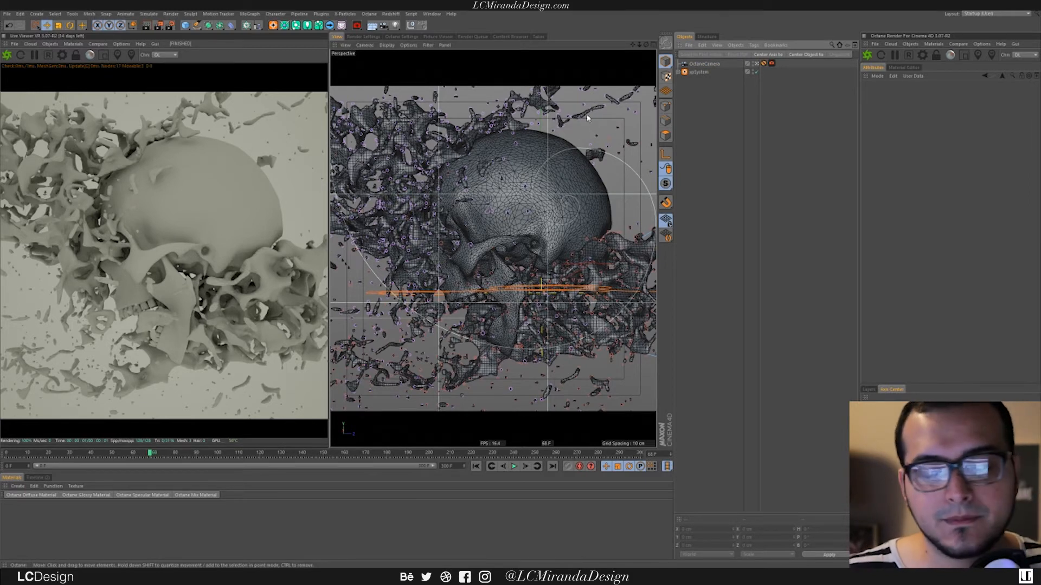
# Step: Add an Octane area light, rotate its pitch to 90°, and move it down below the skull
pyautogui.click(357, 26)
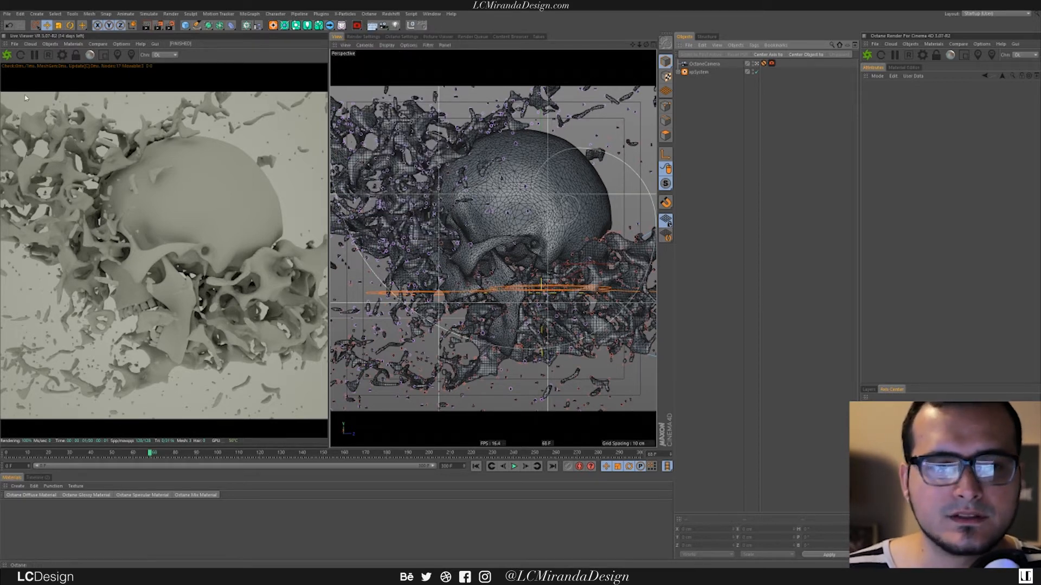
pyautogui.click(50, 44)
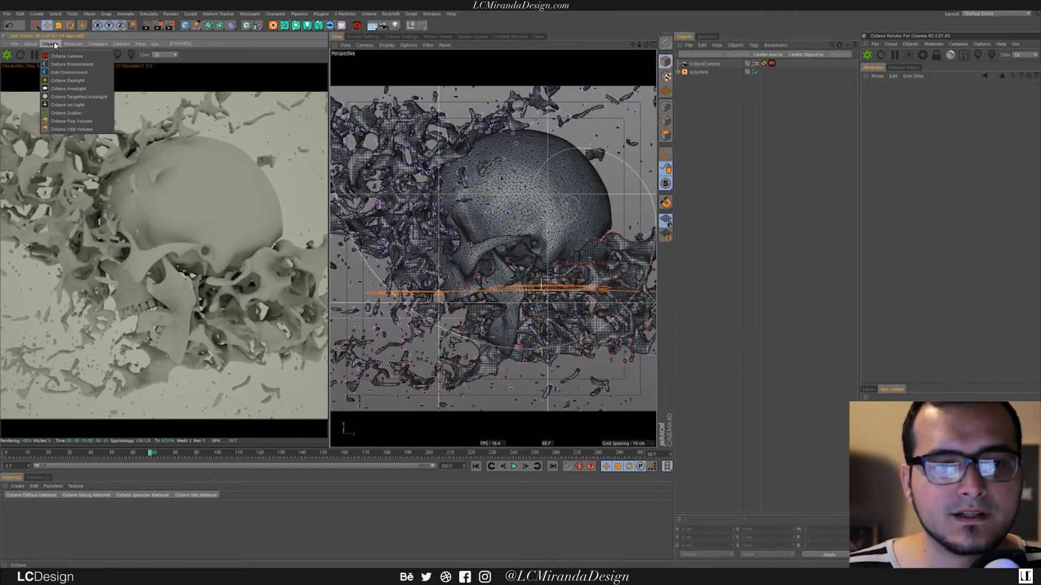
pyautogui.click(75, 90)
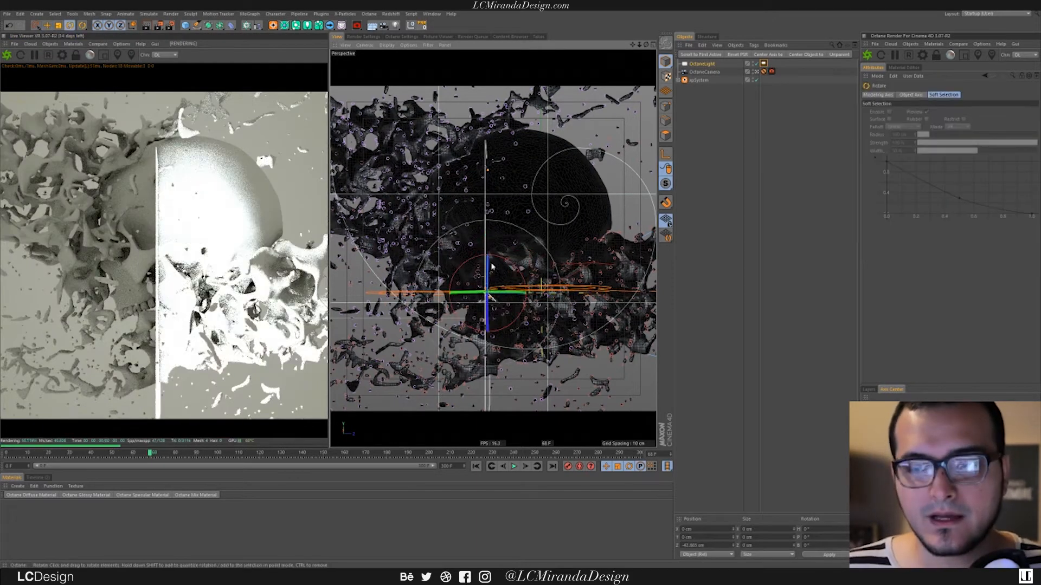
pyautogui.moveTo(473, 263); pyautogui.dragTo(420, 335)
pyautogui.press('e')
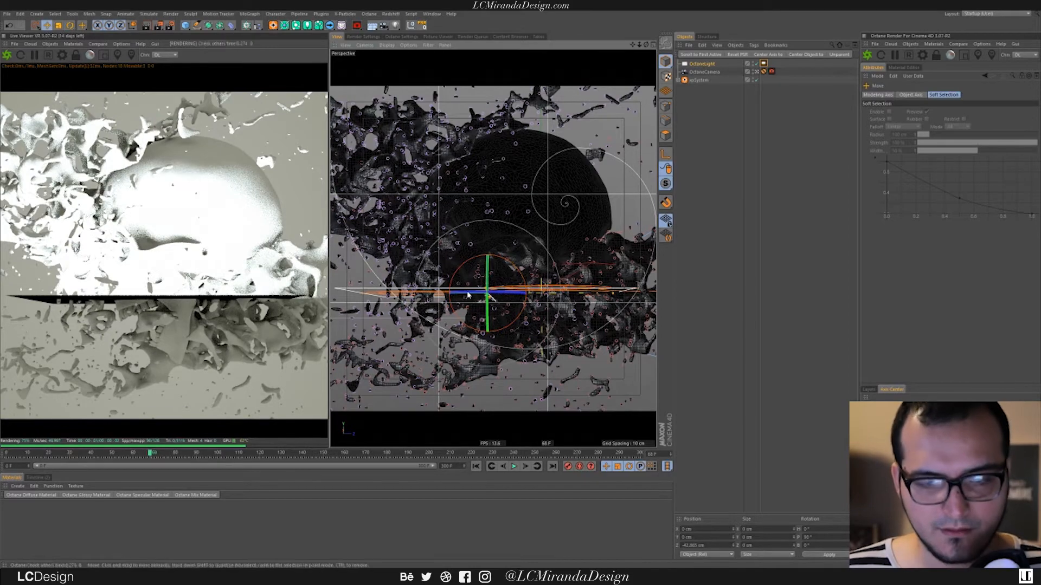
pyautogui.moveTo(488, 236); pyautogui.dragTo(480, 336)
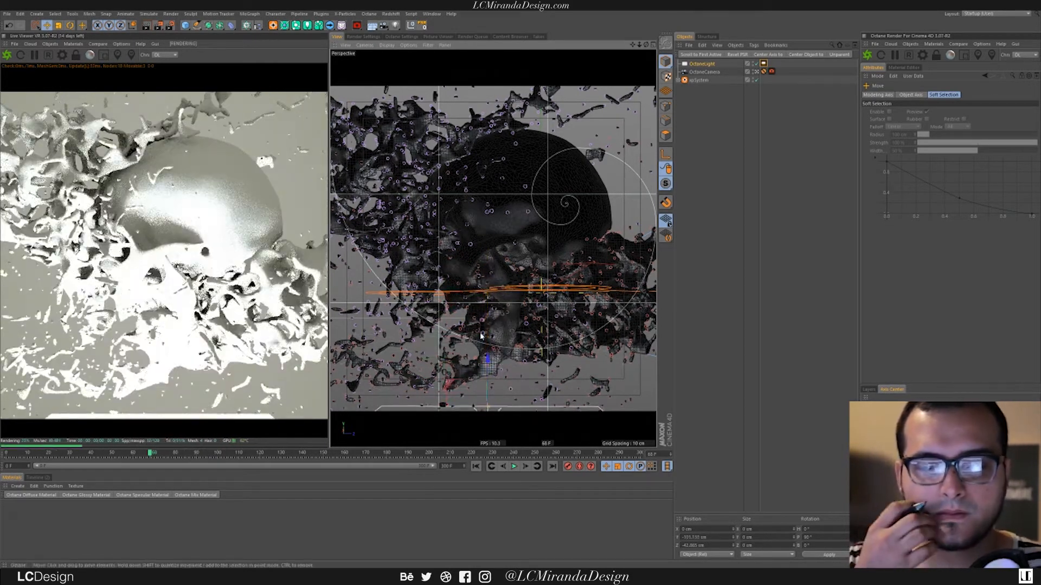
# Step: Resize the area light into a narrow, elongated rectangle beneath the skull in the Top view, and reduce its power
pyautogui.middleClick(480, 336)
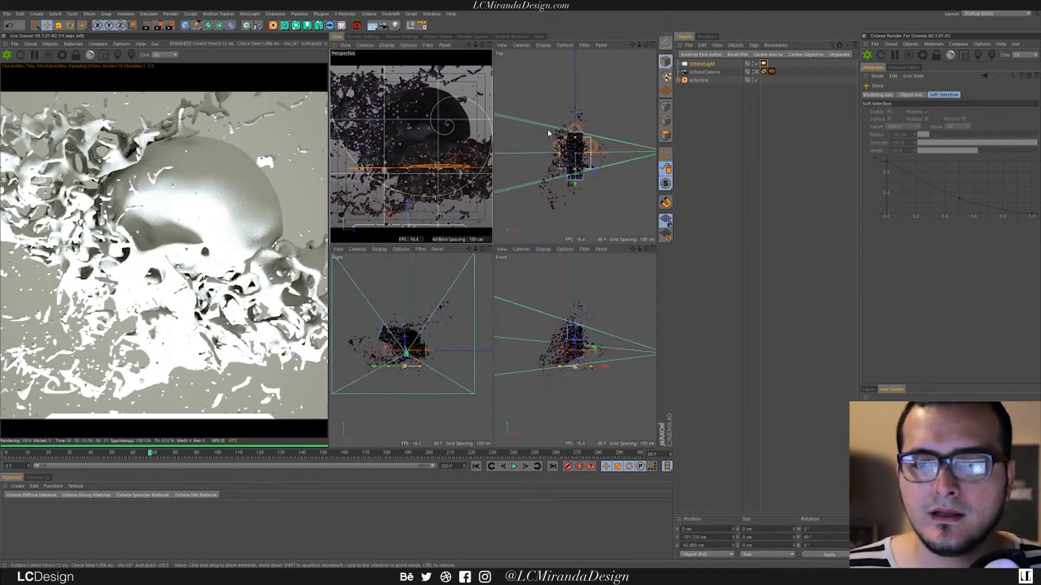
pyautogui.middleClick(562, 142)
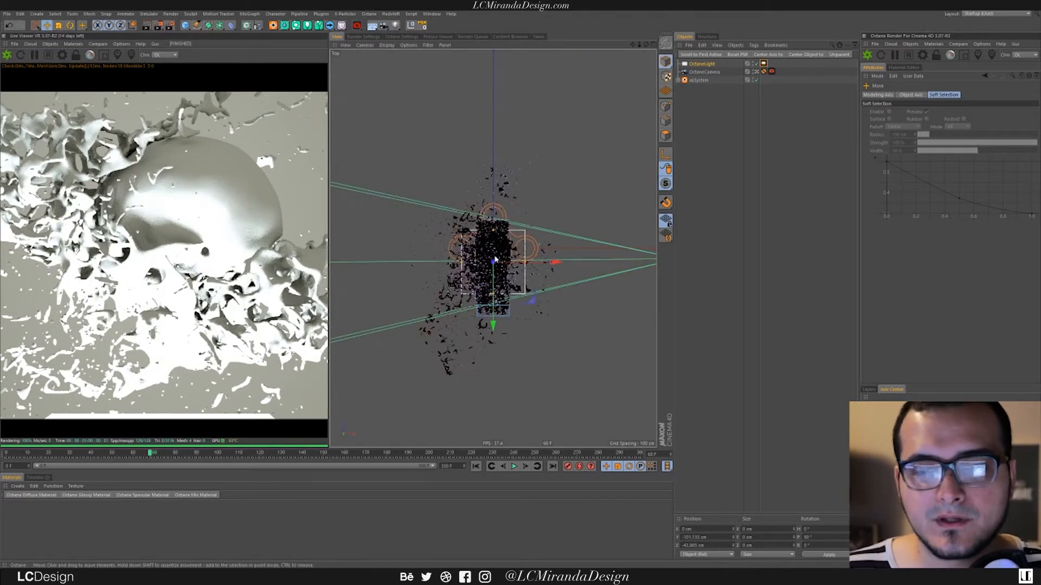
pyautogui.moveTo(496, 231); pyautogui.dragTo(509, 267)
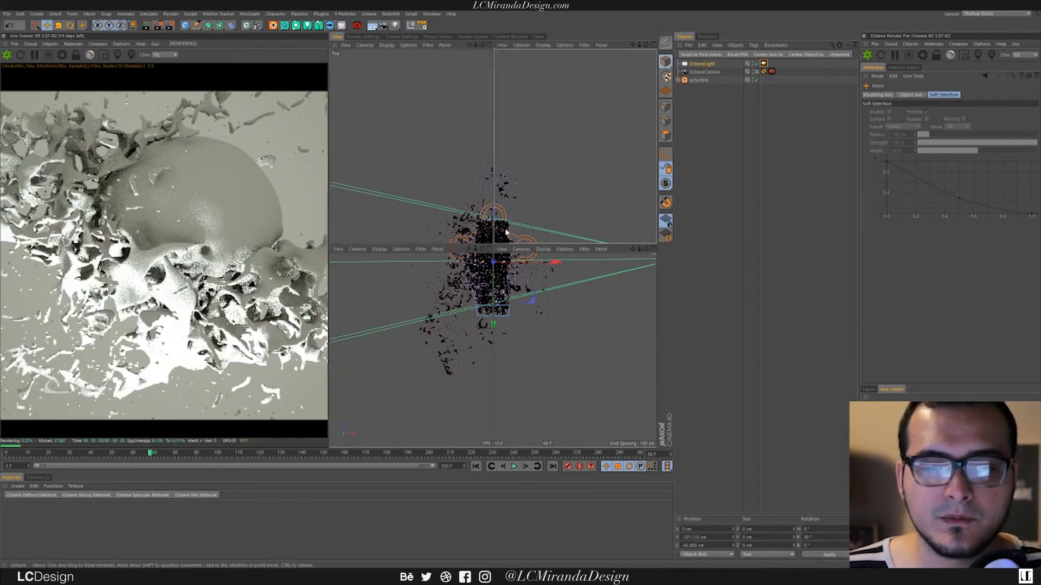
pyautogui.middleClick(449, 265)
pyautogui.middleClick(430, 368)
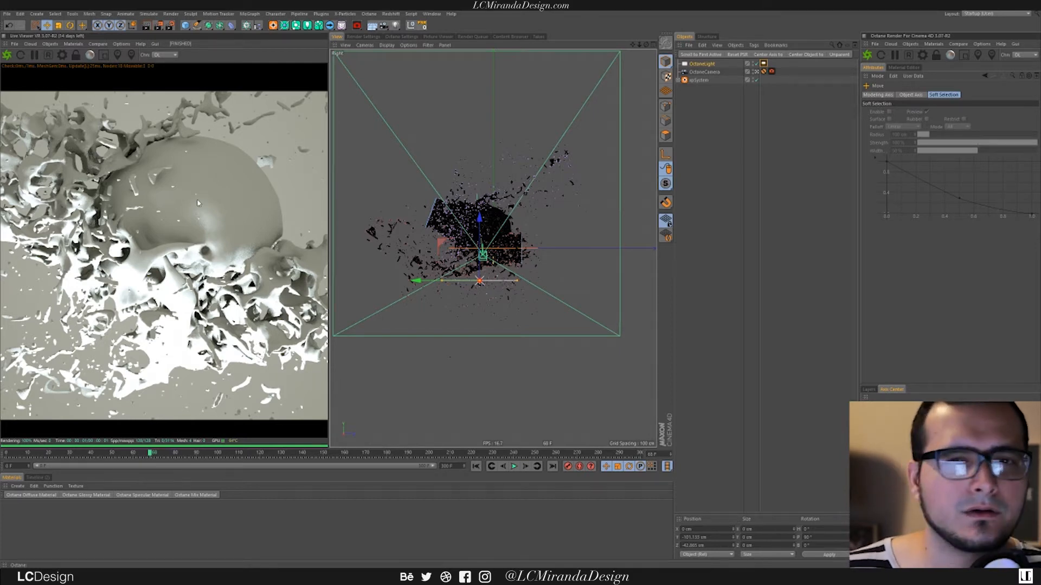
pyautogui.middleClick(503, 156)
pyautogui.middleClick(485, 222)
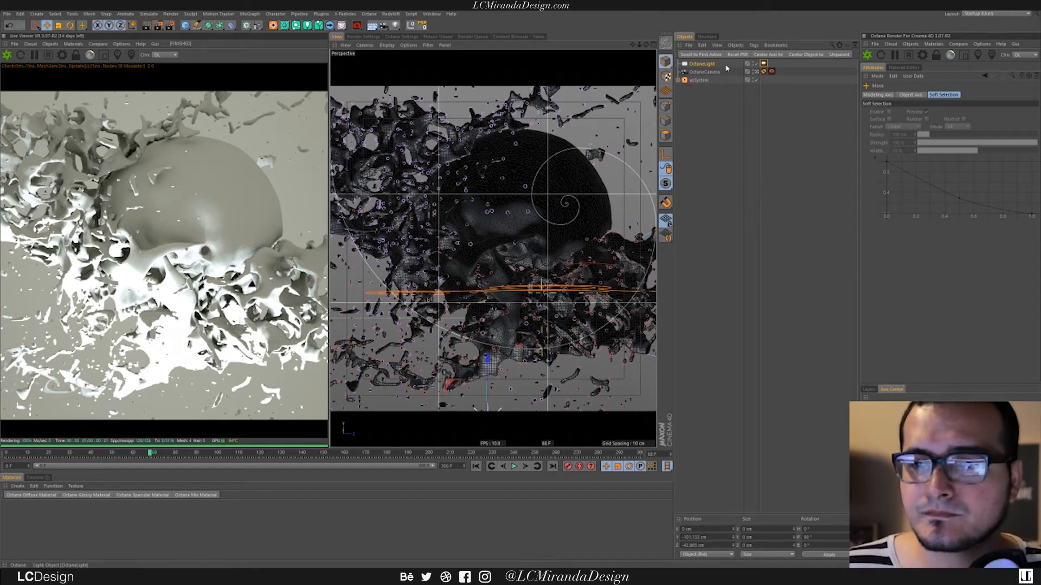
pyautogui.click(764, 63)
pyautogui.moveTo(997, 142); pyautogui.dragTo(1007, 140)
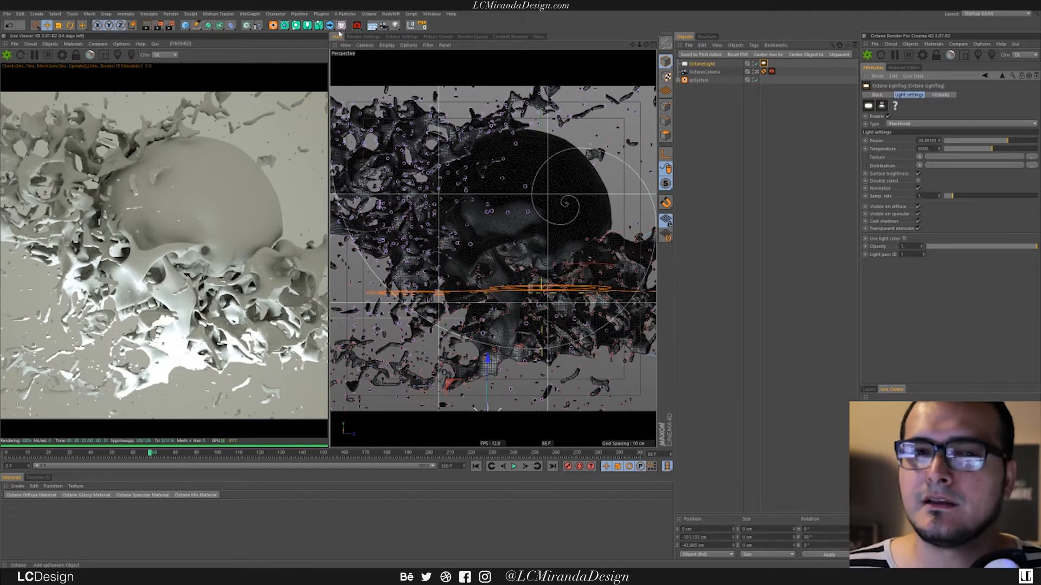
# Step: Add an Octane HDRI environment and lower its power to the minimum so the background turns black
pyautogui.click(356, 26)
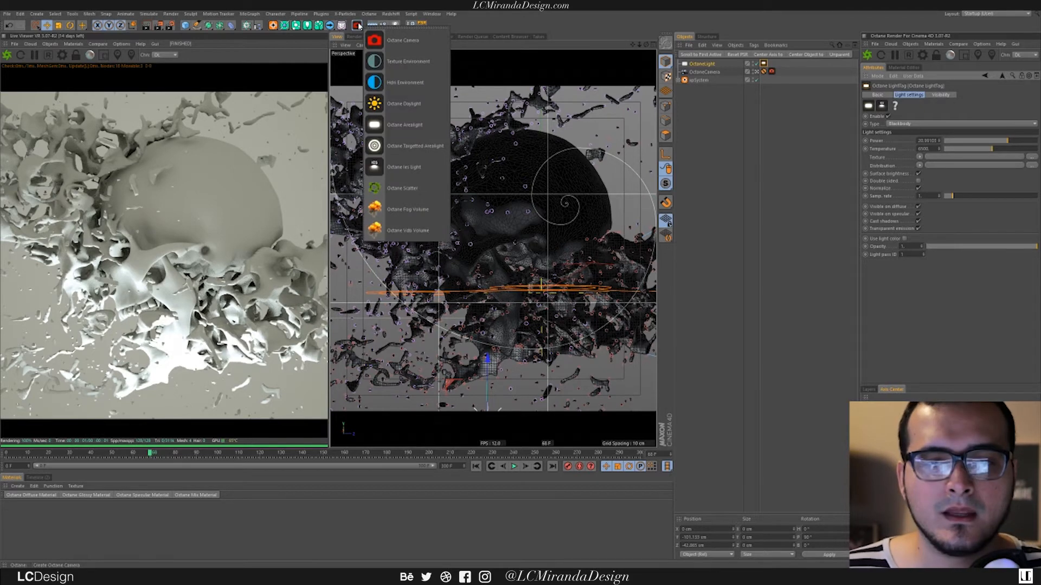
pyautogui.click(413, 85)
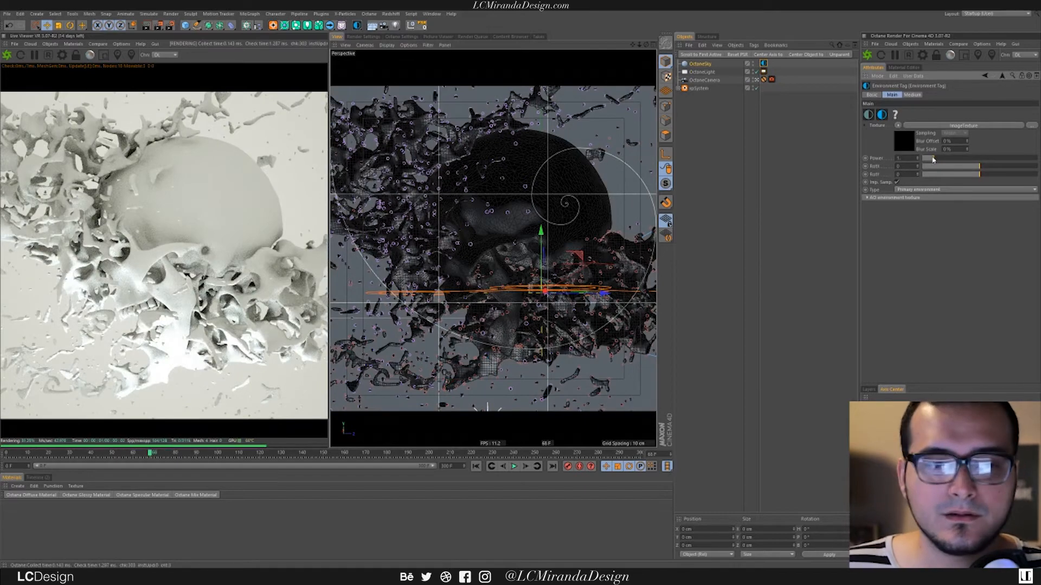
pyautogui.moveTo(934, 160); pyautogui.dragTo(920, 158)
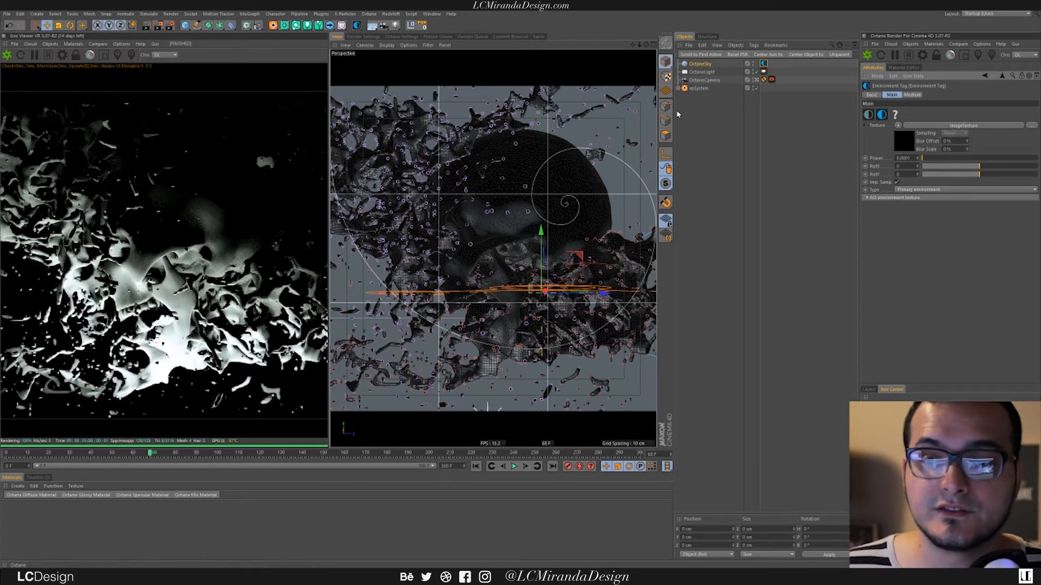
# Step: Duplicate the area light above the skull at a Y position of about 224 cm and rotate the copy's pitch to -90°
pyautogui.click(704, 72)
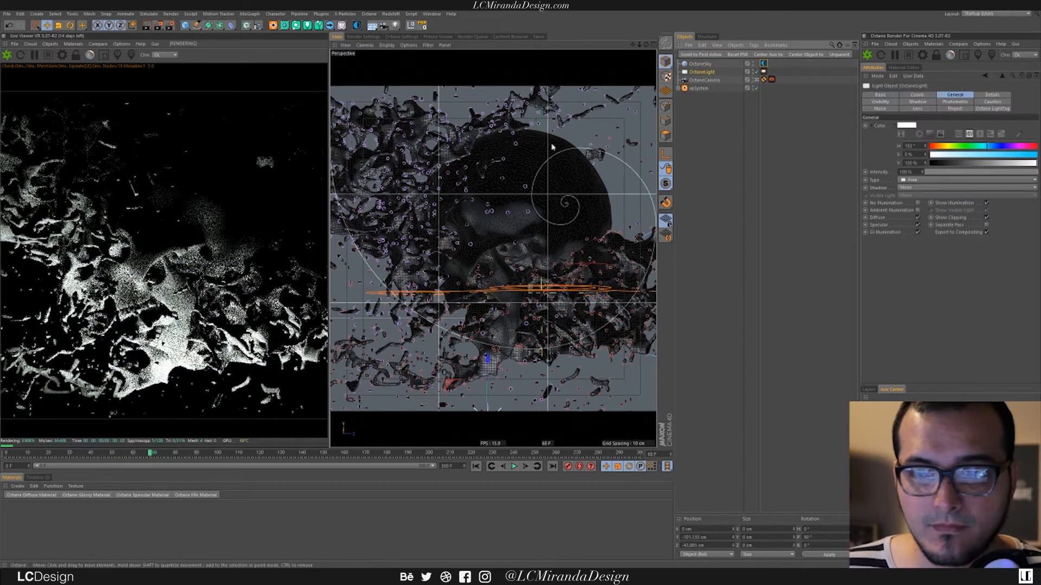
pyautogui.middleClick(549, 268)
pyautogui.middleClick(455, 362)
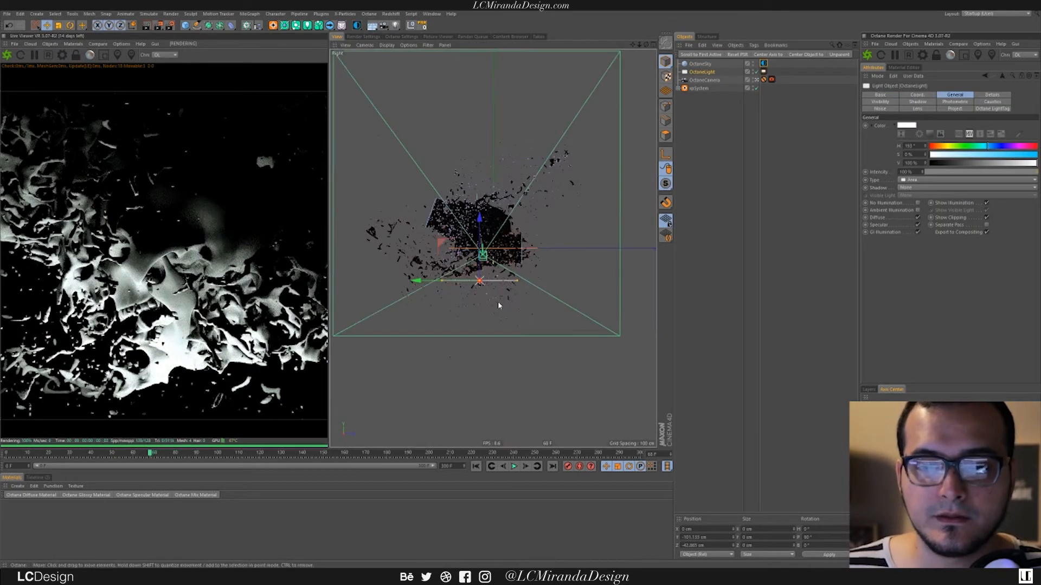
pyautogui.scroll(3, 484, 237)
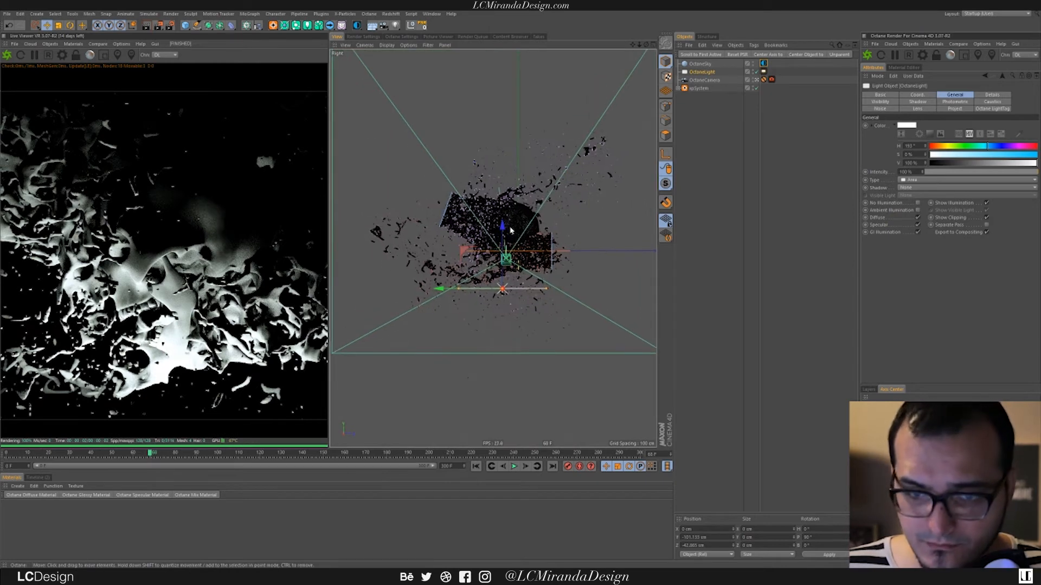
pyautogui.keyDown('ctrl'); pyautogui.moveTo(504, 226); pyautogui.dragTo(512, 122); pyautogui.keyUp('ctrl')
pyautogui.hotkey('ctrl', 'z')
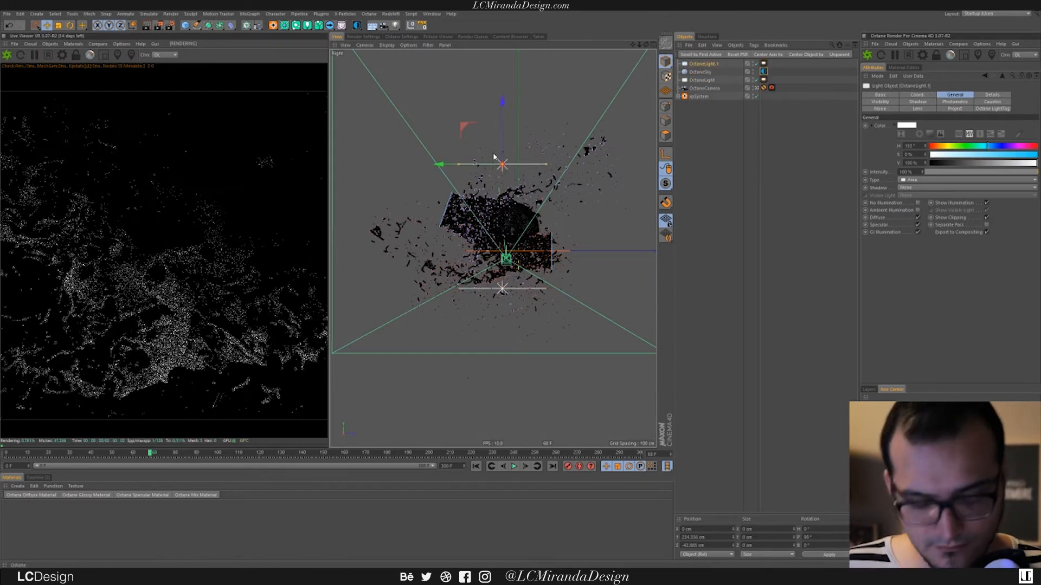
pyautogui.press('r')
pyautogui.moveTo(525, 133); pyautogui.dragTo(480, 199)
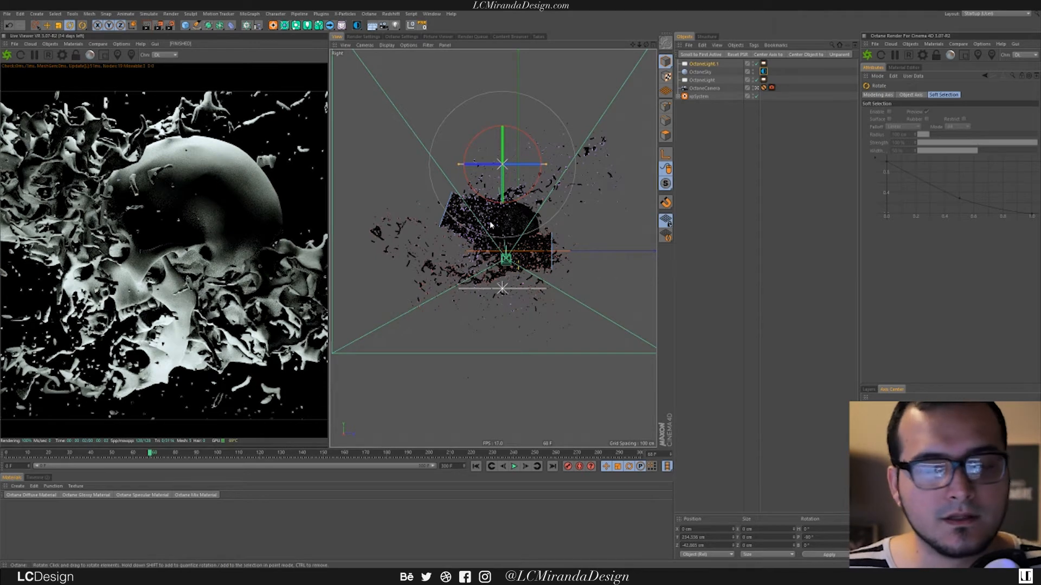
# Step: Move the upper light along X in the Top view, first toward the camera and finally behind the skull, and switch it off
pyautogui.middleClick(560, 221)
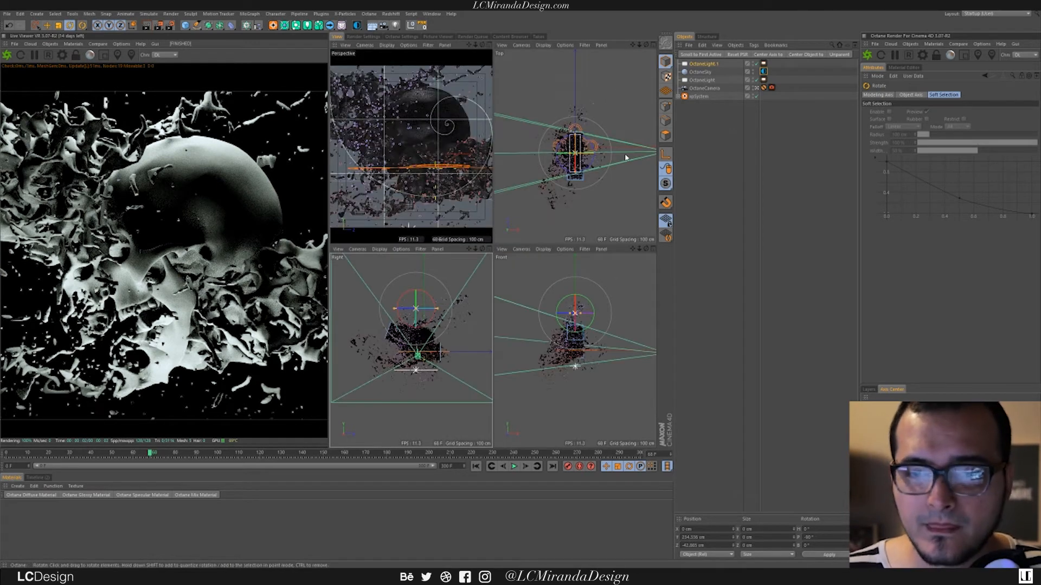
pyautogui.middleClick(591, 150)
pyautogui.press('e')
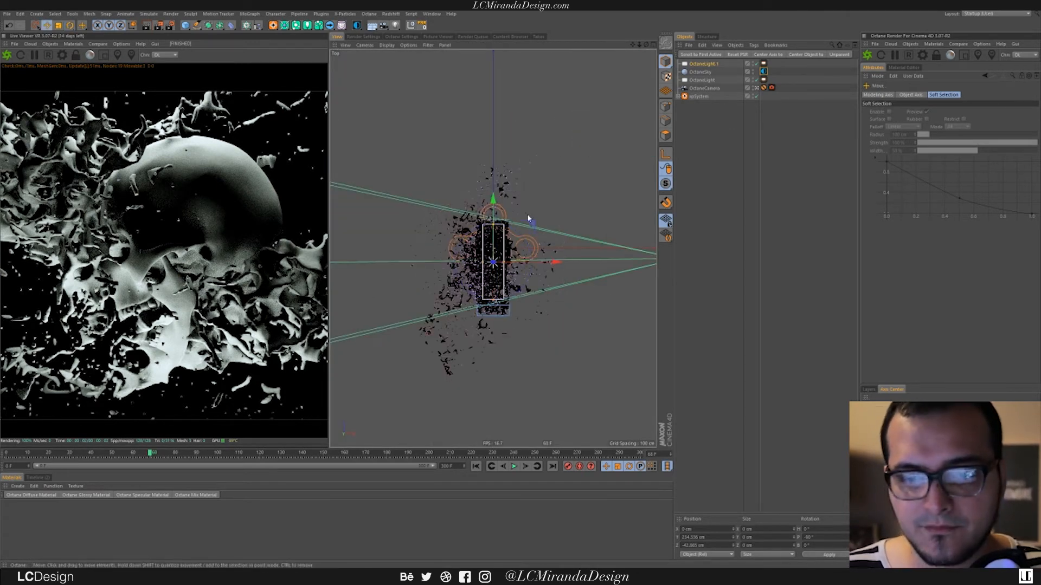
pyautogui.moveTo(555, 264); pyautogui.dragTo(586, 262)
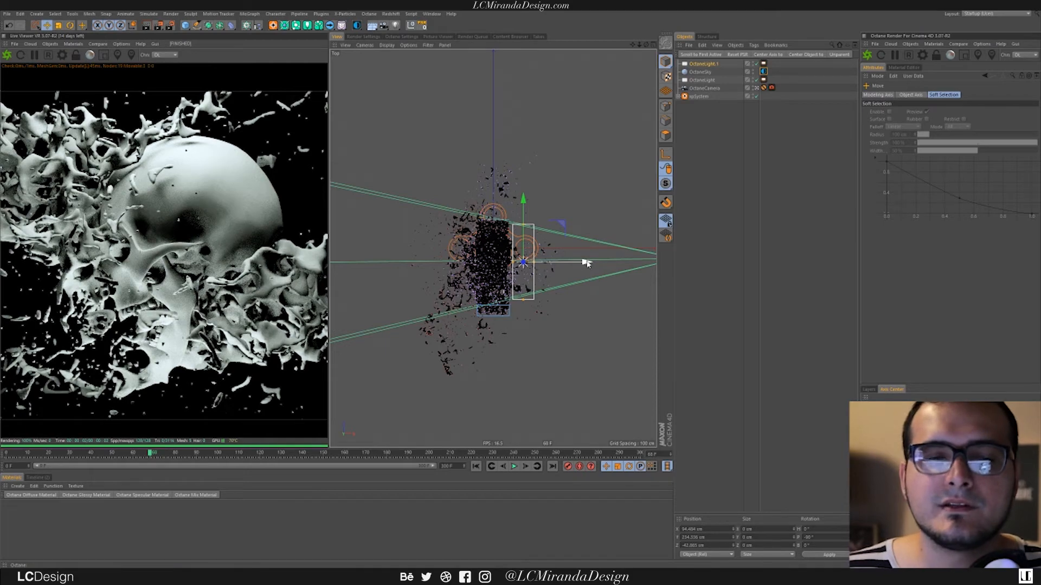
pyautogui.moveTo(587, 263); pyautogui.dragTo(520, 261)
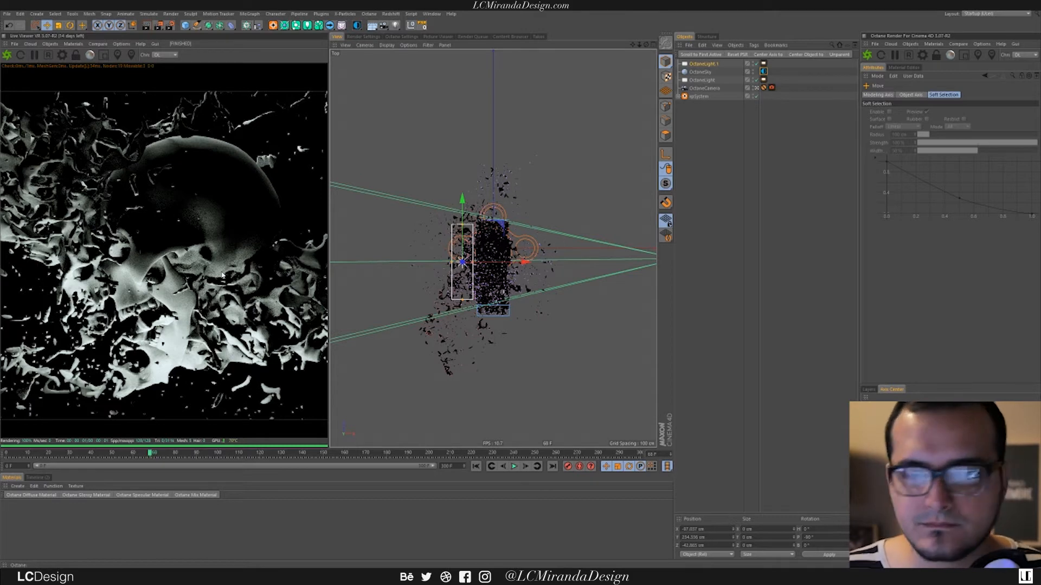
pyautogui.click(756, 64)
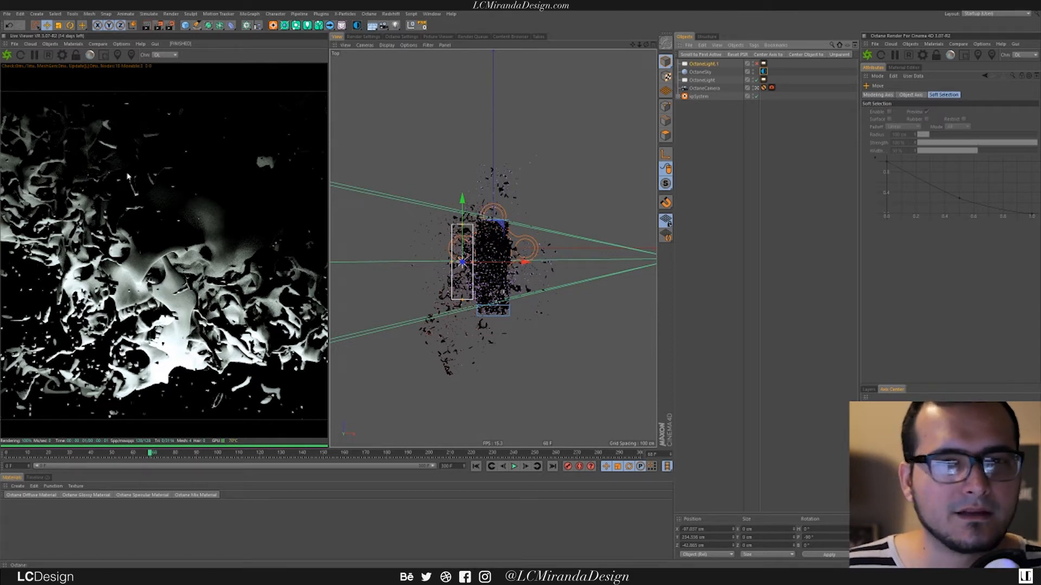
# Step: Switch the upper area light back on and reorder the Octane sky to sit last in the object hierarchy
pyautogui.click(756, 64)
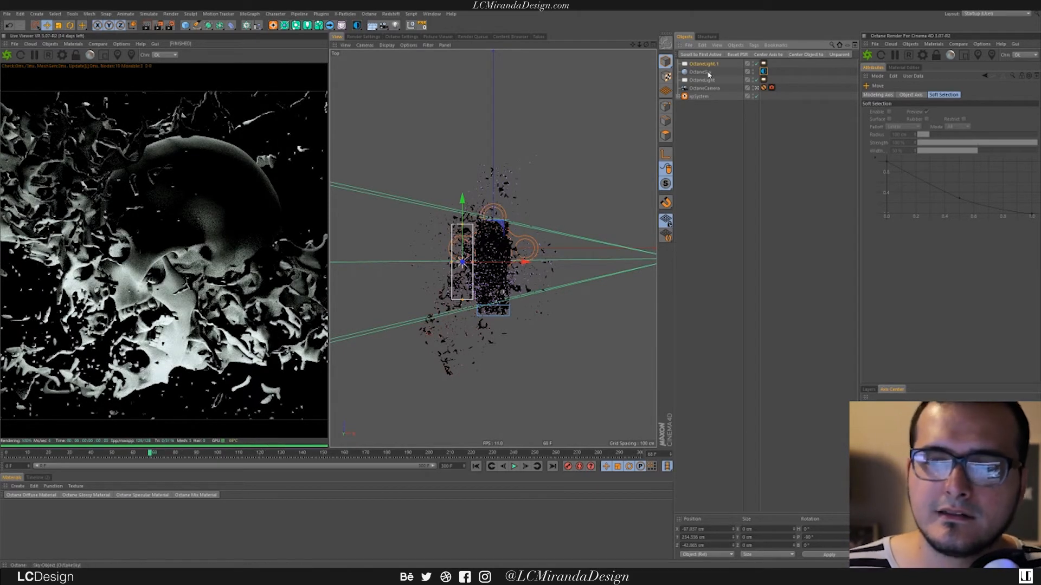
pyautogui.moveTo(707, 97); pyautogui.dragTo(706, 114)
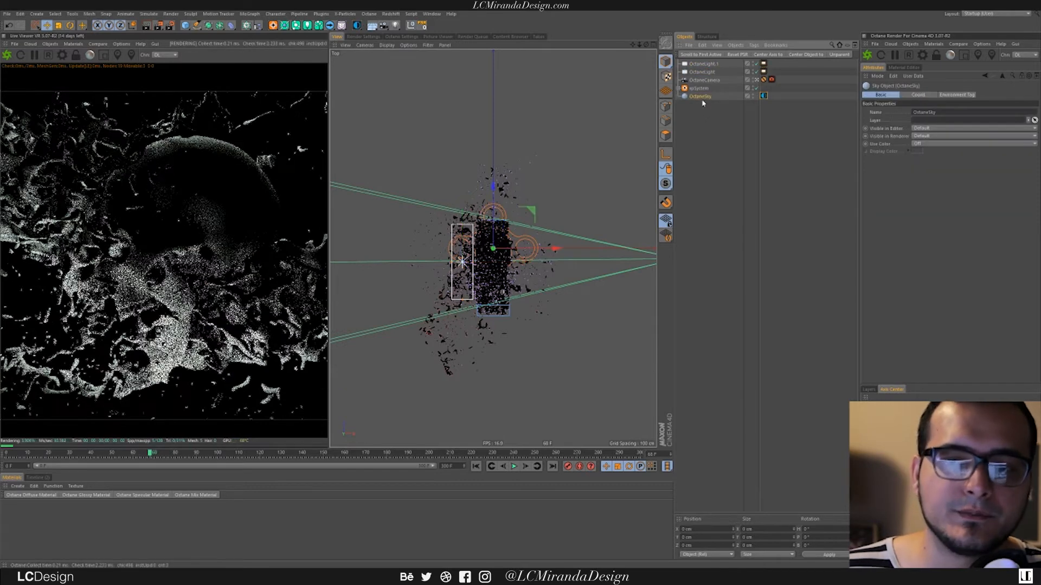
# Step: Duplicate the upper area light along Z in the Top view, placing the copy at about 130 cm
pyautogui.click(708, 65)
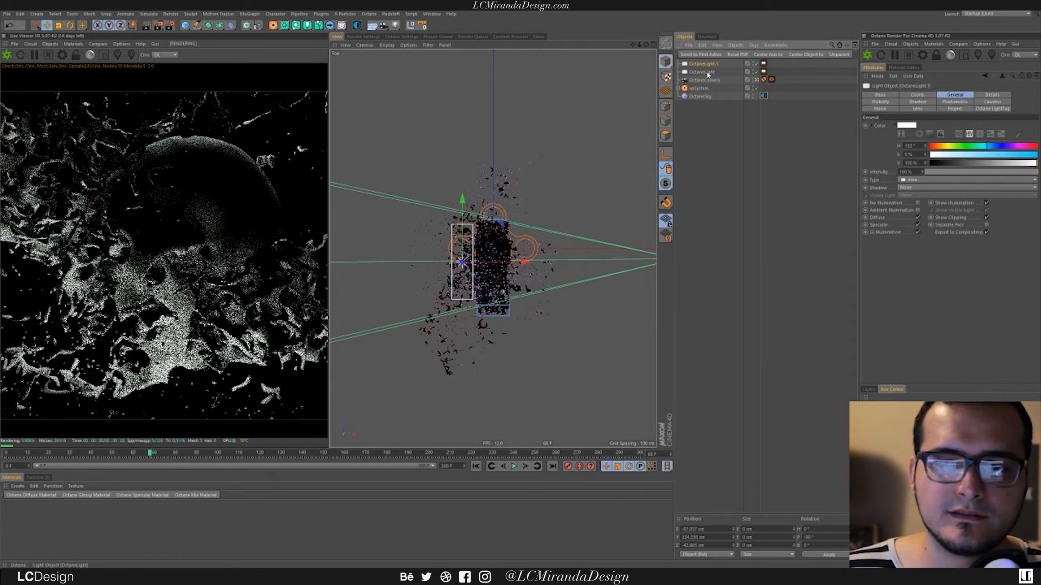
pyautogui.keyDown('ctrl'); pyautogui.click(710, 65); pyautogui.keyUp('ctrl')
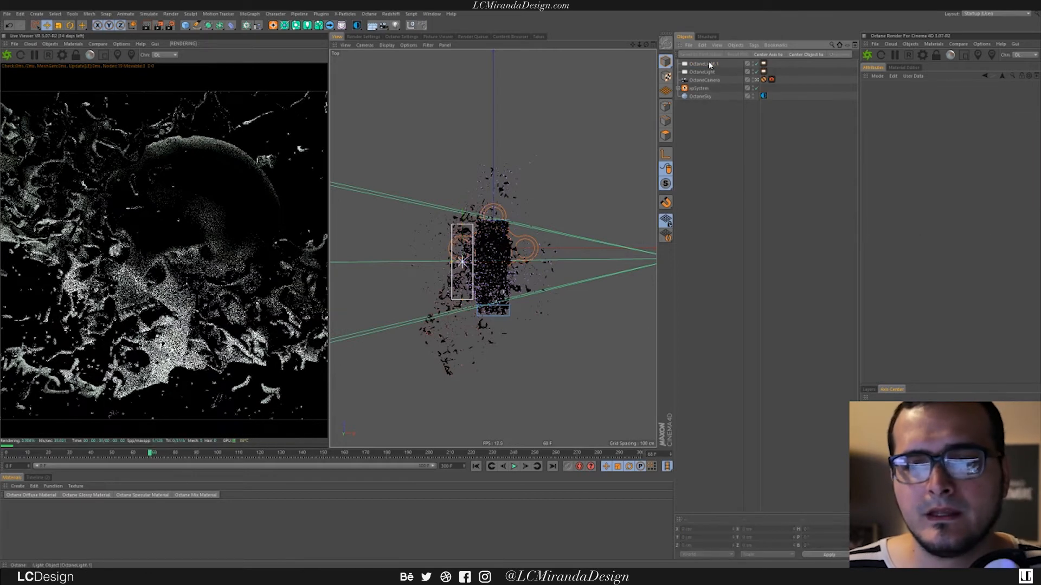
pyautogui.click(710, 65)
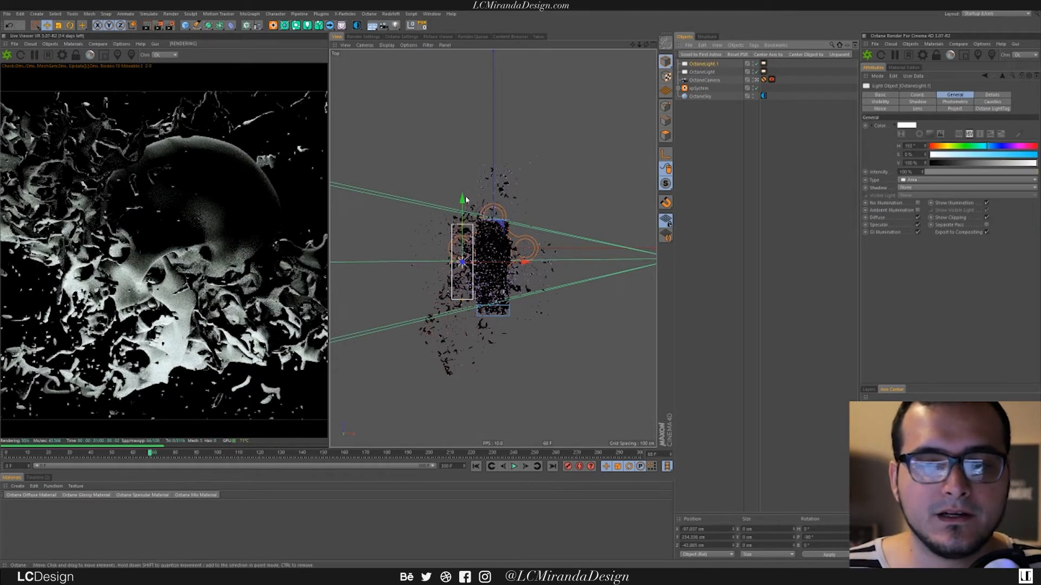
pyautogui.keyDown('ctrl'); pyautogui.moveTo(462, 200); pyautogui.dragTo(474, 151); pyautogui.keyUp('ctrl')
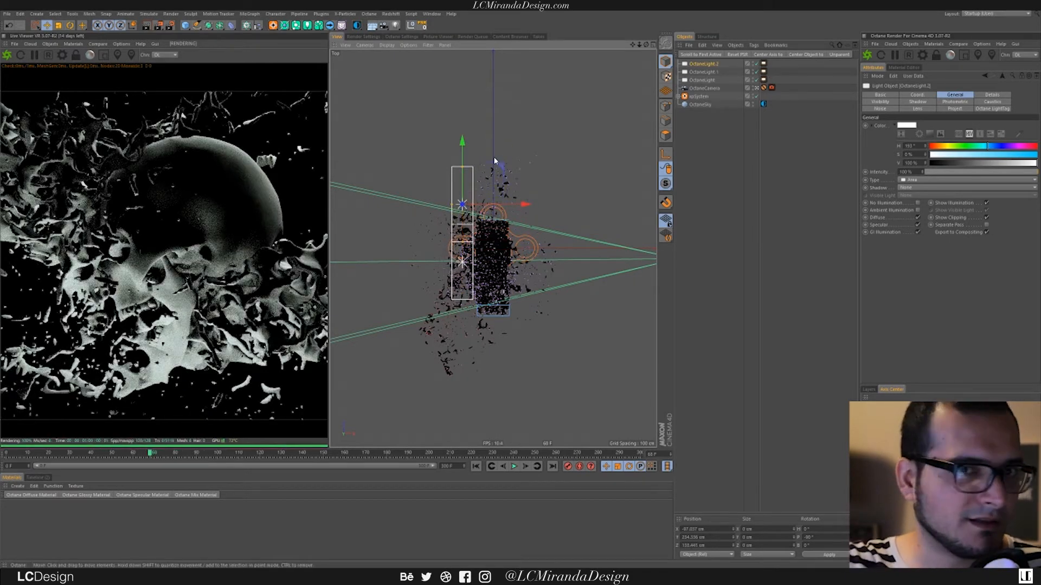
# Step: In the Right view, rotate the copied light's pitch to -180° and lower it beside the skull
pyautogui.middleClick(554, 138)
pyautogui.middleClick(409, 313)
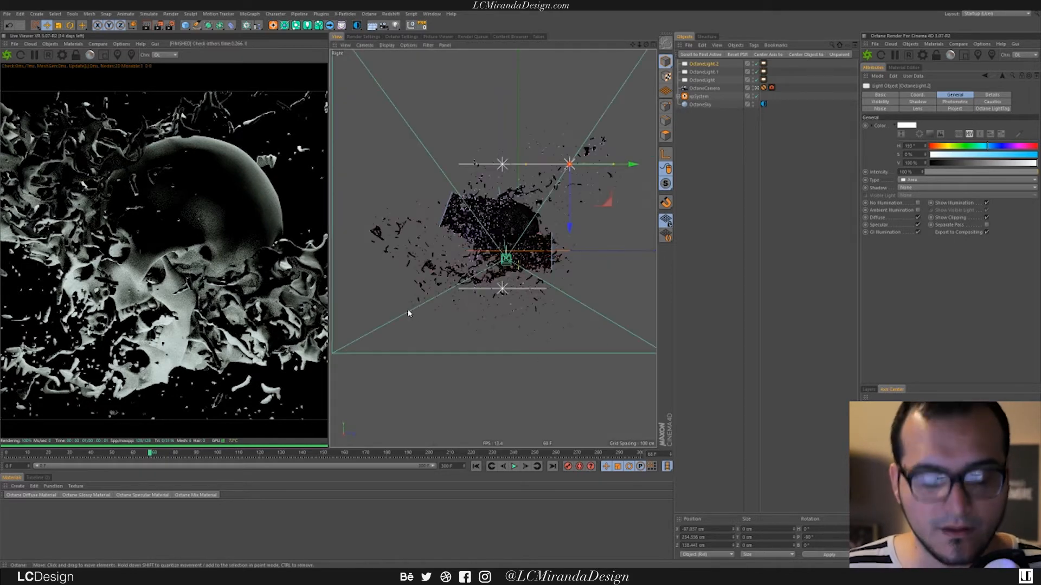
pyautogui.press('r')
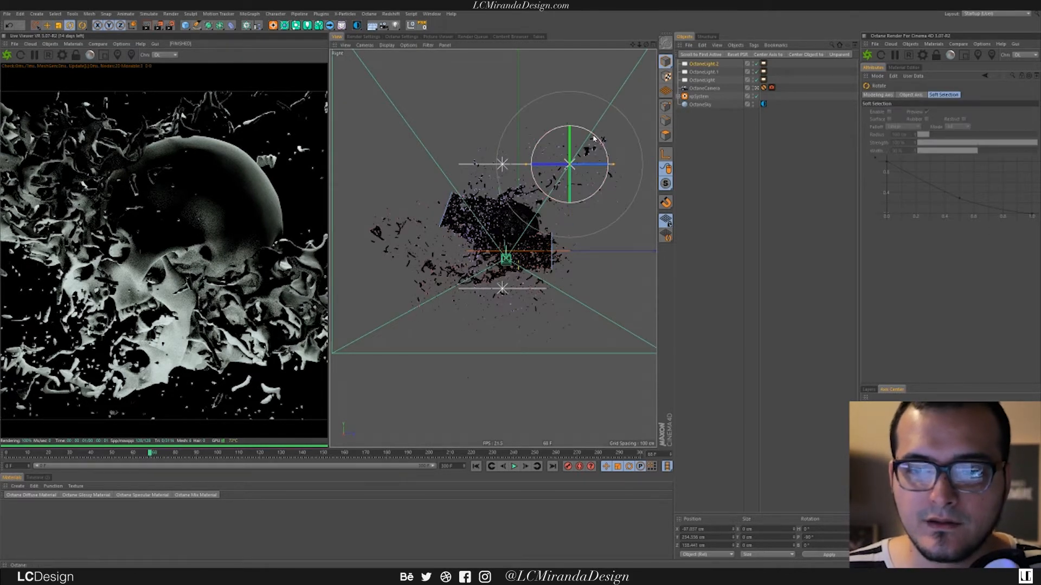
pyautogui.moveTo(595, 136); pyautogui.dragTo(558, 287)
pyautogui.press('e')
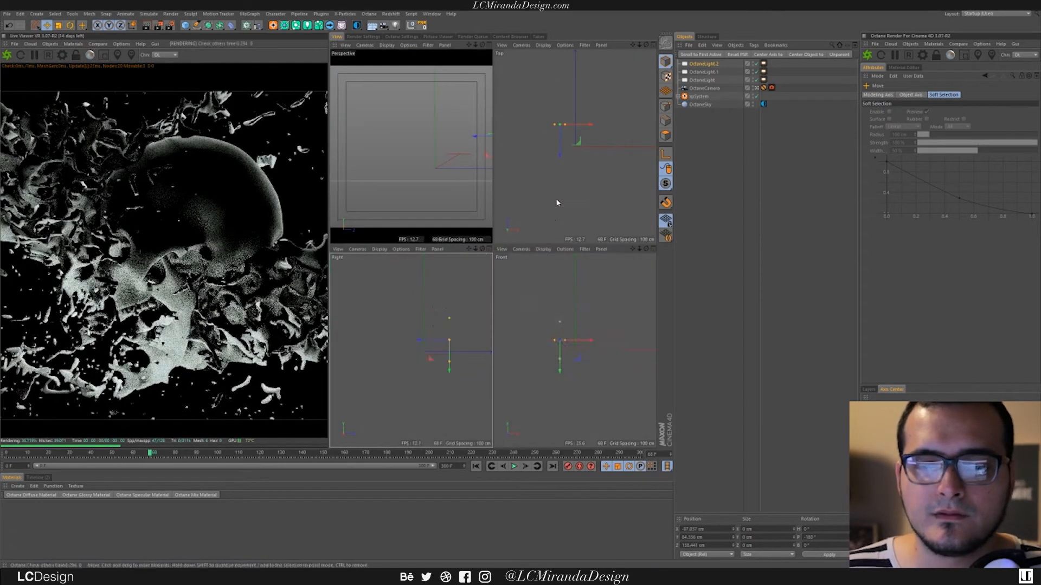
# Step: Move the side light along X toward the camera in the Top view to about 68 cm
pyautogui.press('F5')
pyautogui.press('F2')
pyautogui.moveTo(525, 204); pyautogui.dragTo(576, 205)
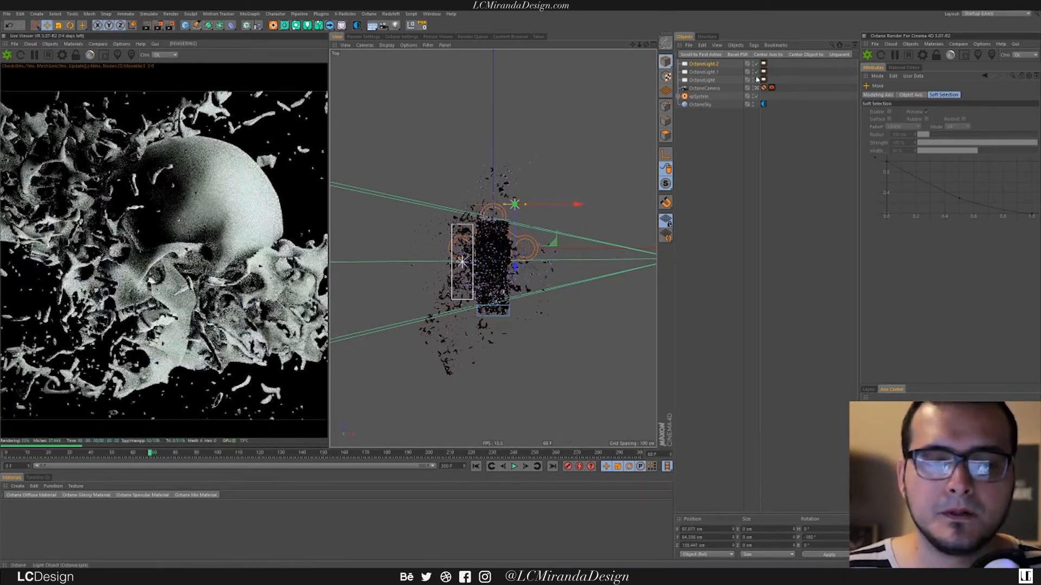
# Step: Reduce the side light's power, trying several values and settling on 2
pyautogui.click(765, 64)
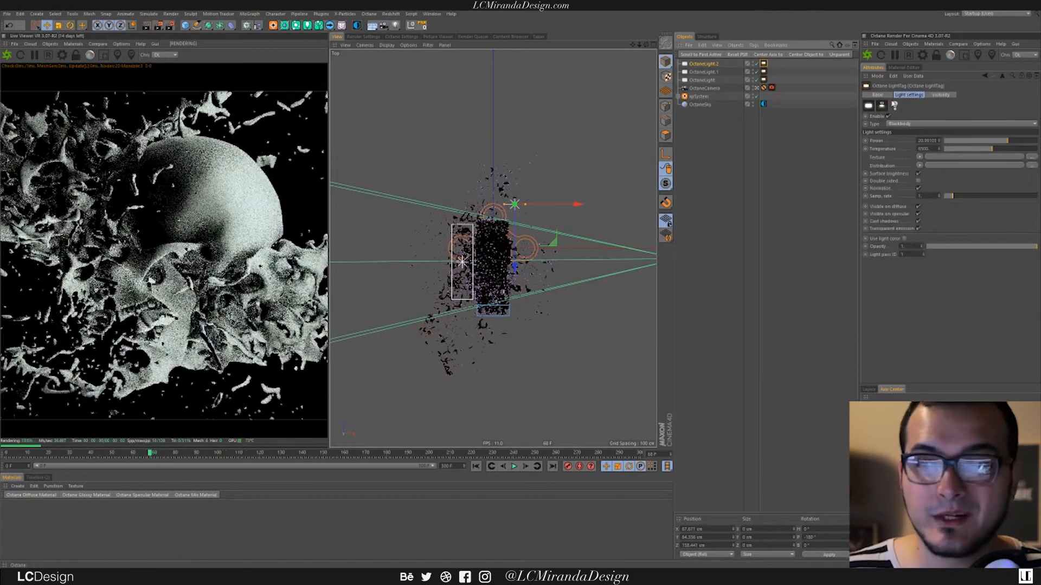
pyautogui.moveTo(974, 144); pyautogui.dragTo(998, 141)
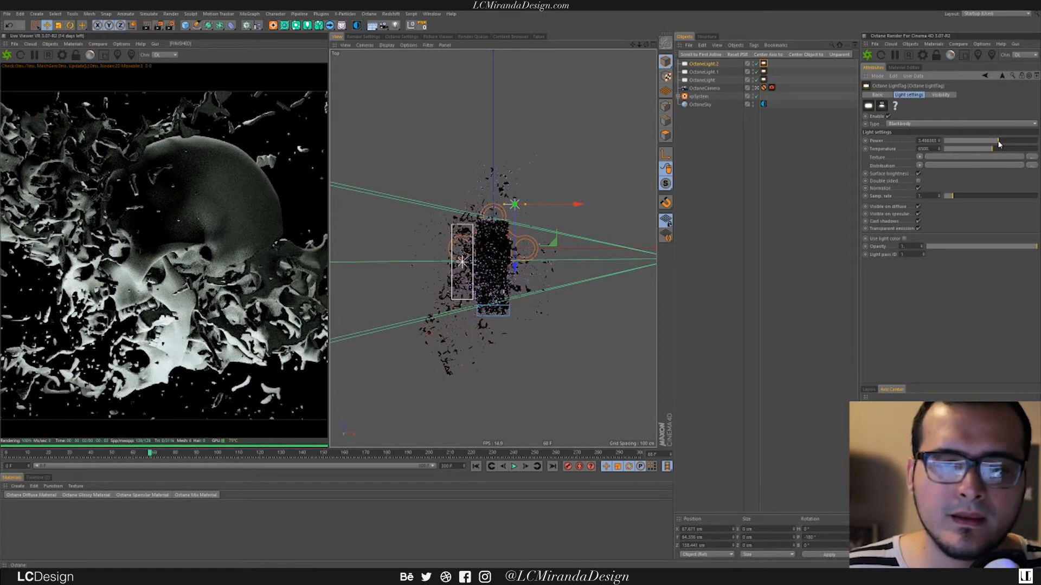
pyautogui.moveTo(998, 142); pyautogui.dragTo(995, 146)
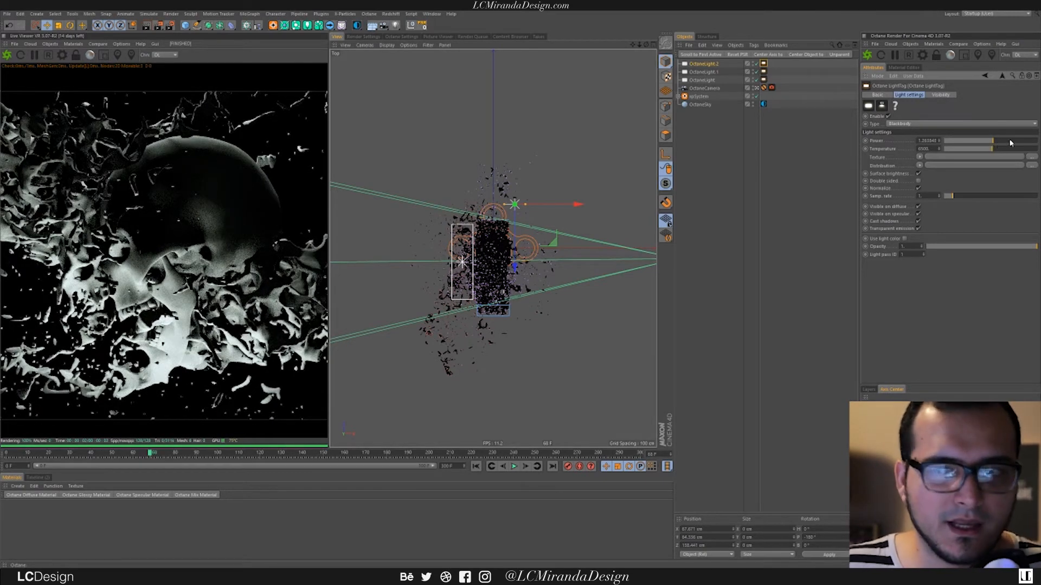
pyautogui.moveTo(1000, 142); pyautogui.dragTo(989, 145)
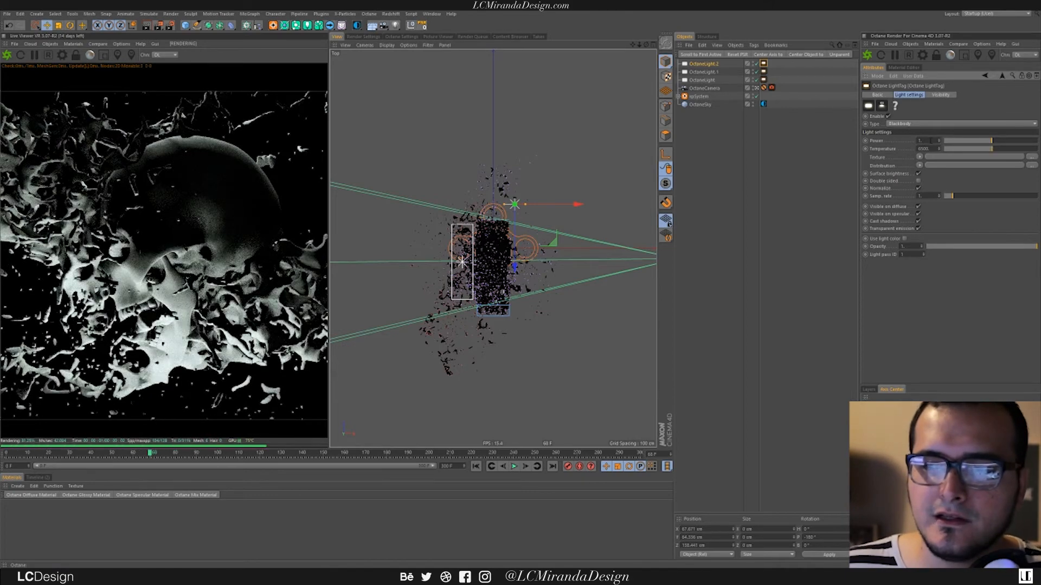
pyautogui.click(931, 141)
pyautogui.write('8')
pyautogui.press('Return')
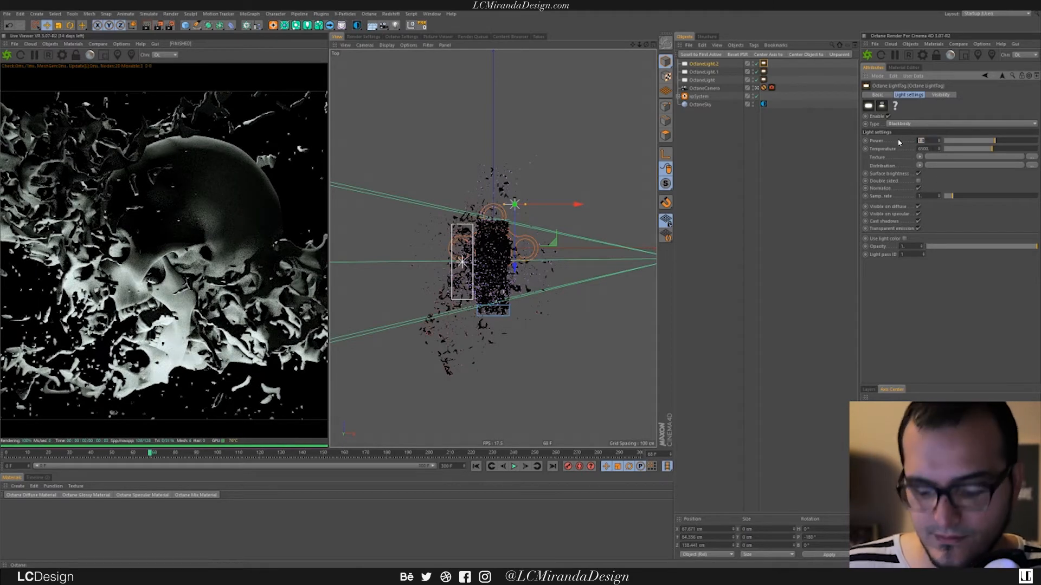
pyautogui.write('5')
pyautogui.press('Return')
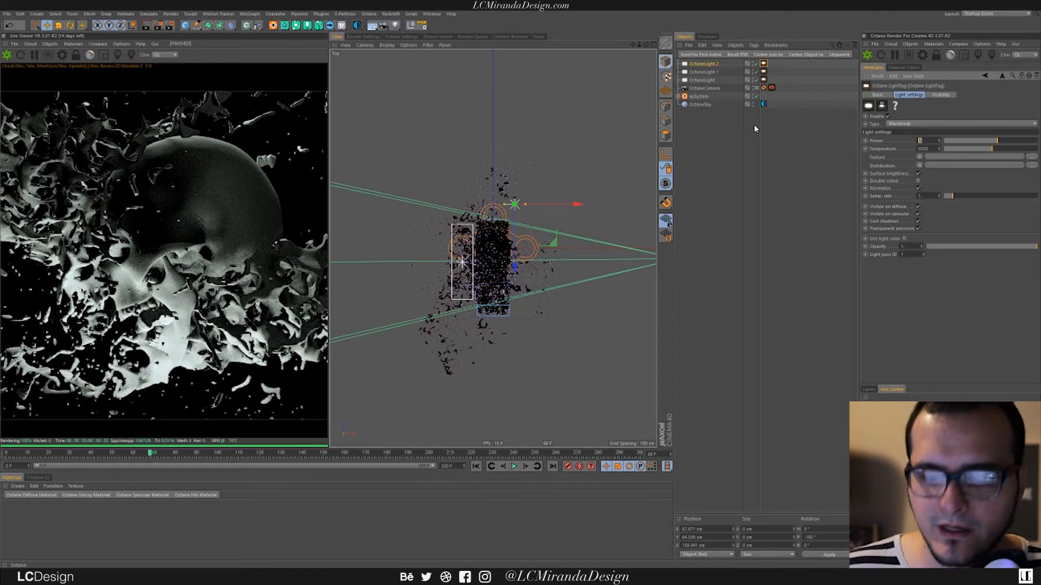
pyautogui.press('Return')
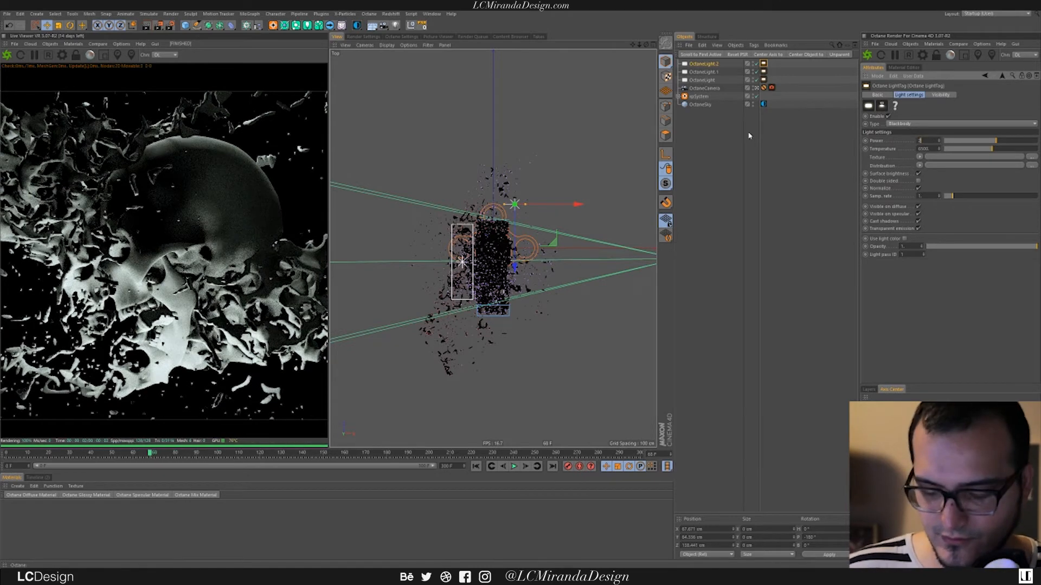
pyautogui.press('Return')
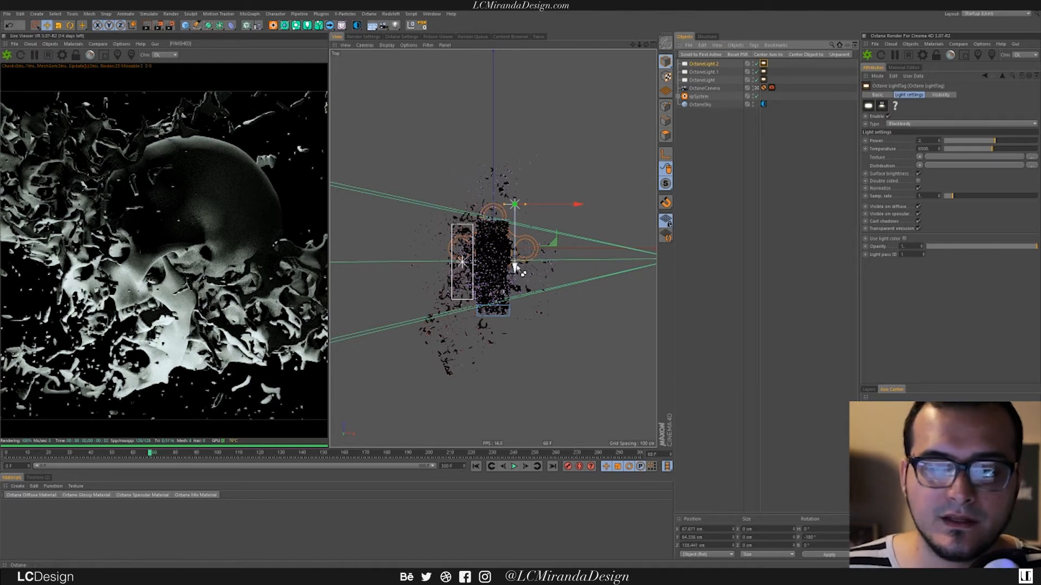
# Step: Duplicate the side light to the skull's opposite side at a Z of about -230 cm and rotate the copy's heading to -180°
pyautogui.moveTo(515, 268); pyautogui.dragTo(497, 375)
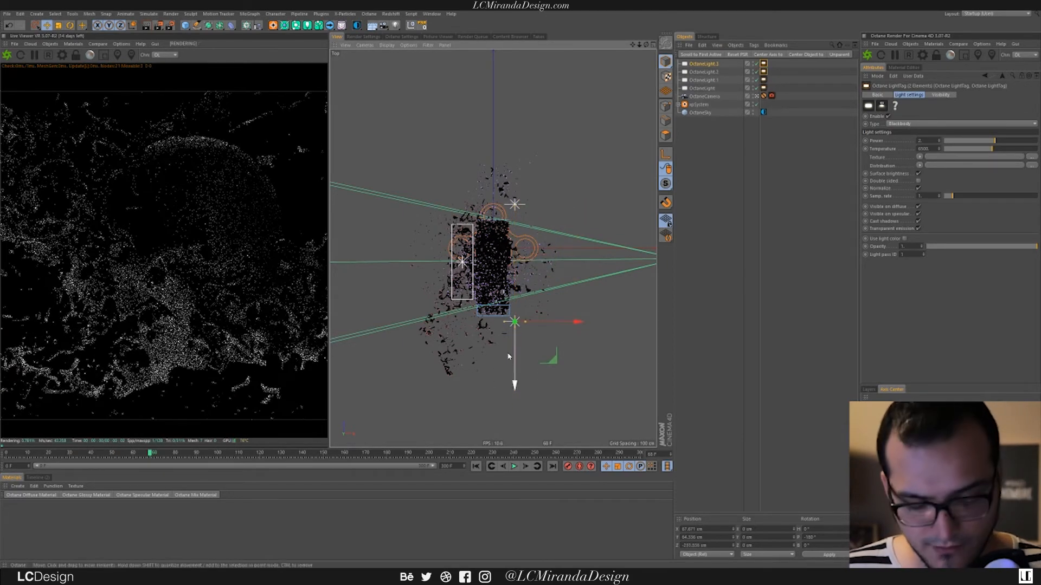
pyautogui.press('r')
pyautogui.moveTo(544, 298); pyautogui.dragTo(460, 380)
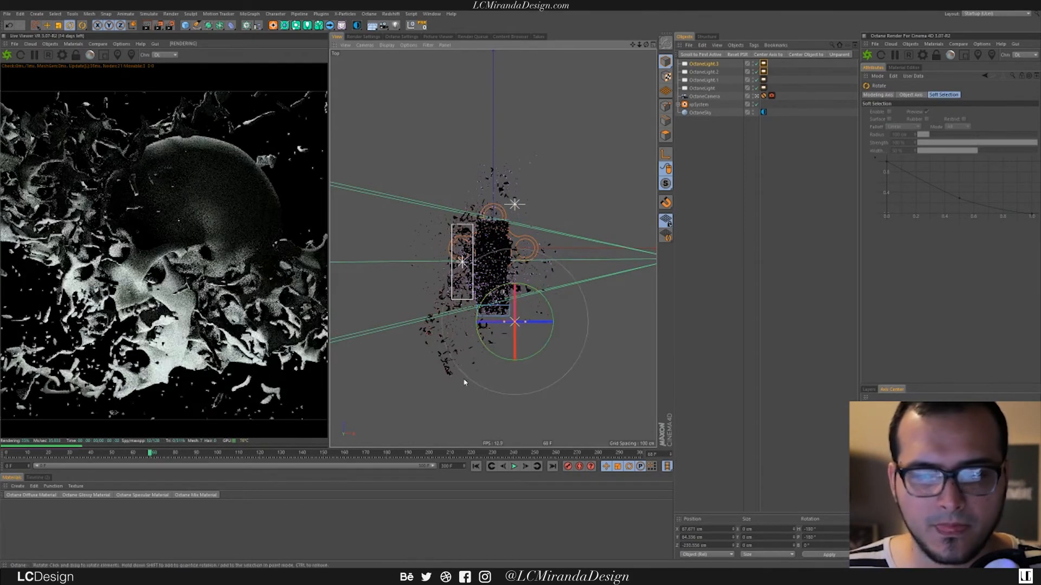
pyautogui.press('e')
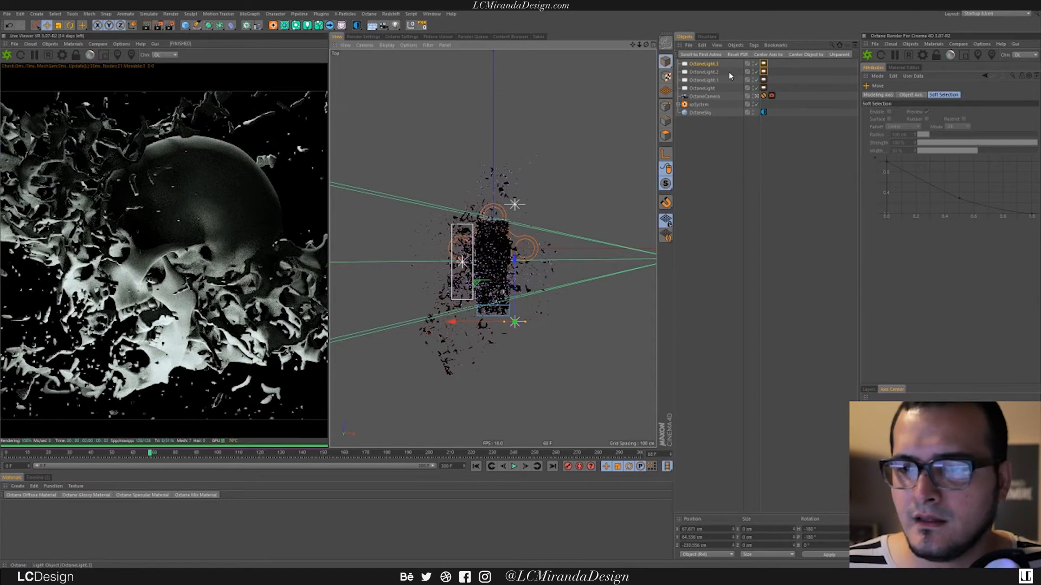
# Step: Try powers of 50, 20 and 10 on the opposite side light and set it to 5
pyautogui.click(763, 64)
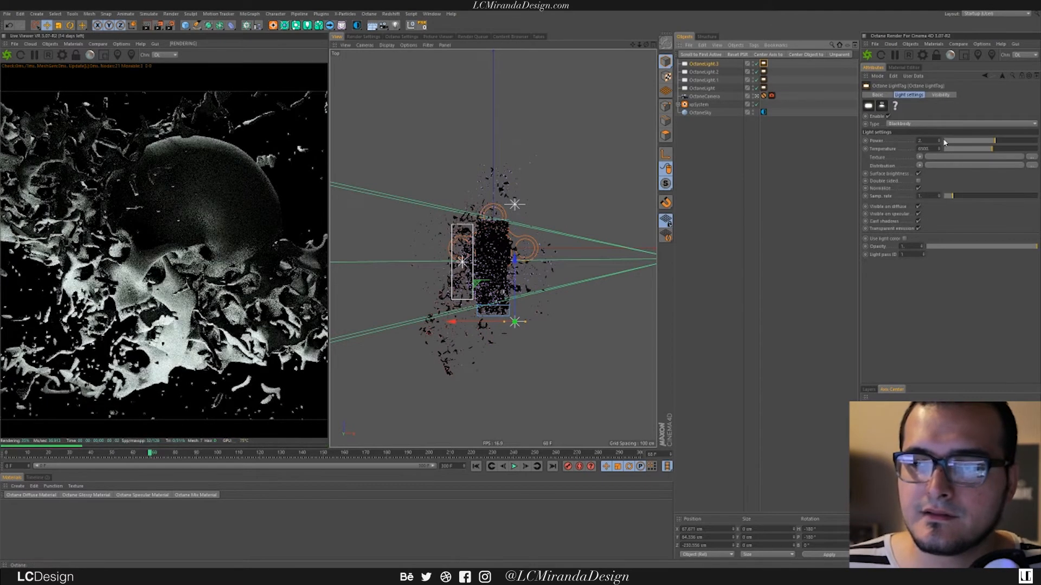
pyautogui.write('0')
pyautogui.press('Return')
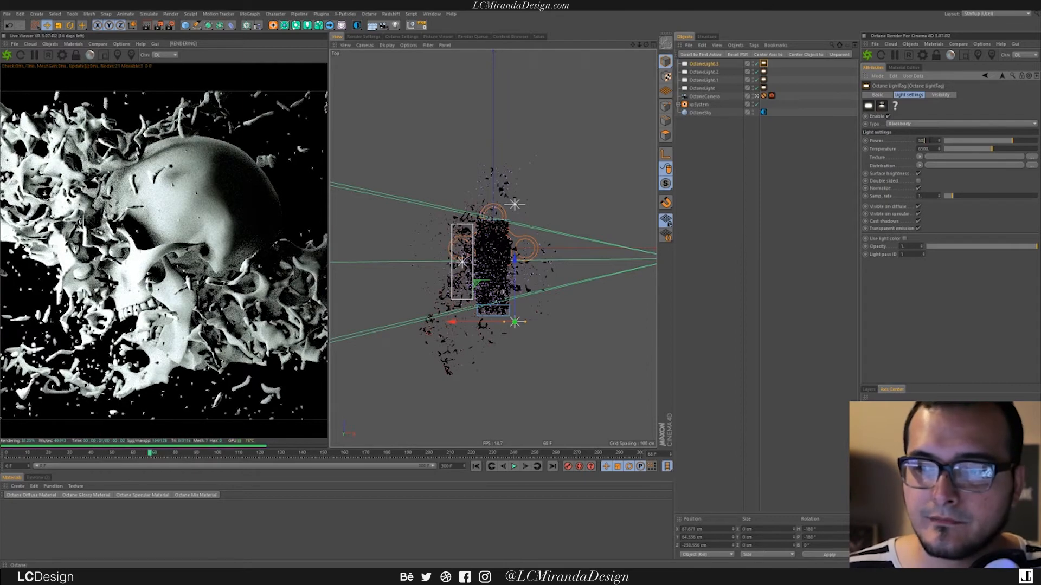
pyautogui.write('20')
pyautogui.press('Return')
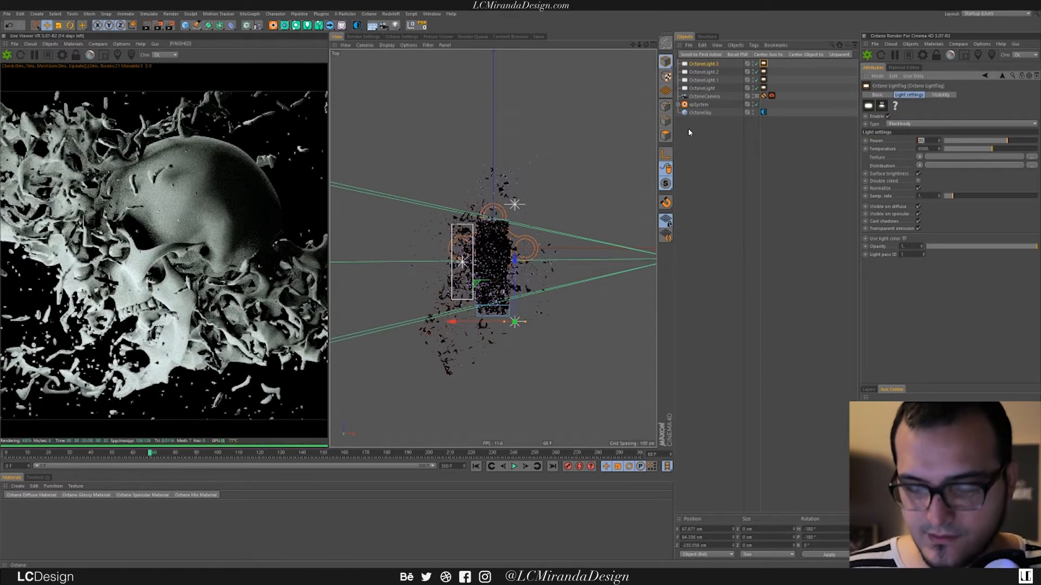
pyautogui.write('10')
pyautogui.press('Return')
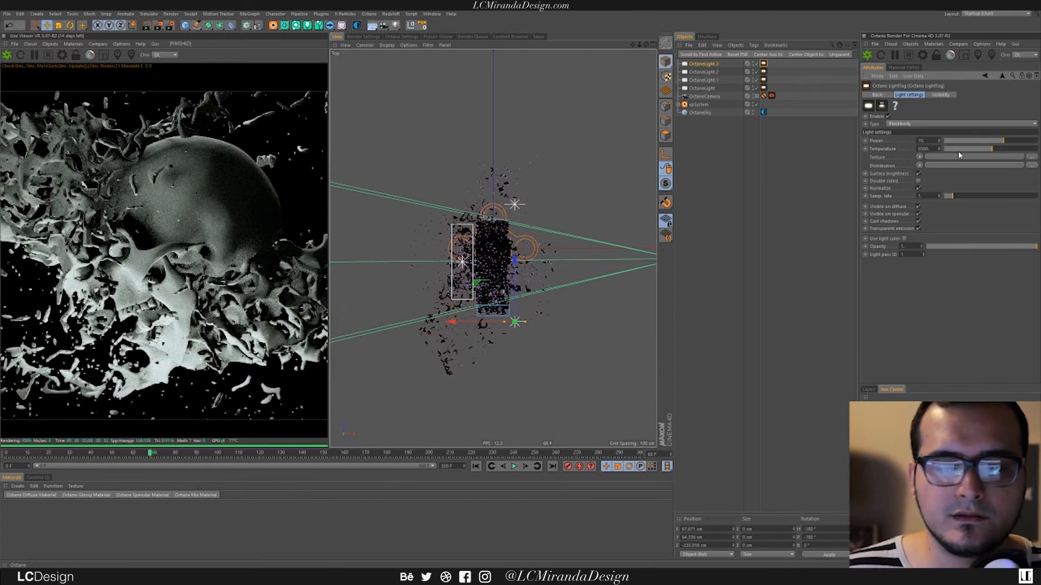
pyautogui.write('5')
pyautogui.press('Return')
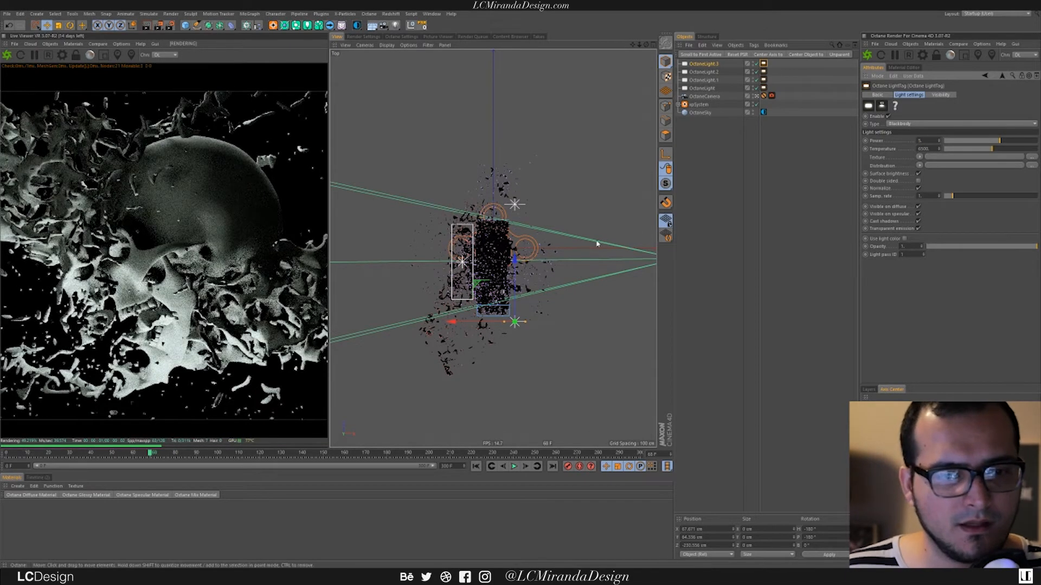
# Step: Move the opposite side light along X to about 107 cm and set its power to 3
pyautogui.moveTo(454, 322)
pyautogui.mouseDown()
pyautogui.moveTo(501, 327)
pyautogui.moveTo(402, 322)
pyautogui.moveTo(443, 328)
pyautogui.mouseUp()
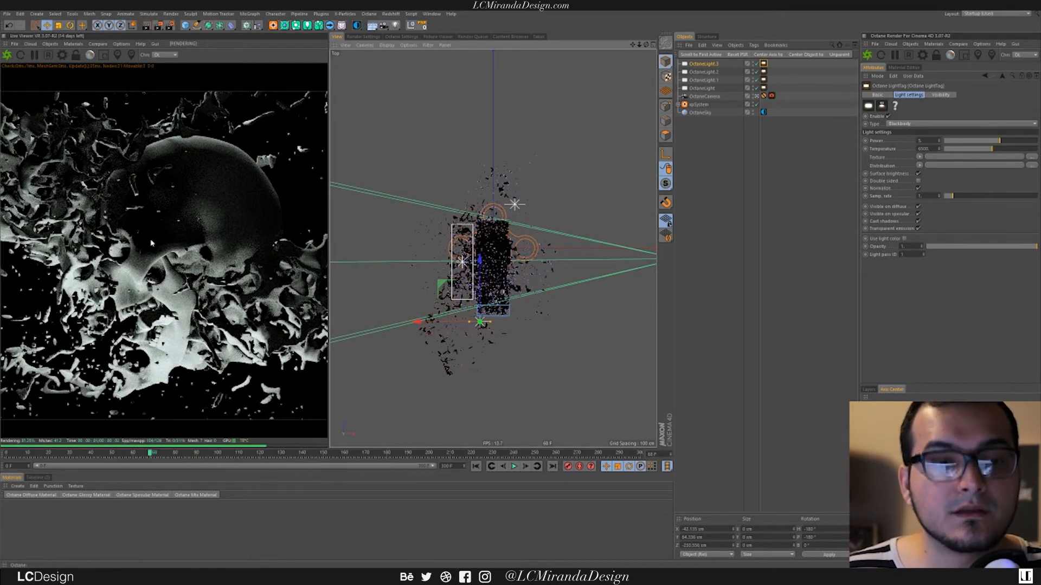
pyautogui.moveTo(431, 325); pyautogui.dragTo(486, 337)
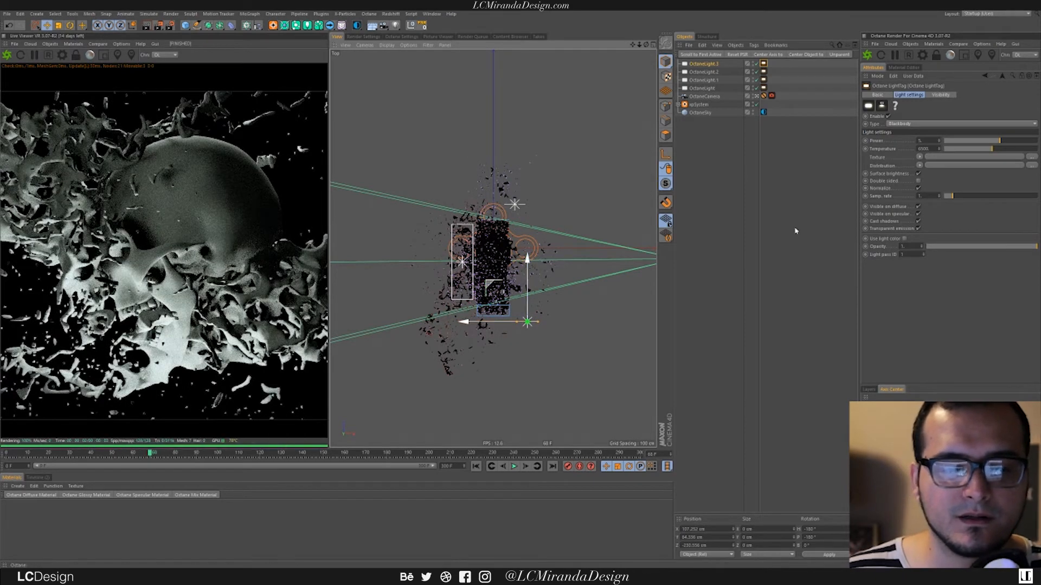
pyautogui.moveTo(932, 140); pyautogui.dragTo(792, 119)
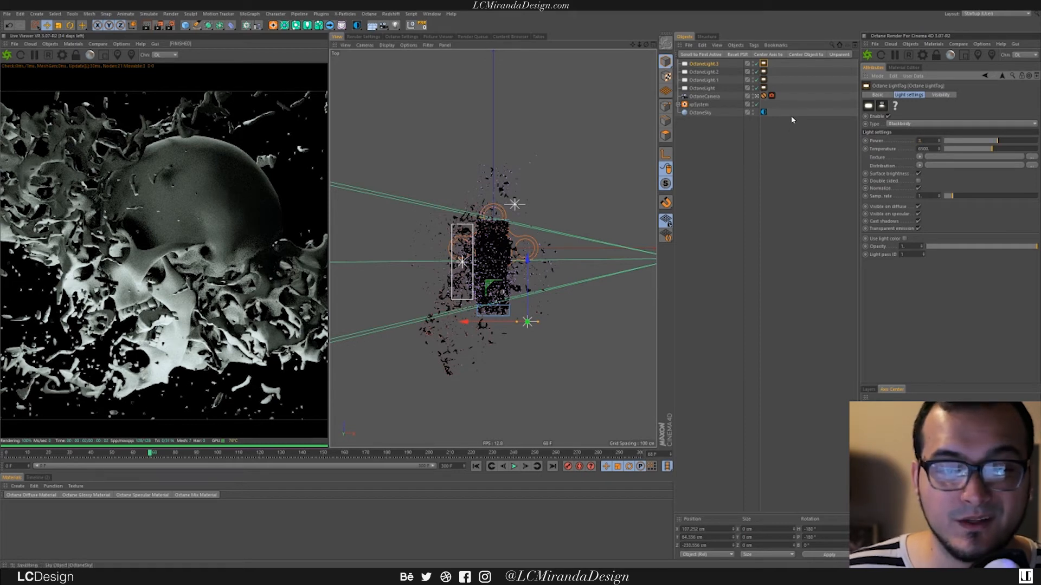
pyautogui.write('3')
pyautogui.press('Return')
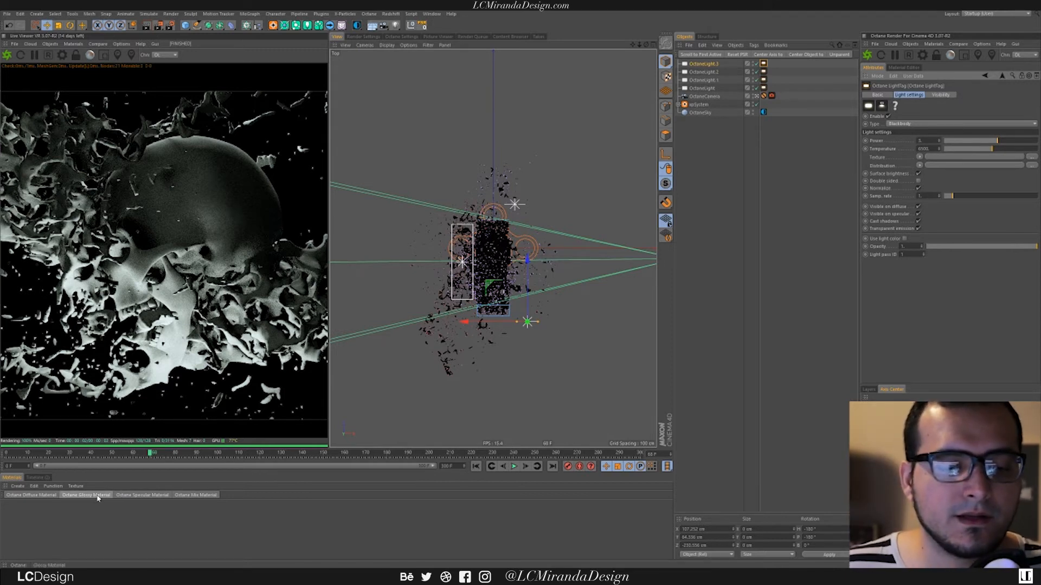
# Step: Create an Octane Specular material
pyautogui.click(143, 495)
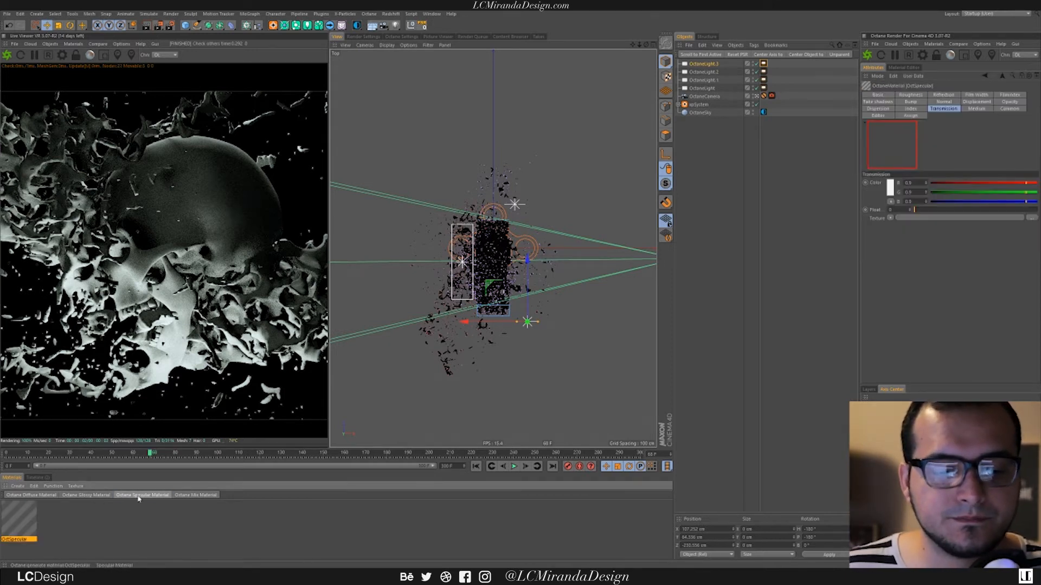
pyautogui.click(74, 45)
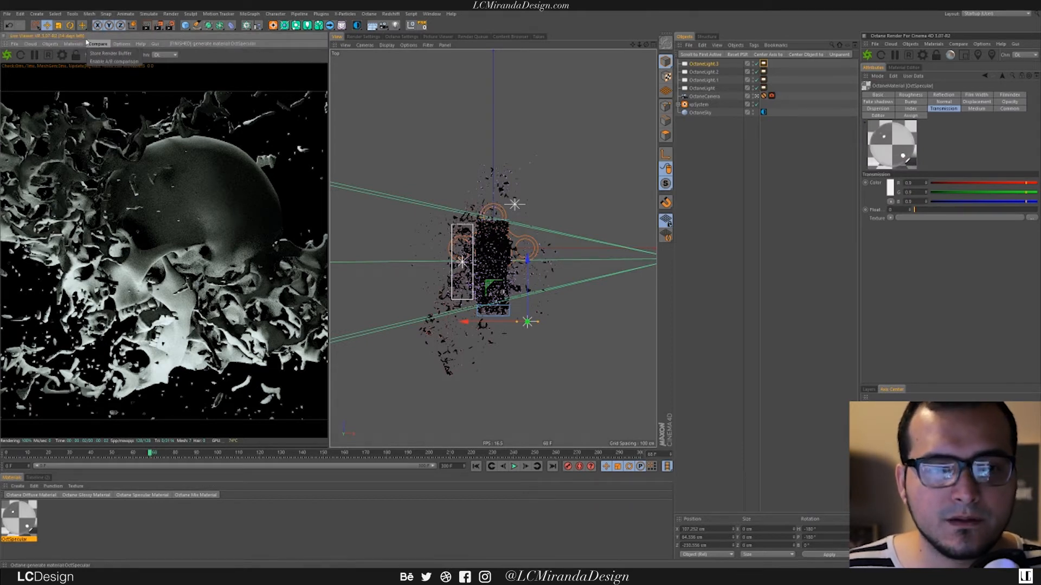
pyautogui.click(139, 531)
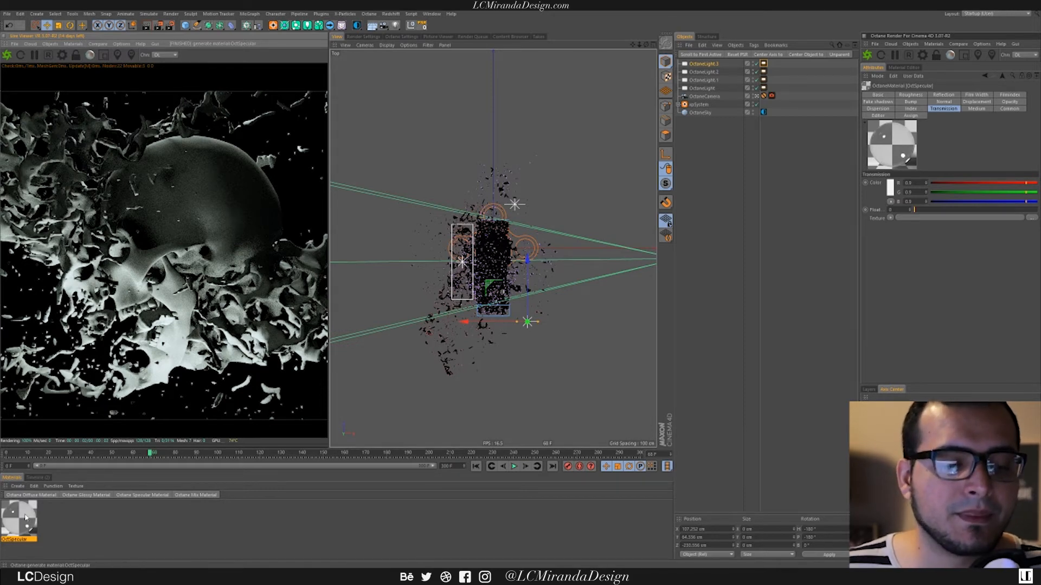
# Step: Apply the specular material to the Mouth Skinner inside the X-Particles system and open the material's settings
pyautogui.moveTo(26, 518); pyautogui.dragTo(182, 437)
pyautogui.moveTo(600, 175); pyautogui.dragTo(726, 163)
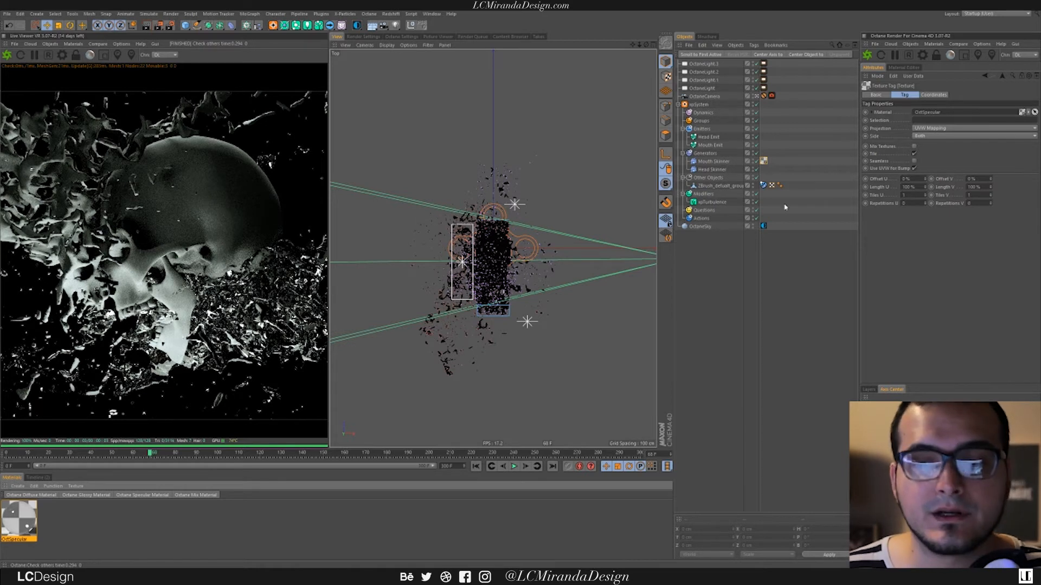
pyautogui.doubleClick(764, 162)
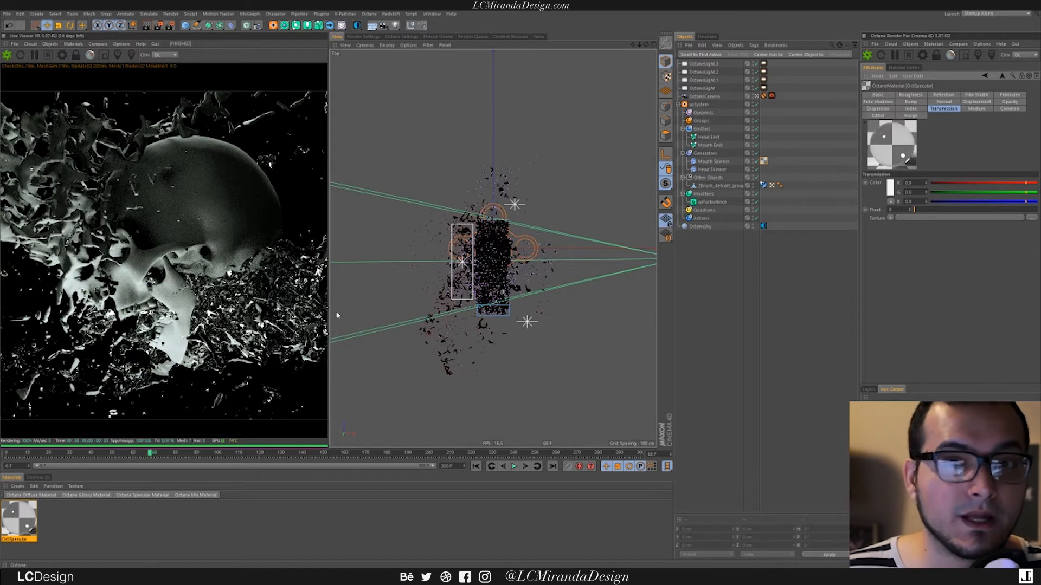
# Step: Set the specular material's transmission colour to a dark red with R about 0.75 and G and B at 0
pyautogui.moveTo(941, 194); pyautogui.dragTo(903, 203)
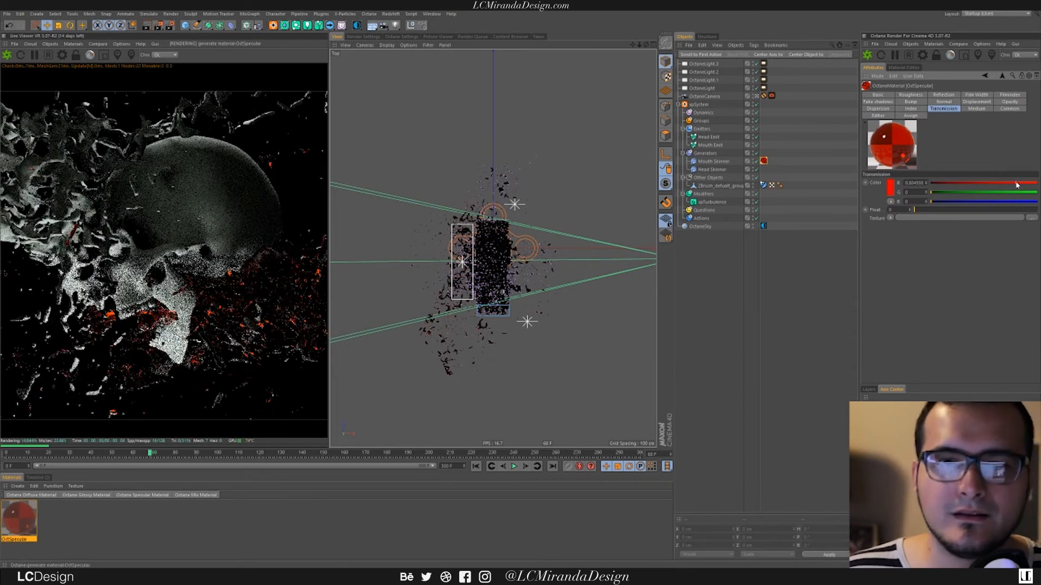
pyautogui.moveTo(1022, 184); pyautogui.dragTo(1010, 184)
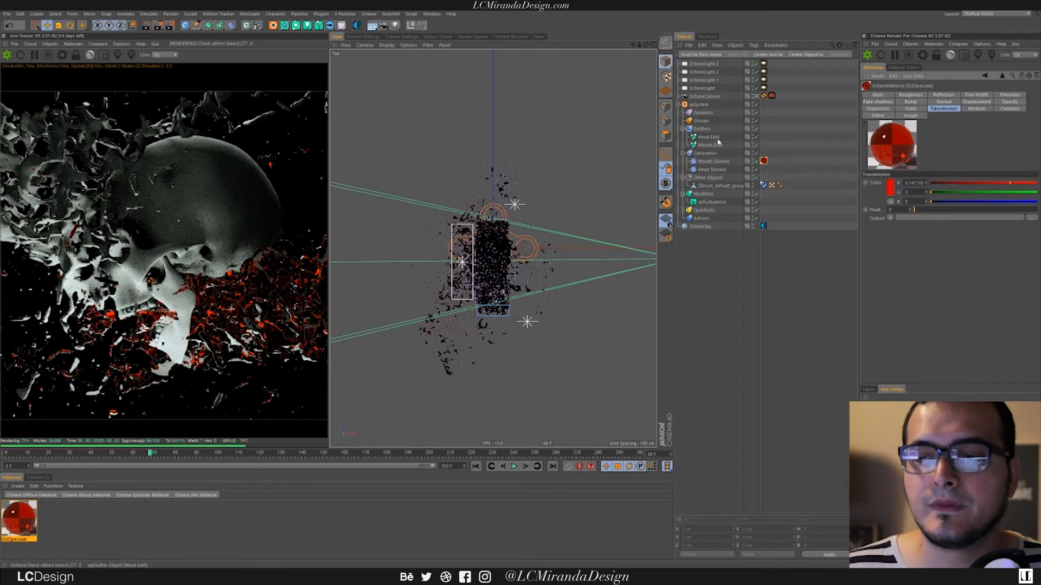
# Step: Duplicate the red specular material with a blue-violet transmission colour and apply the copy to the Head Skinner
pyautogui.keyDown('ctrl'); pyautogui.moveTo(21, 524); pyautogui.dragTo(59, 519); pyautogui.keyUp('ctrl')
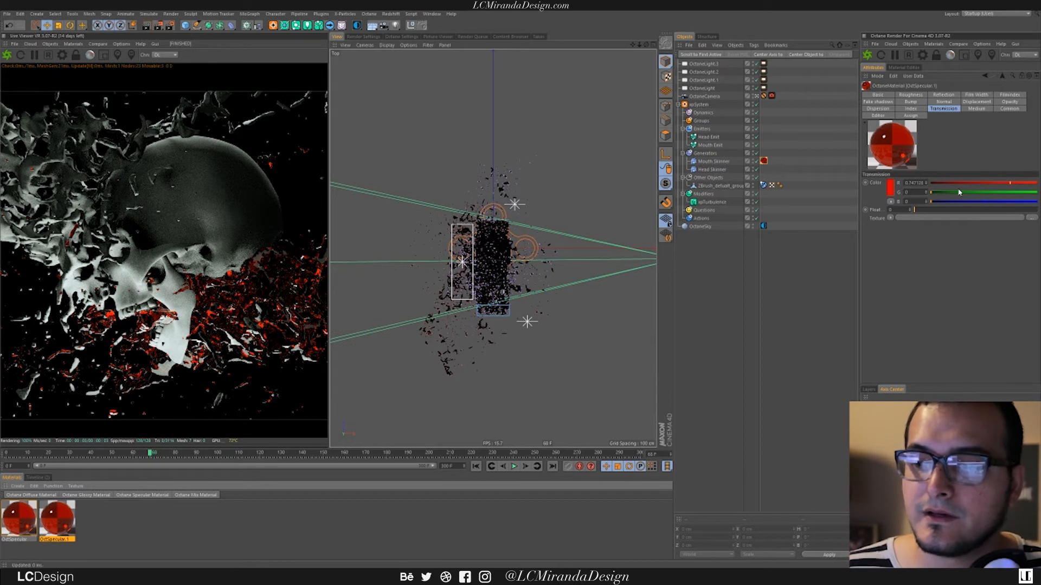
pyautogui.click(890, 188)
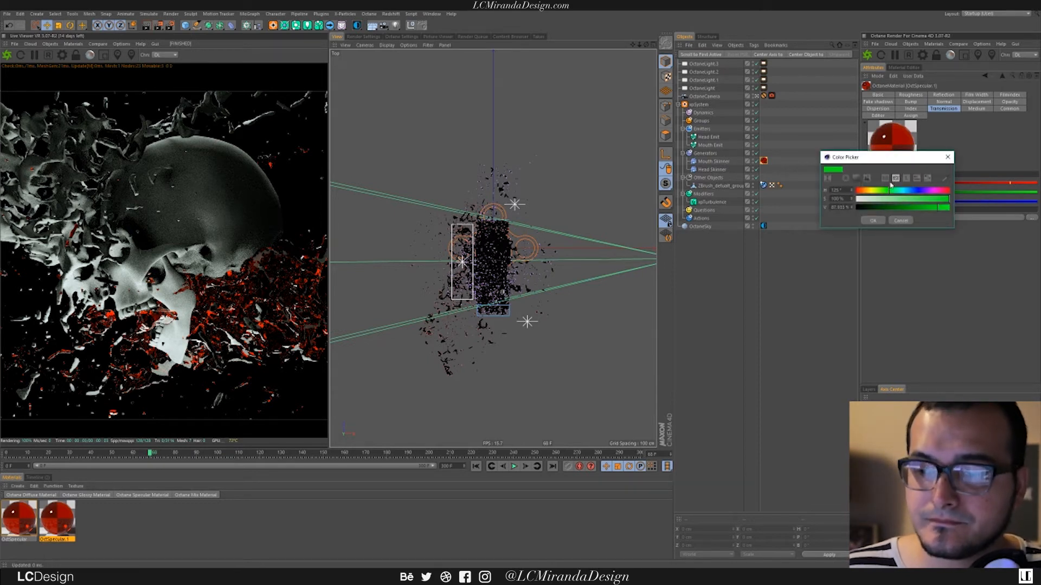
pyautogui.moveTo(915, 188); pyautogui.dragTo(927, 192)
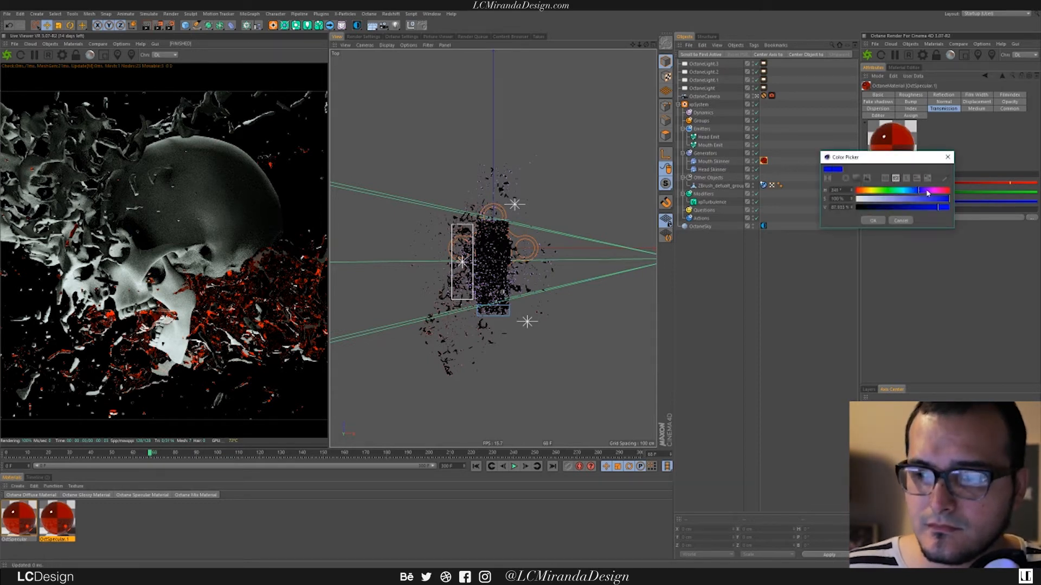
pyautogui.click(880, 224)
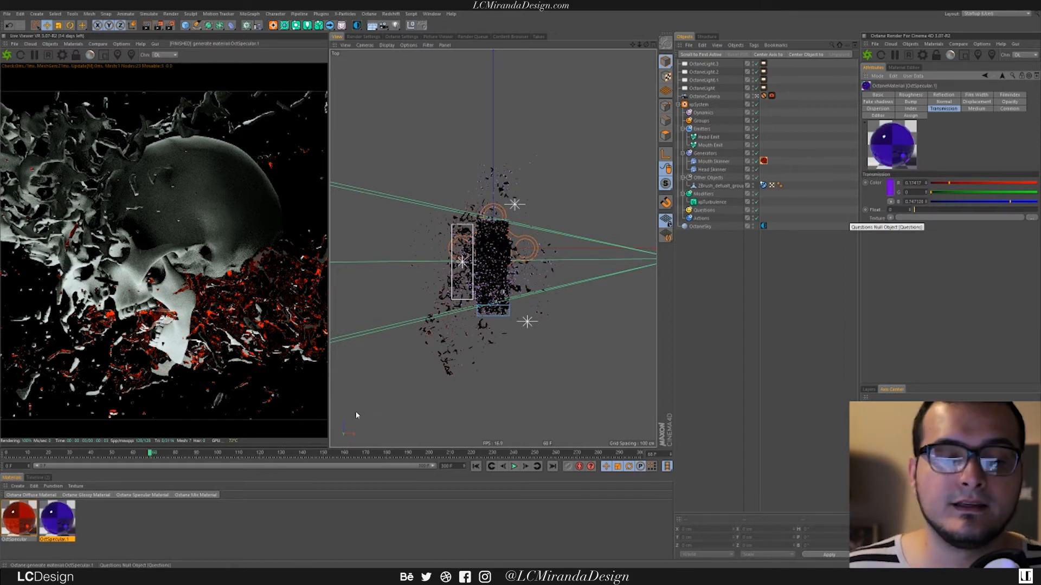
pyautogui.moveTo(720, 175); pyautogui.dragTo(720, 171)
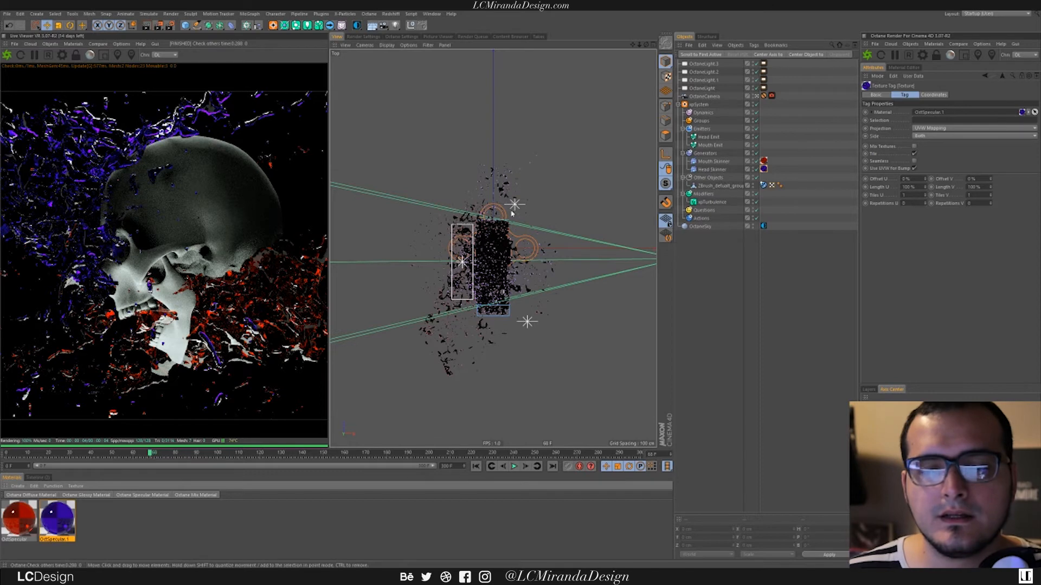
# Step: Duplicate OctaneLight.3 to about X -162 cm, Z -103 cm and rotate the copy to a heading of -270°
pyautogui.click(712, 65)
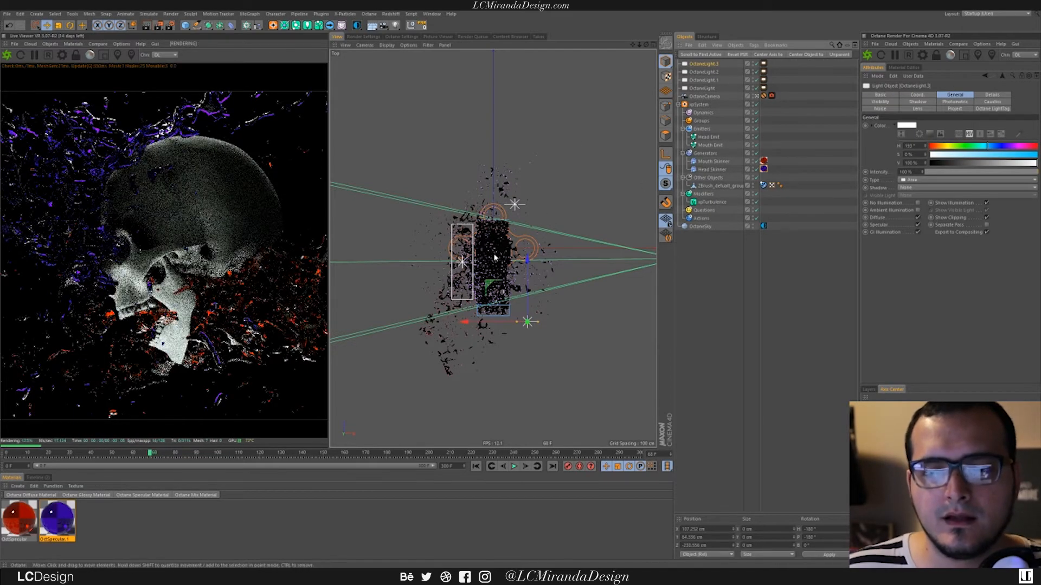
pyautogui.moveTo(470, 324); pyautogui.dragTo(371, 320)
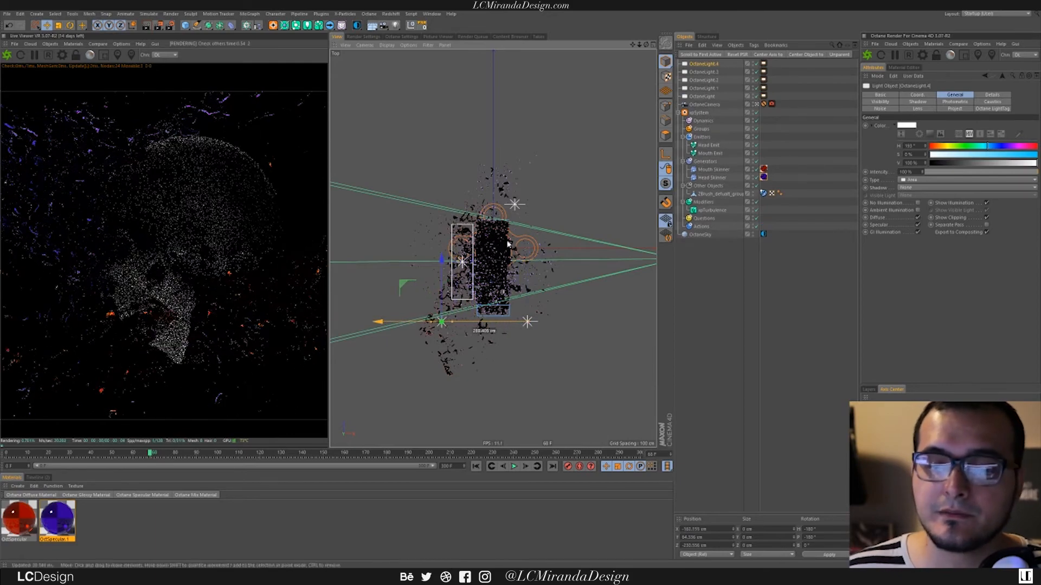
pyautogui.moveTo(441, 260); pyautogui.dragTo(450, 231)
pyautogui.press('r')
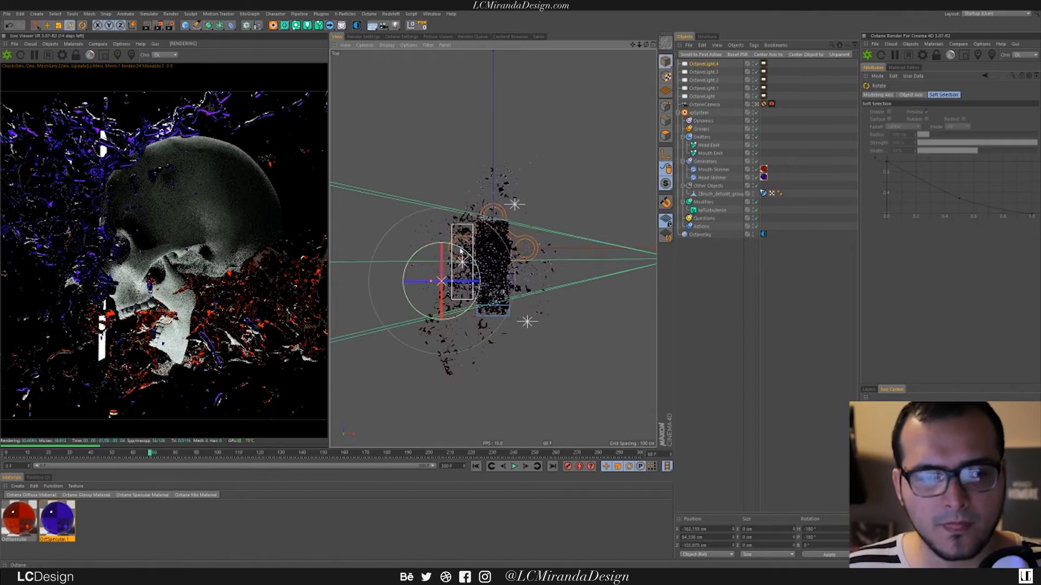
pyautogui.moveTo(460, 254); pyautogui.dragTo(464, 309)
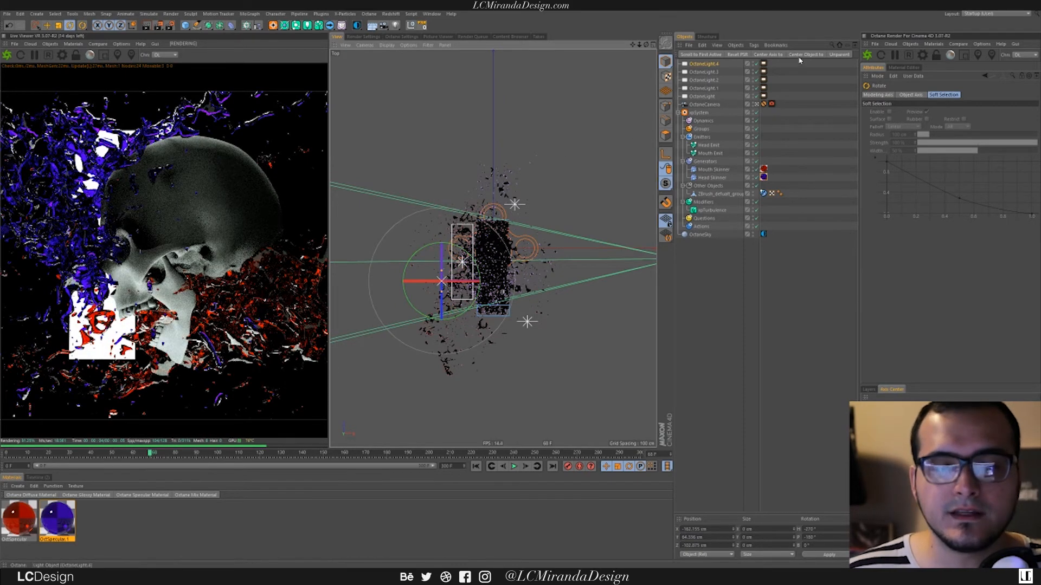
# Step: Disable camera visibility on the Octane light tags of all five lights
pyautogui.click(764, 63)
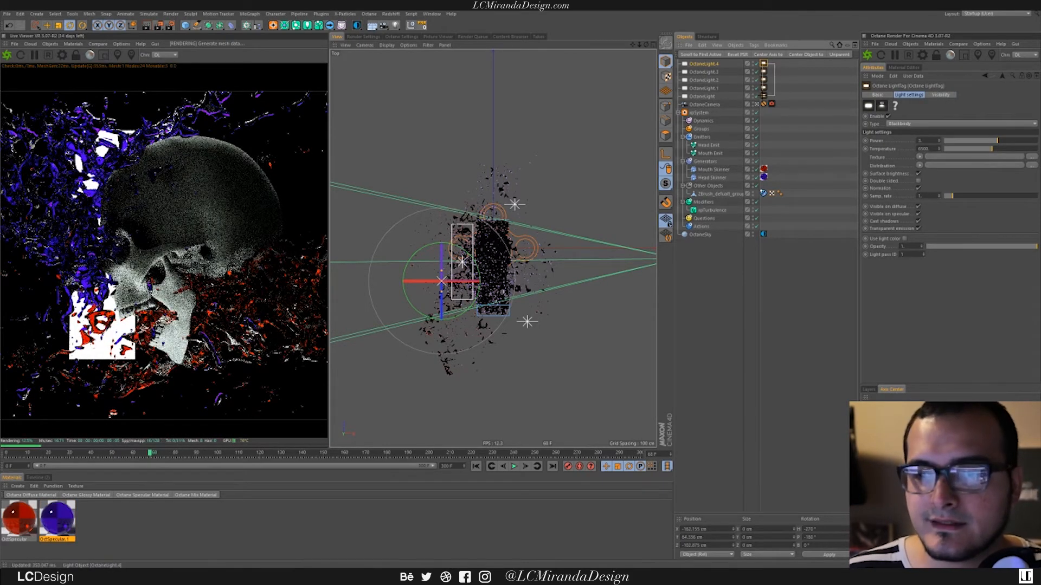
pyautogui.keyDown('shift'); pyautogui.click(764, 96); pyautogui.keyUp('shift')
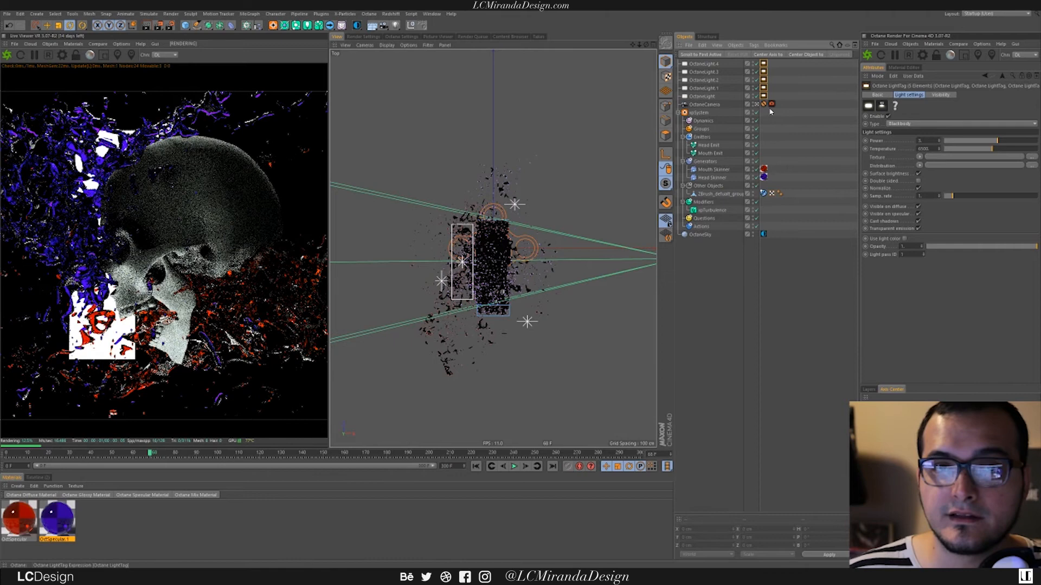
pyautogui.click(941, 95)
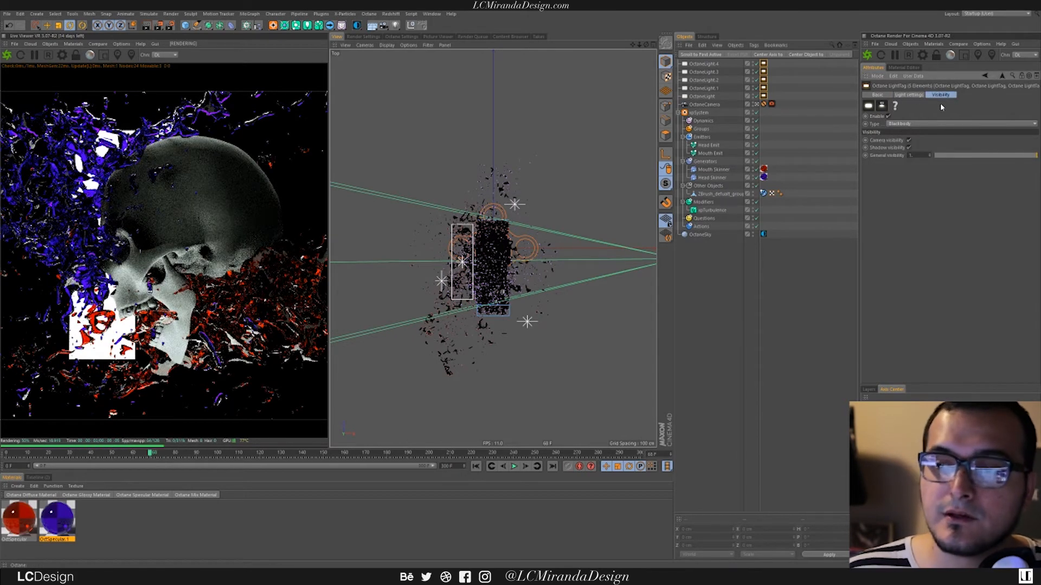
pyautogui.click(909, 141)
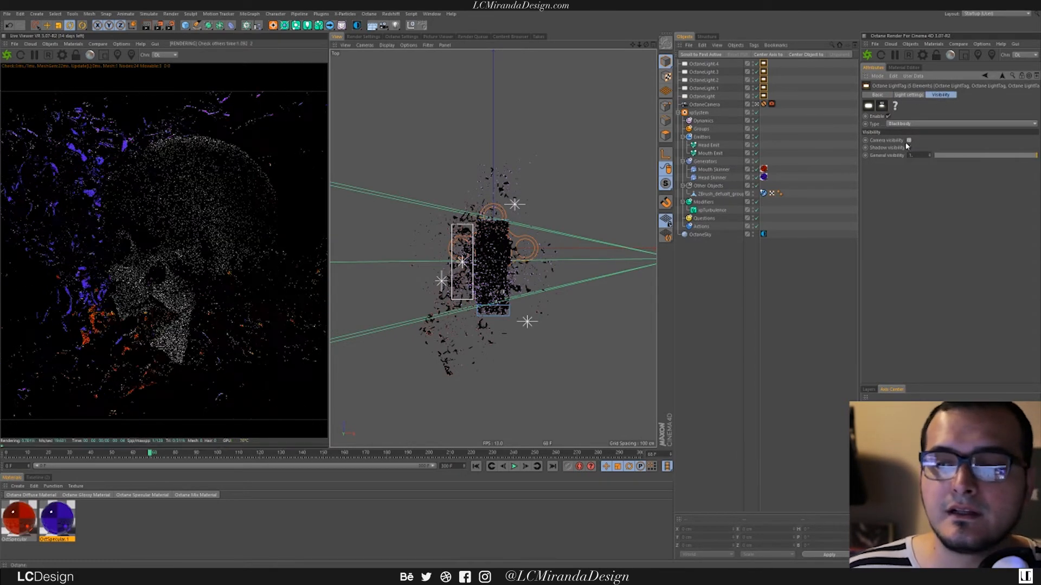
pyautogui.click(818, 167)
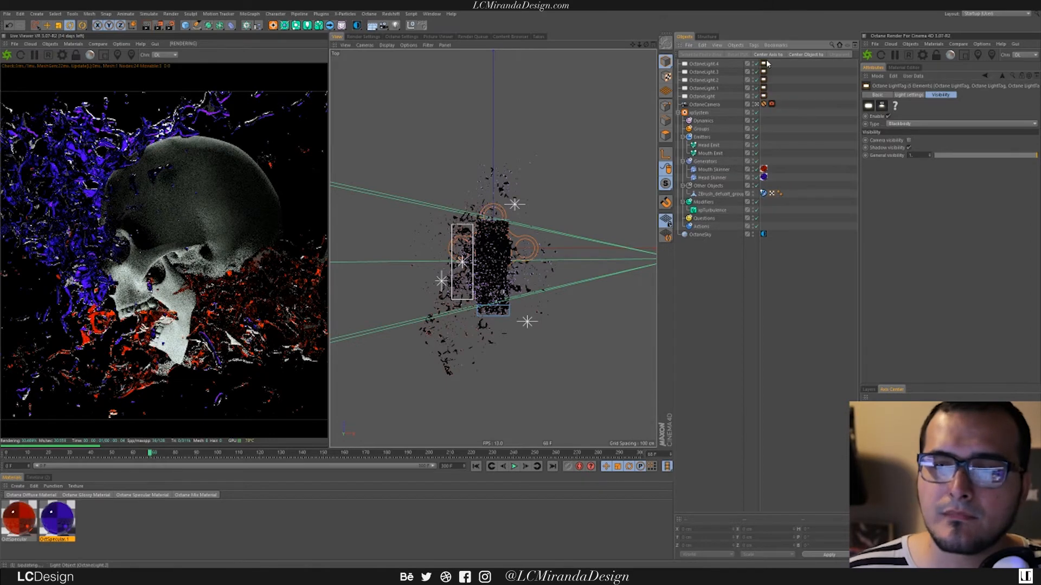
# Step: Rename the newly copied light OctaneLight.4 as Liquid Glow
pyautogui.click(701, 96)
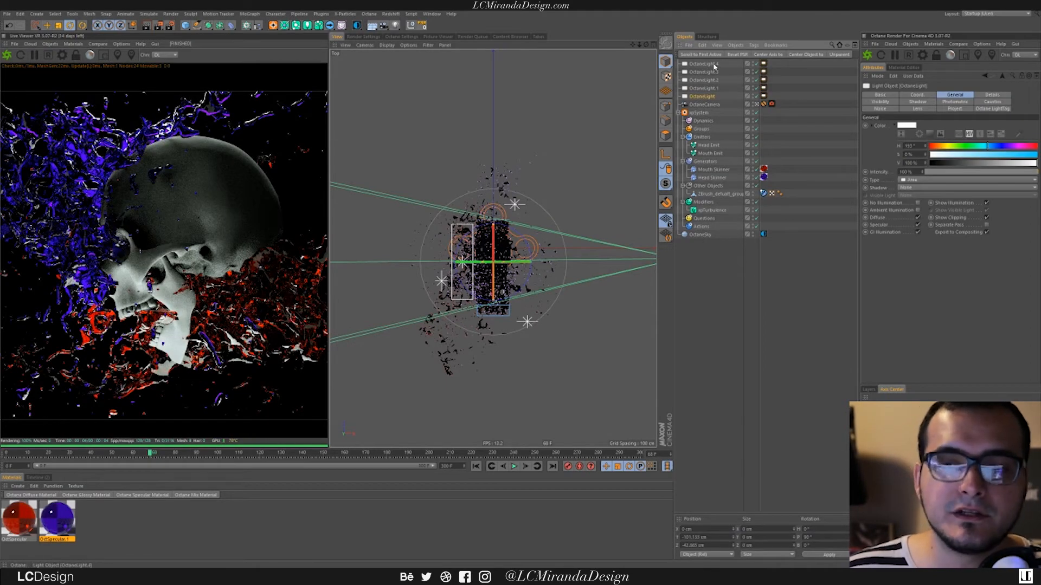
pyautogui.doubleClick(707, 64)
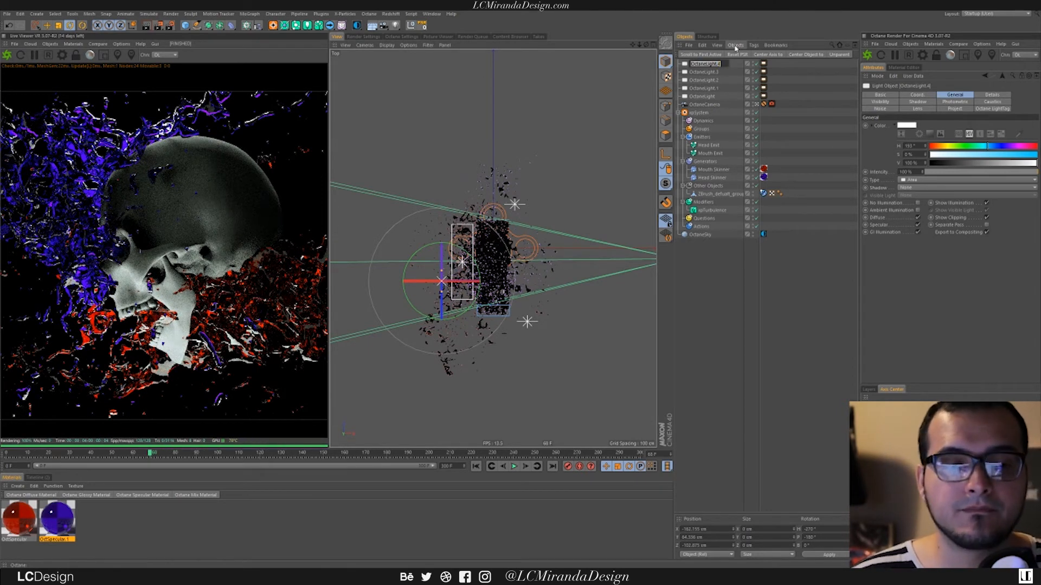
pyautogui.write('Front')
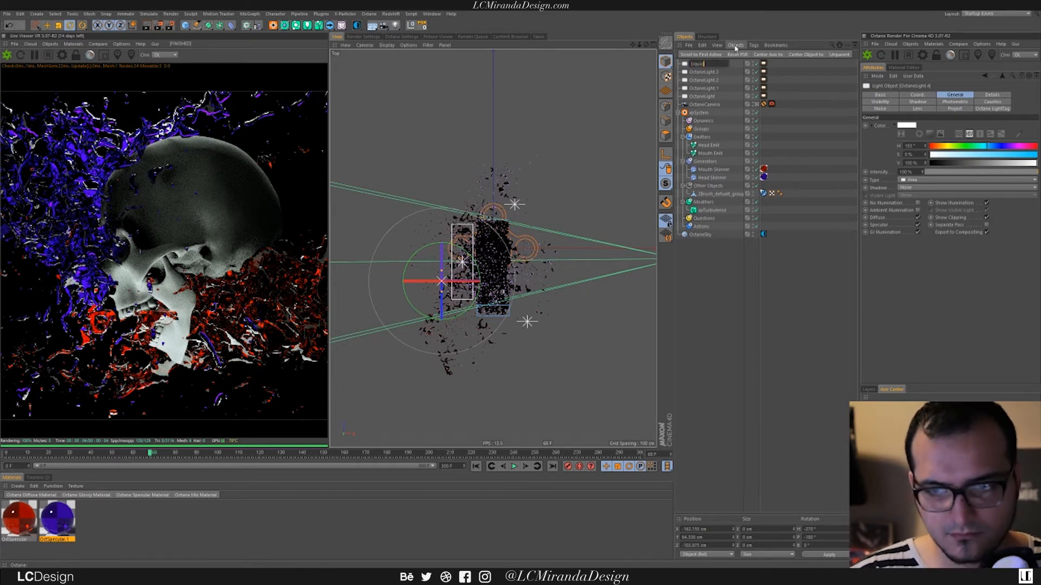
pyautogui.write('iquid Glow')
pyautogui.press('Return')
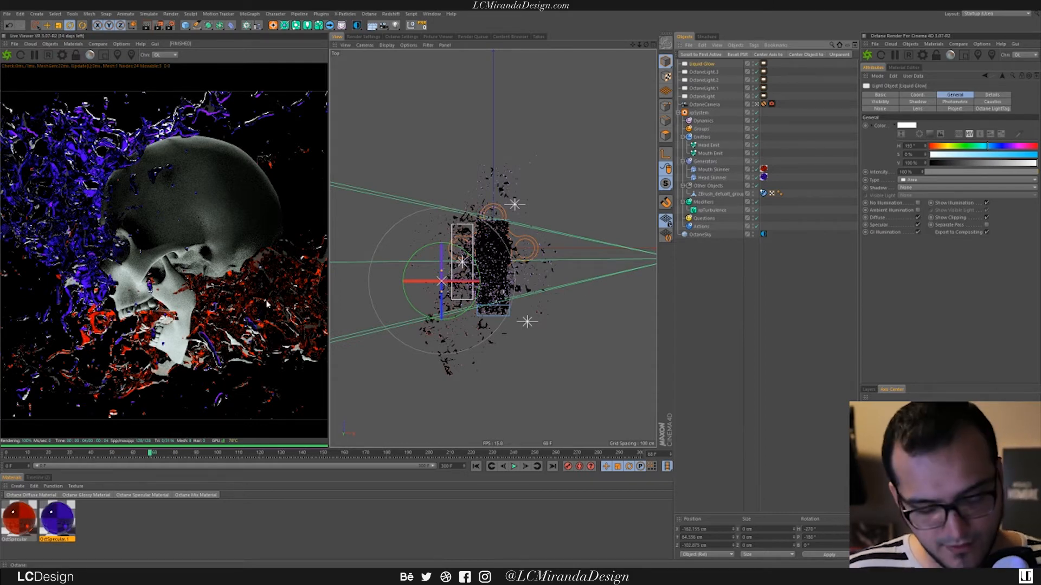
# Step: Shift the Liquid Glow light to about Z -95 cm and place a duplicate of it at about Z 71 cm
pyautogui.press('e')
pyautogui.moveTo(441, 218)
pyautogui.mouseDown()
pyautogui.moveTo(440, 237)
pyautogui.moveTo(443, 217)
pyautogui.mouseUp()
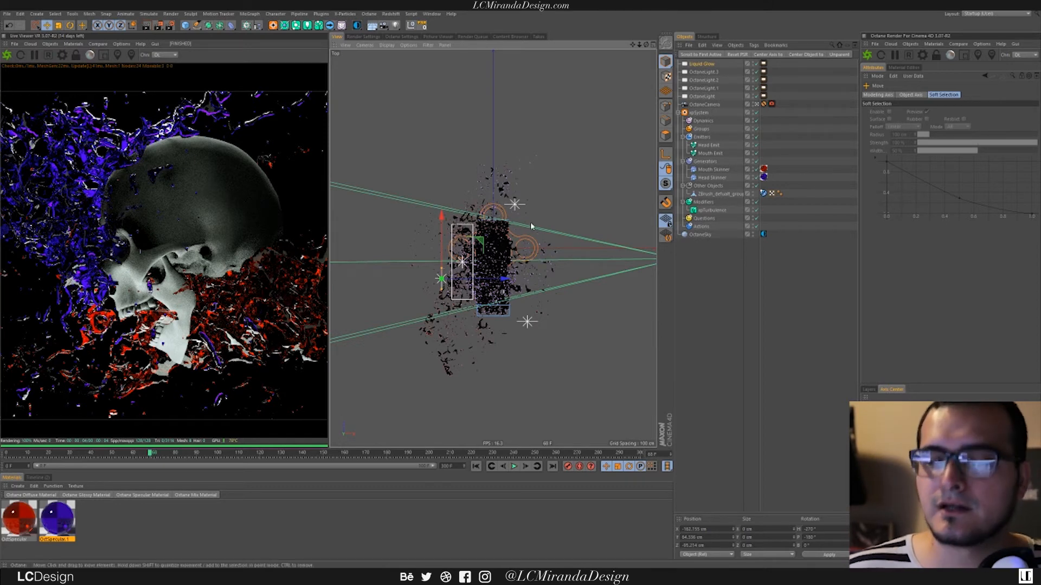
pyautogui.moveTo(442, 217); pyautogui.dragTo(456, 164)
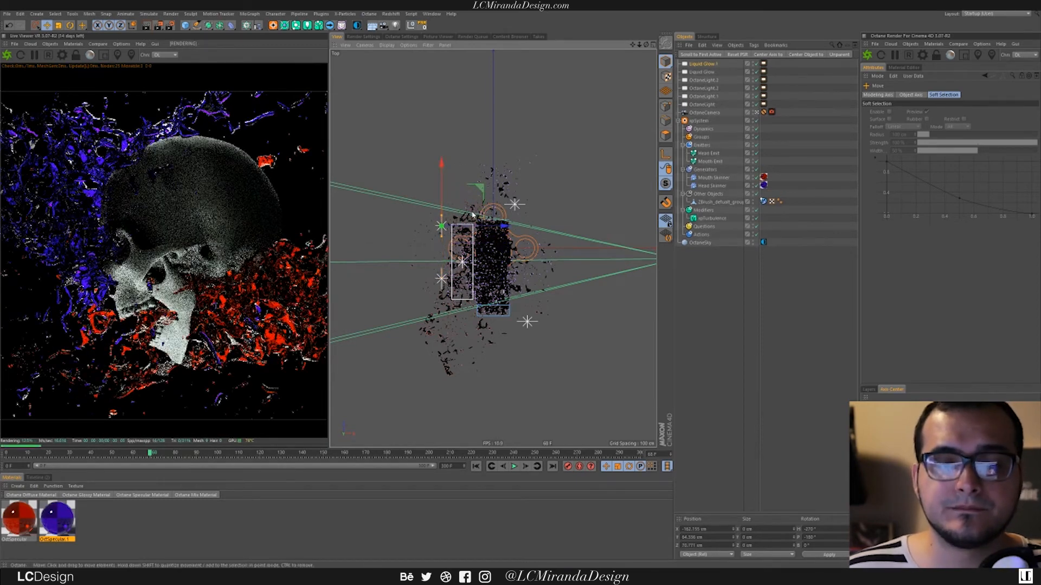
# Step: In the Right view, reposition the duplicated Liquid Glow light to about Y 2 cm and Z 18 cm
pyautogui.middleClick(472, 215)
pyautogui.middleClick(446, 342)
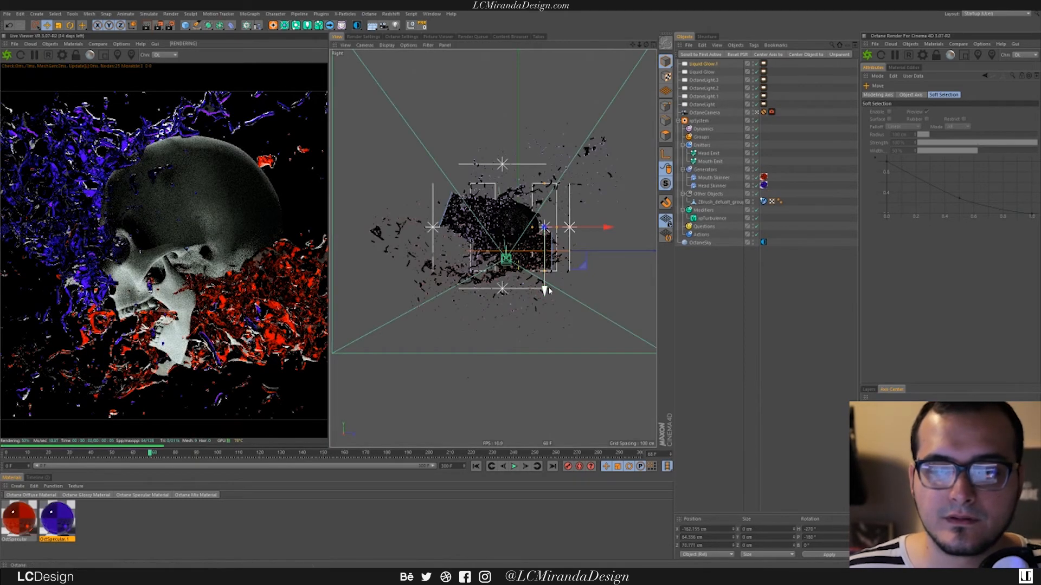
pyautogui.moveTo(544, 294); pyautogui.dragTo(543, 313)
pyautogui.moveTo(607, 247); pyautogui.dragTo(601, 247)
pyautogui.moveTo(538, 203); pyautogui.dragTo(538, 230)
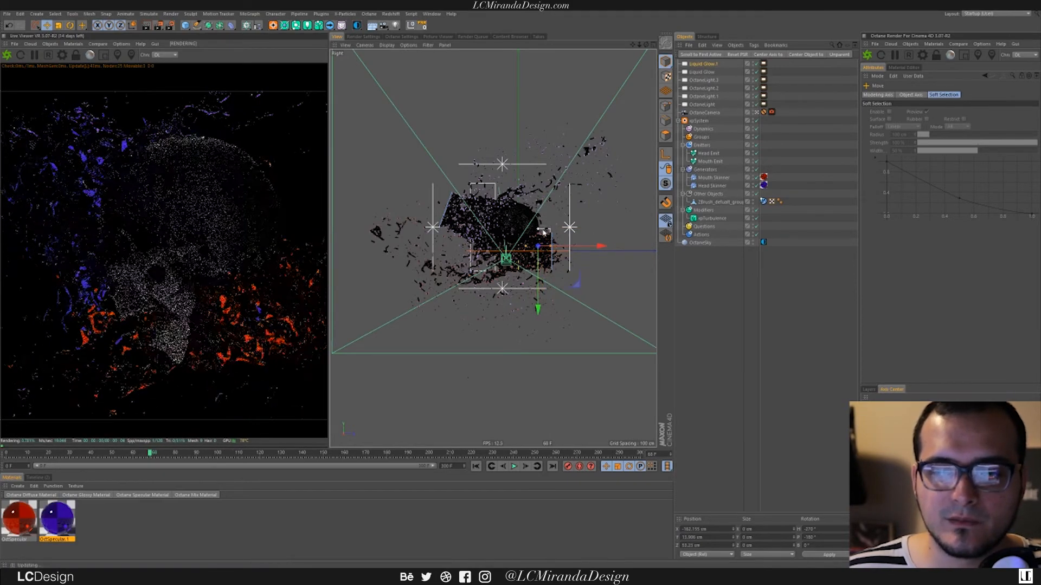
pyautogui.moveTo(566, 281); pyautogui.dragTo(573, 291)
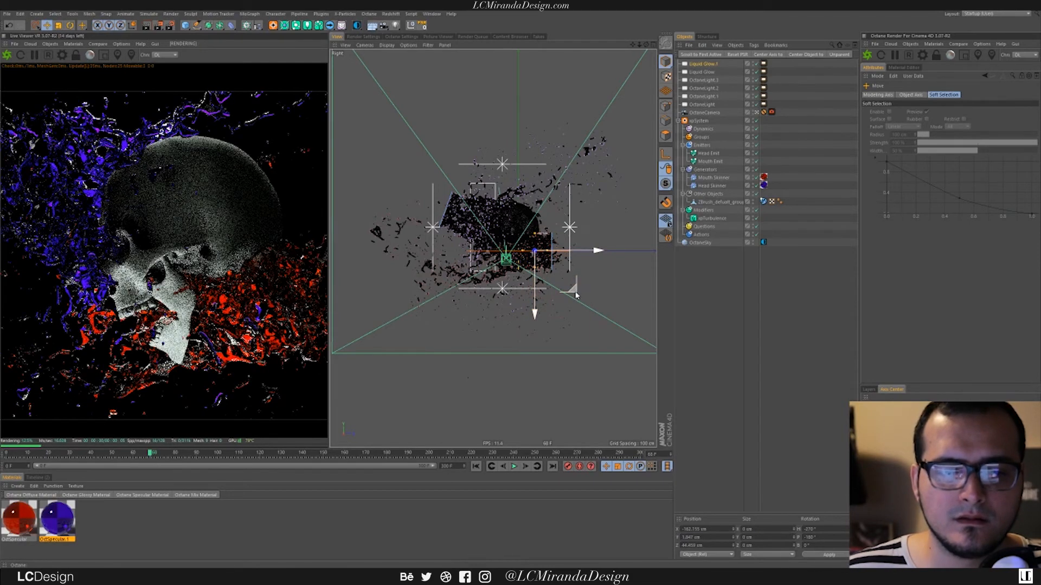
pyautogui.moveTo(596, 251); pyautogui.dragTo(578, 257)
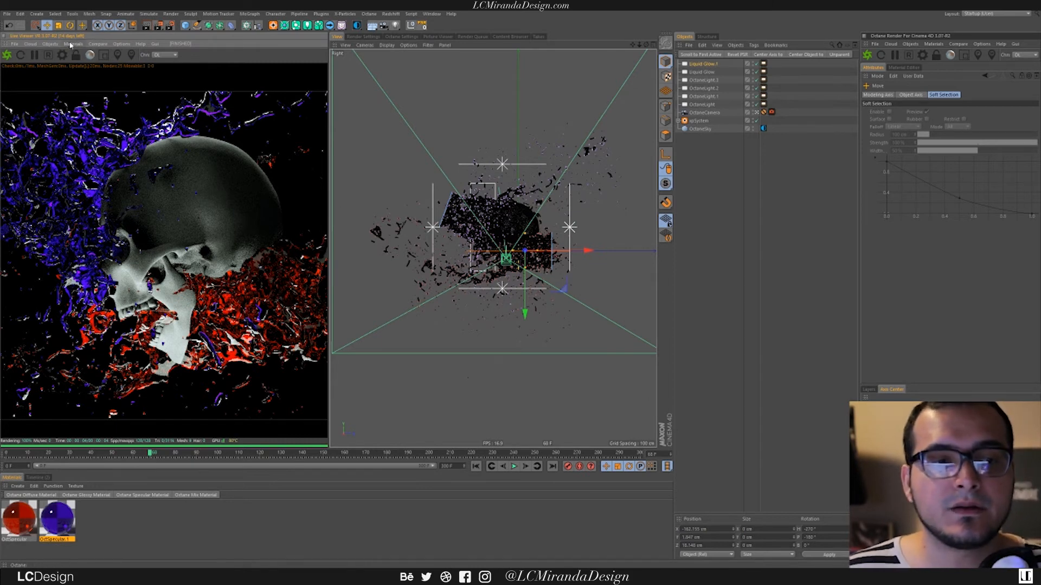
# Step: Open the Octane LiveDB library at the Misc category of Materials and move its window clear of the render preview
pyautogui.click(72, 44)
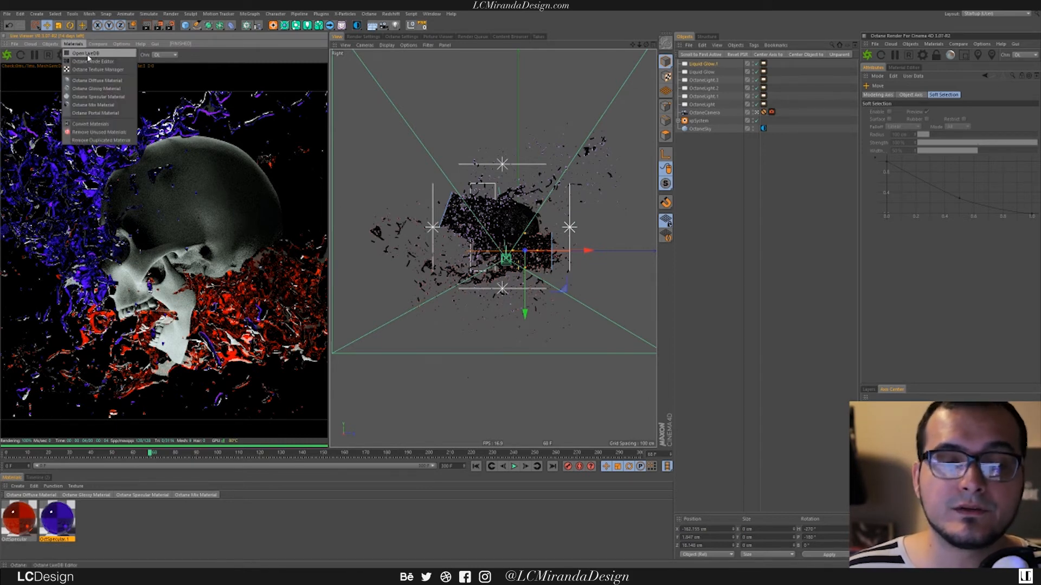
pyautogui.click(98, 55)
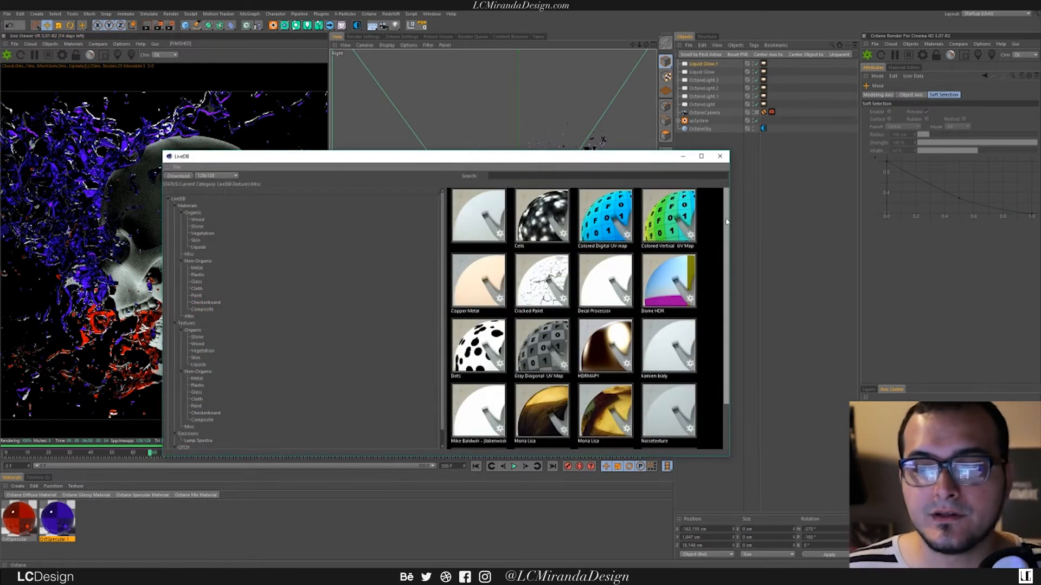
pyautogui.moveTo(726, 217); pyautogui.dragTo(717, 209)
pyautogui.click(190, 255)
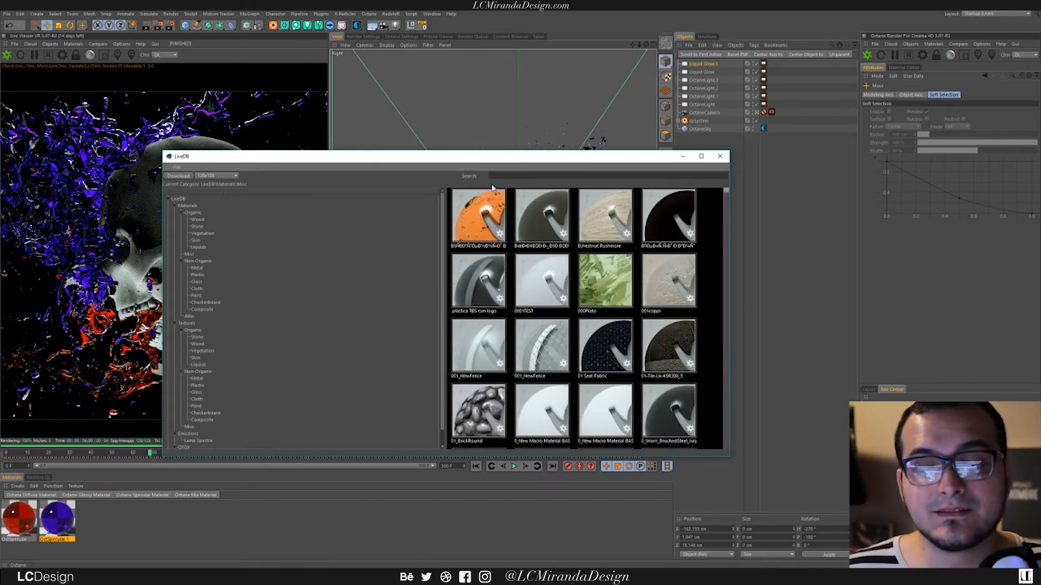
pyautogui.moveTo(564, 157); pyautogui.dragTo(715, 184)
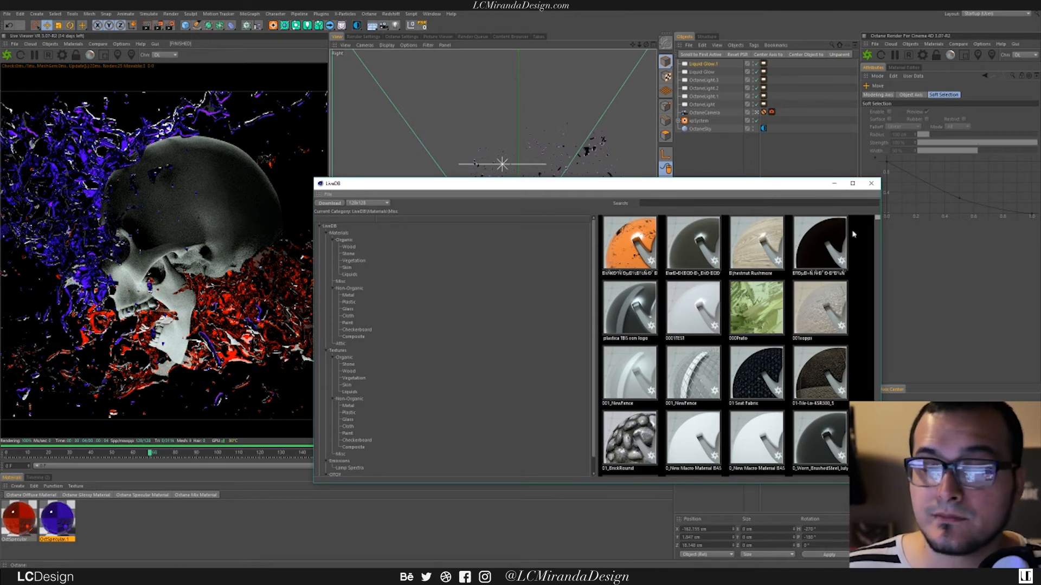
# Step: Download the Airline Plastic Fabric material and a brushed steel material from LiveDB, and close the library
pyautogui.moveTo(877, 218)
pyautogui.mouseDown()
pyautogui.moveTo(875, 244)
pyautogui.moveTo(873, 230)
pyautogui.mouseUp()
pyautogui.click(760, 328)
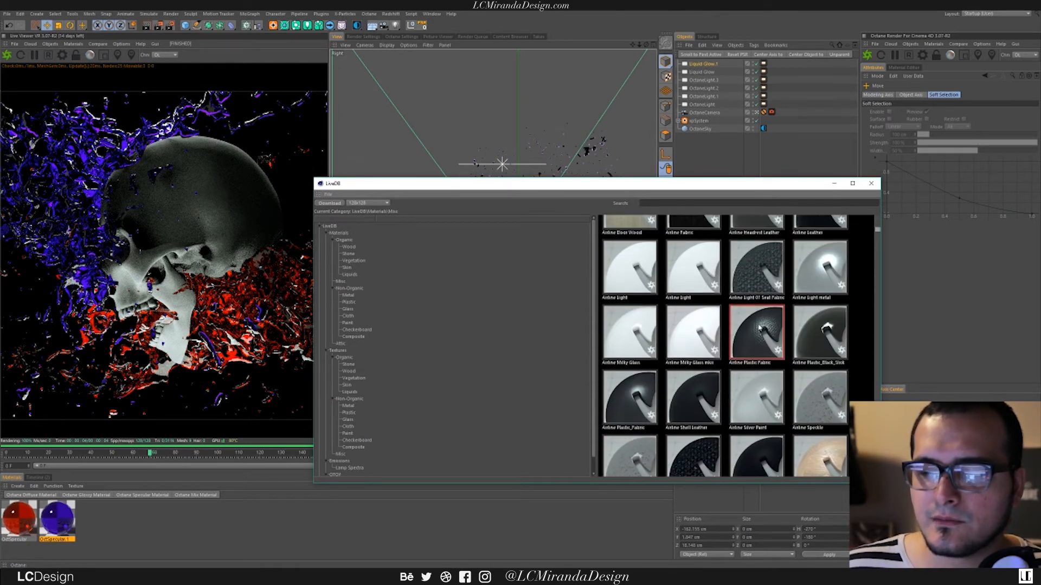
pyautogui.click(339, 203)
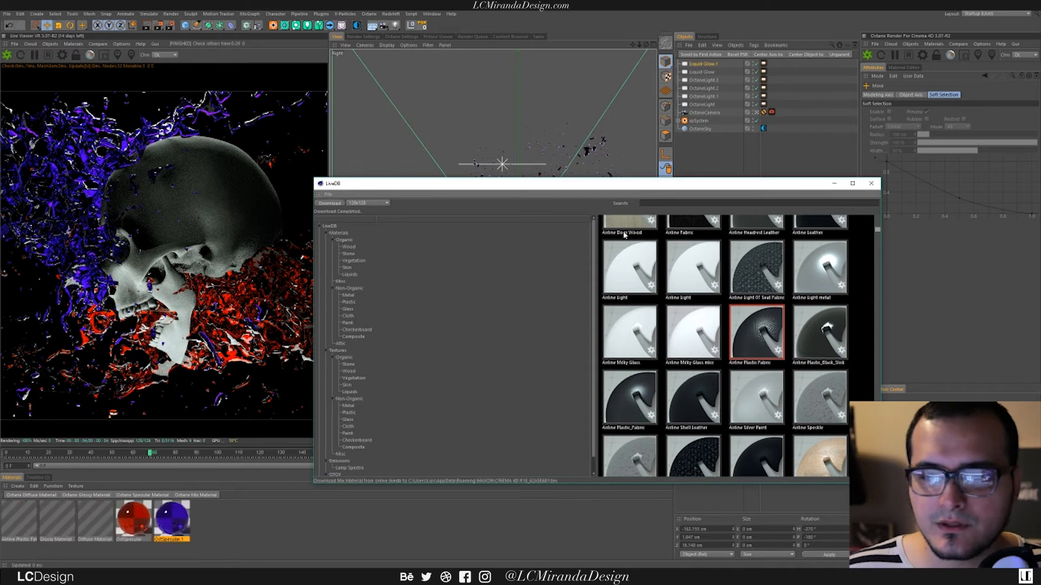
pyautogui.moveTo(877, 230); pyautogui.dragTo(870, 267)
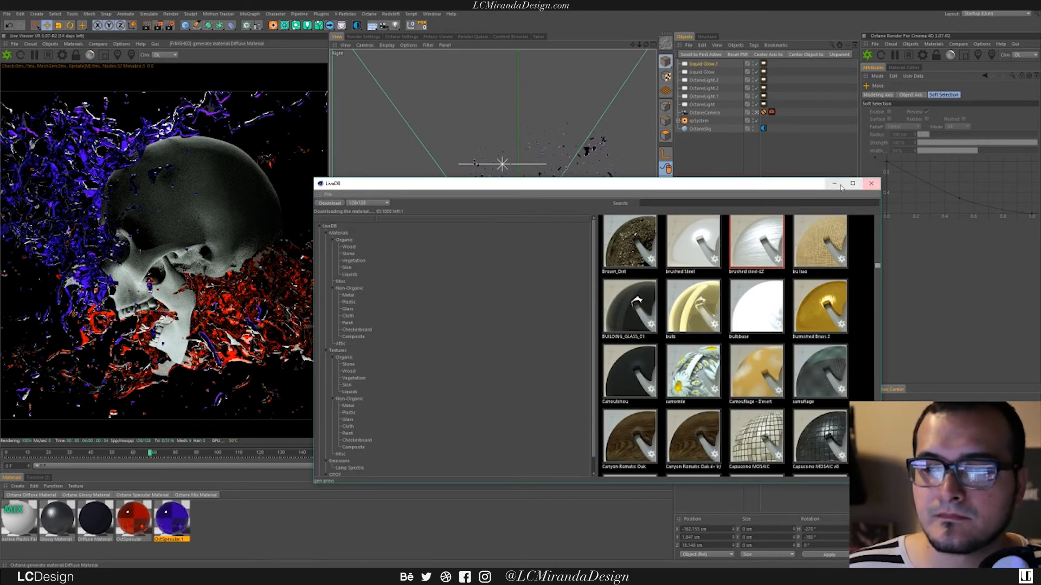
pyautogui.click(870, 183)
# Step: Apply the Airline Plastic Fabric material to the skull mesh, and replace it with the brushed steel material
pyautogui.click(58, 529)
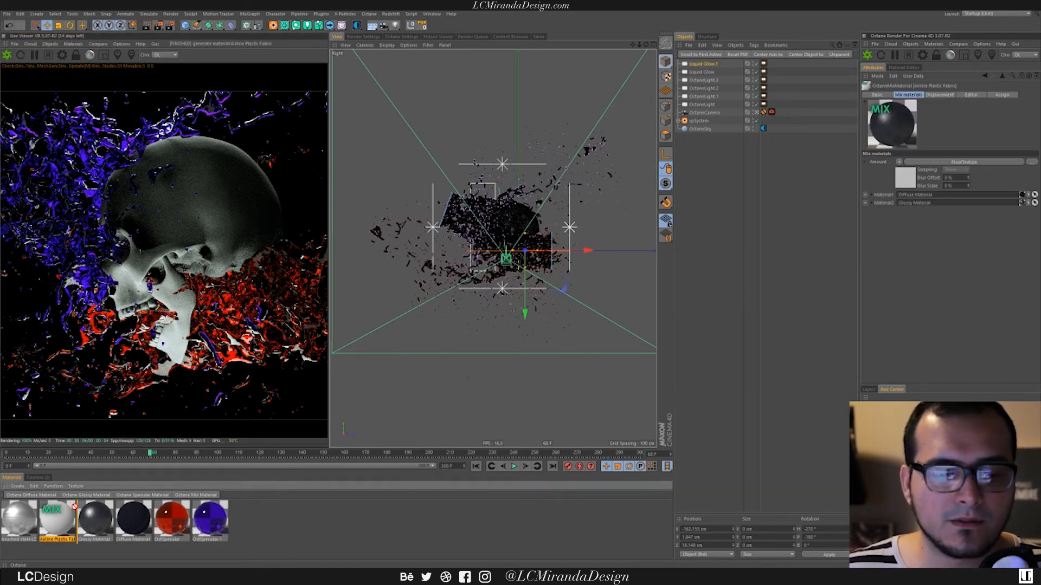
pyautogui.click(679, 120)
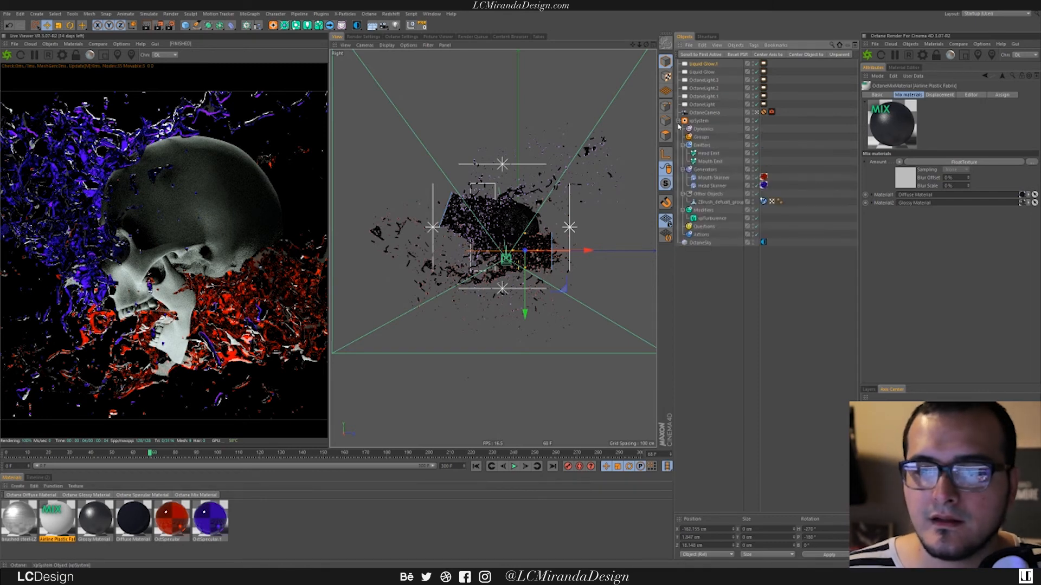
pyautogui.moveTo(61, 529); pyautogui.dragTo(715, 202)
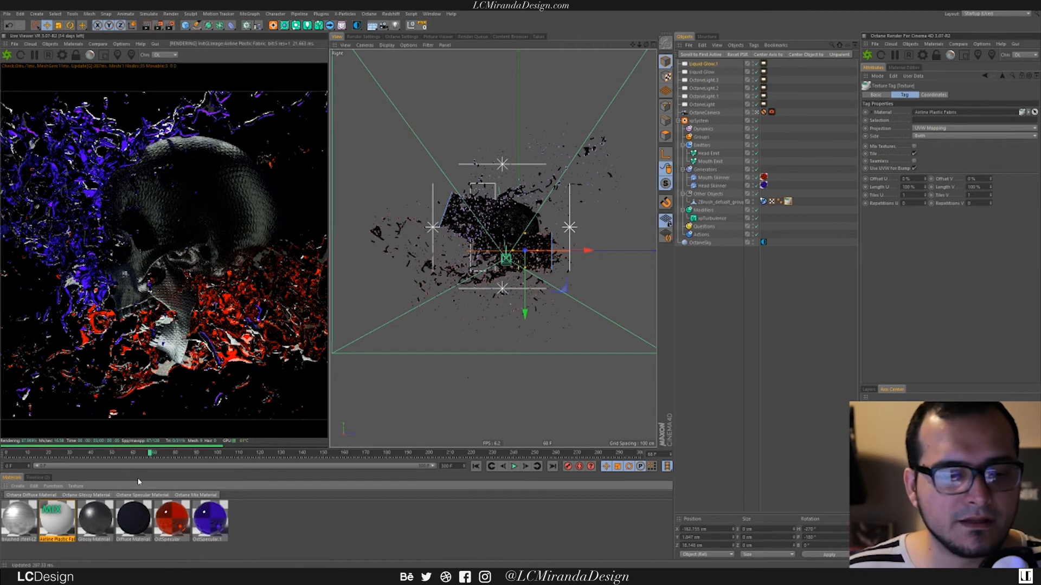
pyautogui.moveTo(26, 517); pyautogui.dragTo(706, 270)
pyautogui.moveTo(764, 203); pyautogui.dragTo(765, 202)
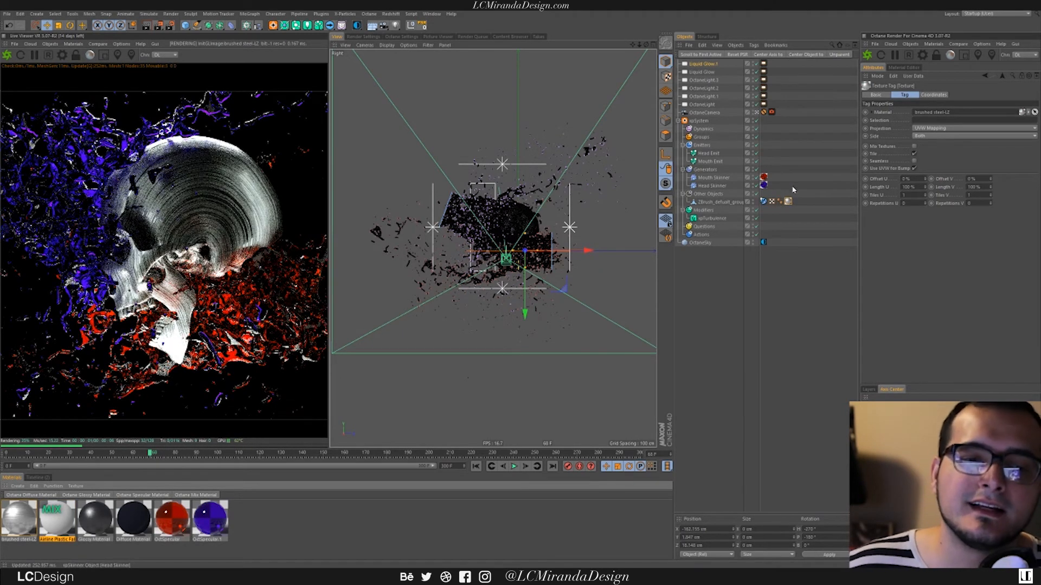
# Step: Examine the brushed steel grain on the skull up close outside the camera, and return to the Octane camera view
pyautogui.middleClick(419, 156)
pyautogui.middleClick(418, 156)
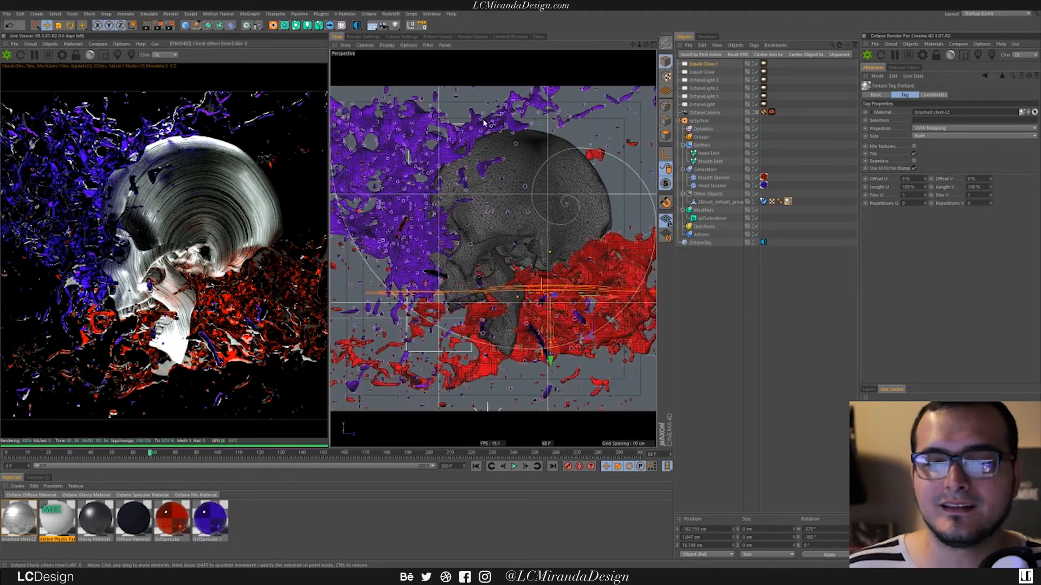
pyautogui.click(757, 113)
pyautogui.scroll(-3, 439, 233)
pyautogui.moveTo(447, 238)
pyautogui.keyDown('alt'); pyautogui.mouseDown()
pyautogui.moveTo(520, 243)
pyautogui.moveTo(444, 236)
pyautogui.mouseUp(); pyautogui.keyUp('alt')
pyautogui.keyDown('alt'); pyautogui.moveTo(437, 233); pyautogui.dragTo(490, 228, button='right'); pyautogui.keyUp('alt')
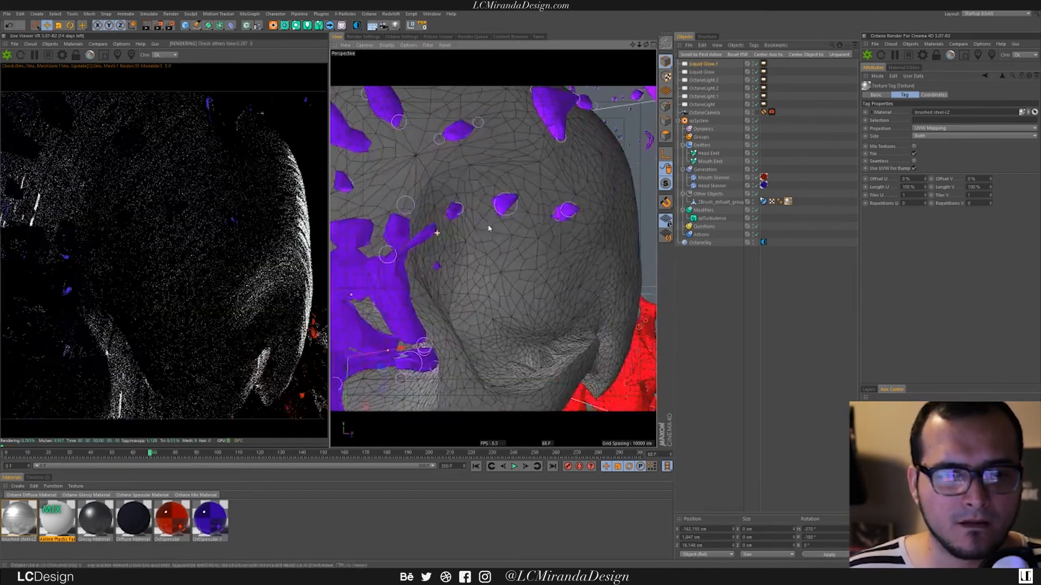
pyautogui.keyDown('alt'); pyautogui.moveTo(489, 222); pyautogui.dragTo(450, 211); pyautogui.keyUp('alt')
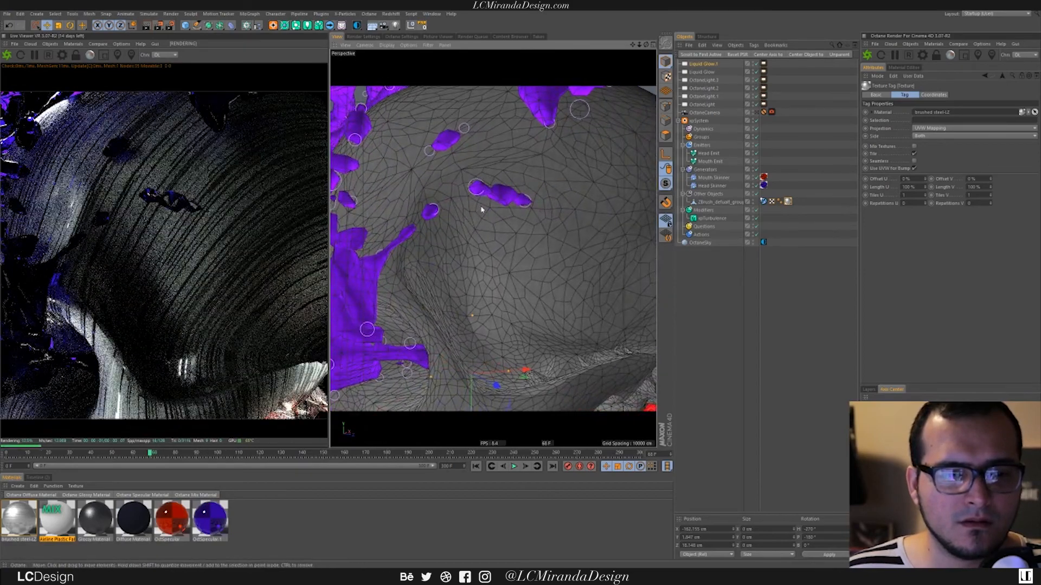
pyautogui.keyDown('alt'); pyautogui.moveTo(479, 205); pyautogui.dragTo(442, 224, button='right'); pyautogui.keyUp('alt')
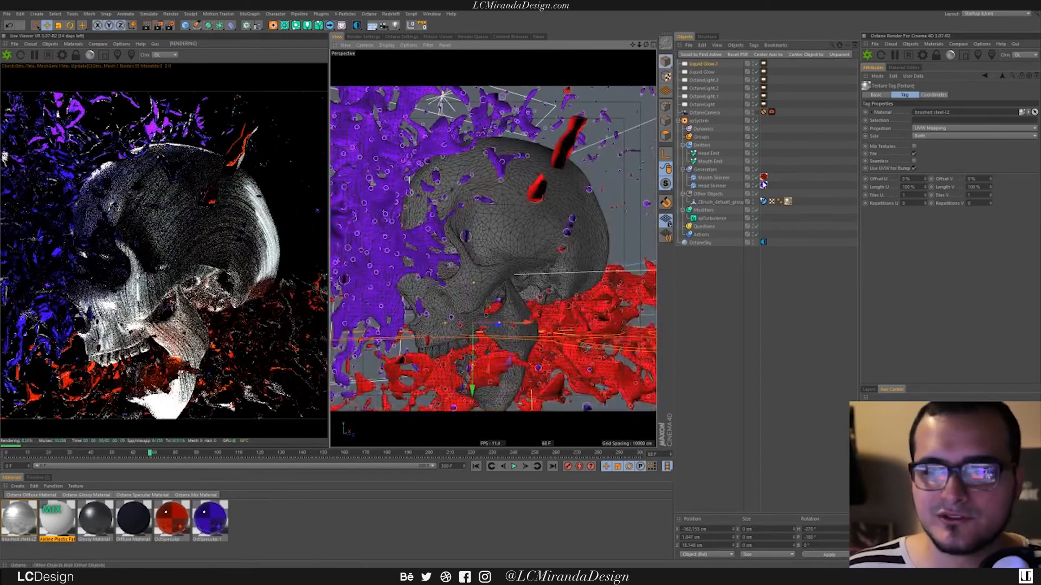
pyautogui.click(758, 113)
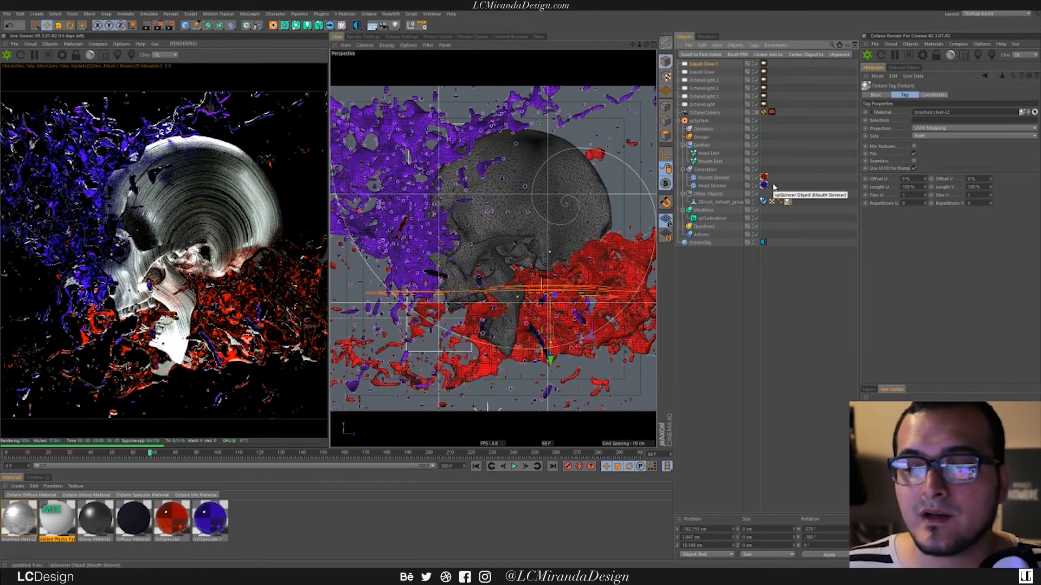
# Step: Set the tiling of the skull's brushed steel texture to 2 in both U and V
pyautogui.click(787, 201)
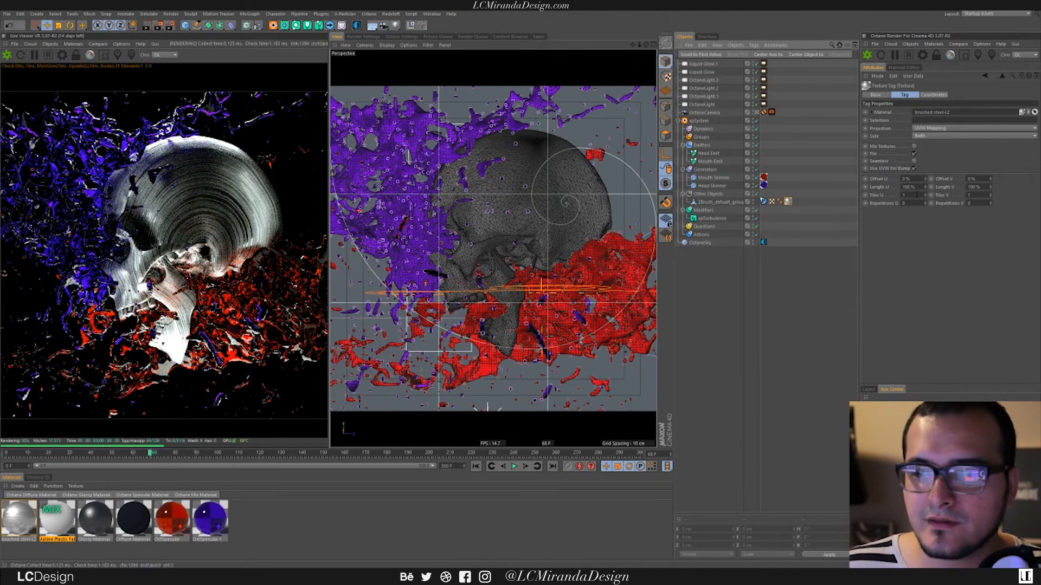
pyautogui.write('2')
pyautogui.press('Tab')
pyautogui.write('2')
pyautogui.press('Return')
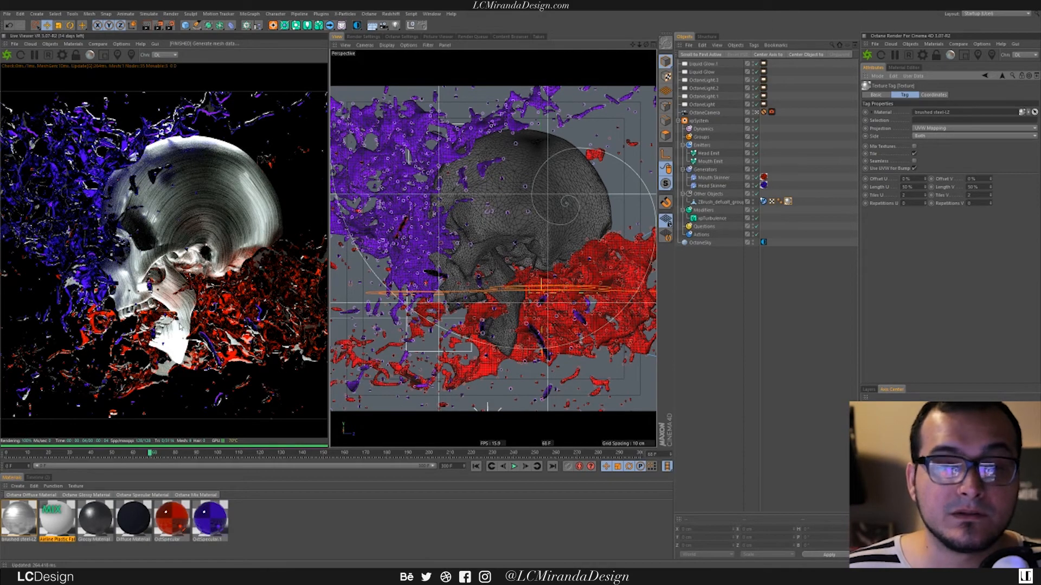
# Step: In the Top view, shift the original OctaneLight along X to about -49 cm
pyautogui.click(707, 106)
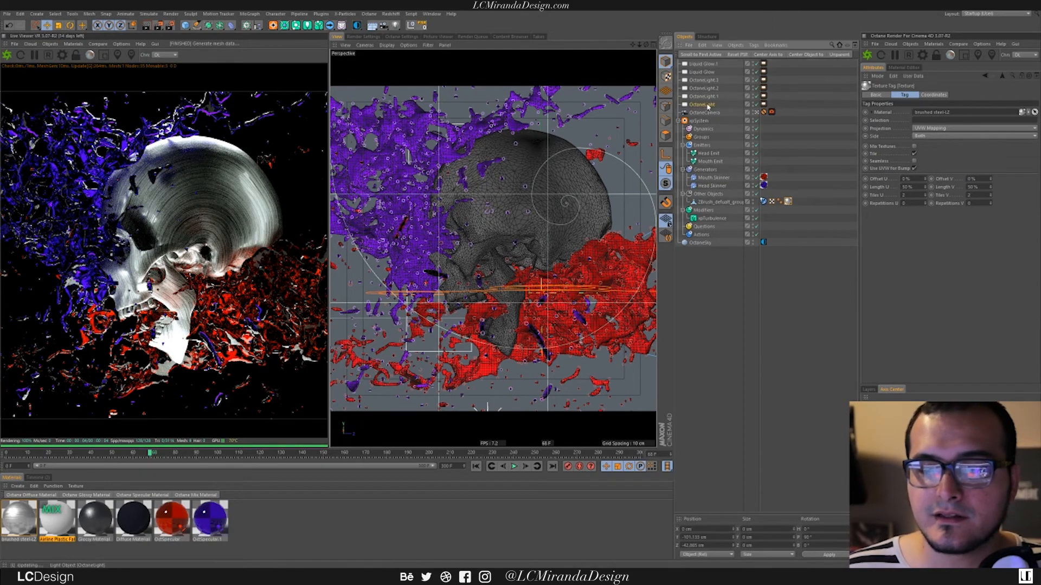
pyautogui.click(763, 105)
pyautogui.press('F2')
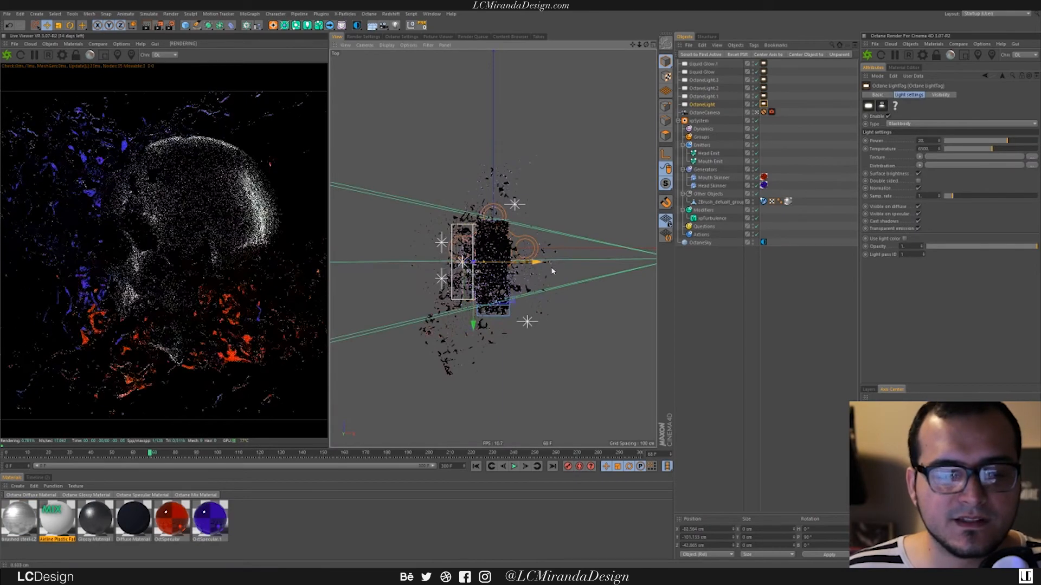
pyautogui.moveTo(568, 270); pyautogui.dragTo(546, 274)
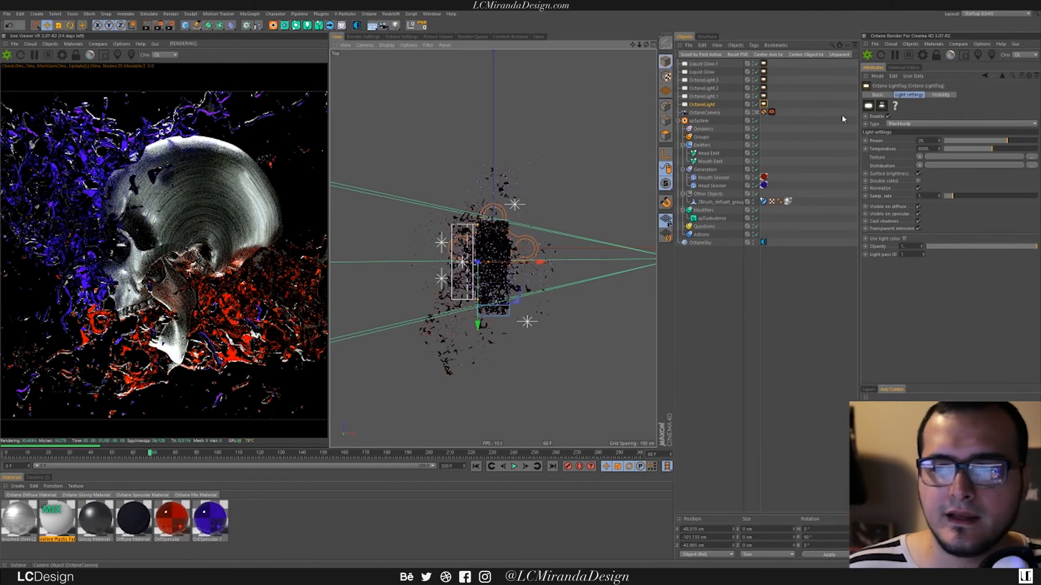
# Step: Set the original OctaneLight's power to 10 and reduce it further to 5
pyautogui.moveTo(934, 141); pyautogui.dragTo(759, 125)
pyautogui.write('10')
pyautogui.press('Return')
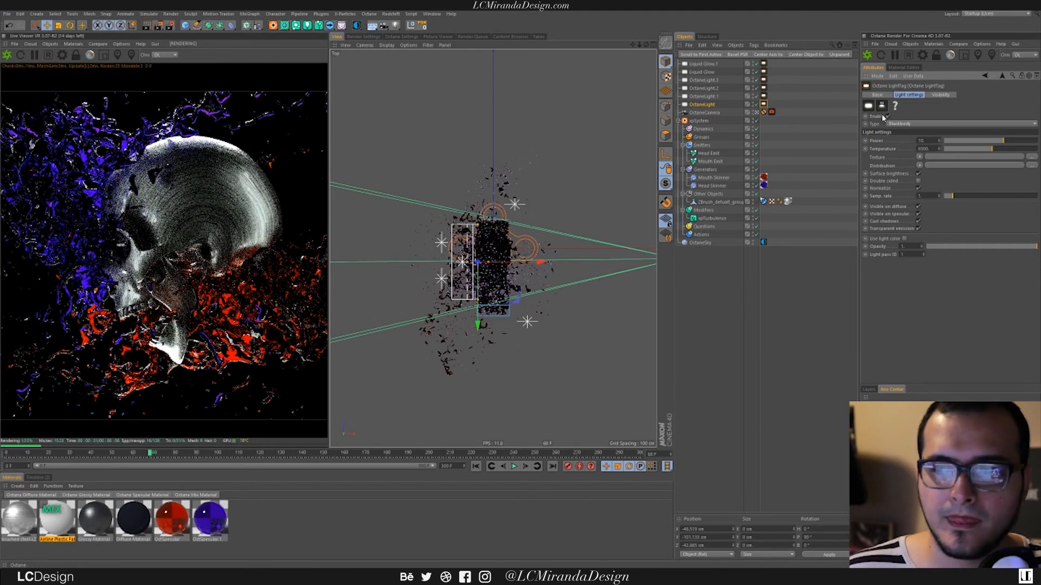
pyautogui.moveTo(932, 142); pyautogui.dragTo(615, 125)
pyautogui.write('5')
pyautogui.press('Return')
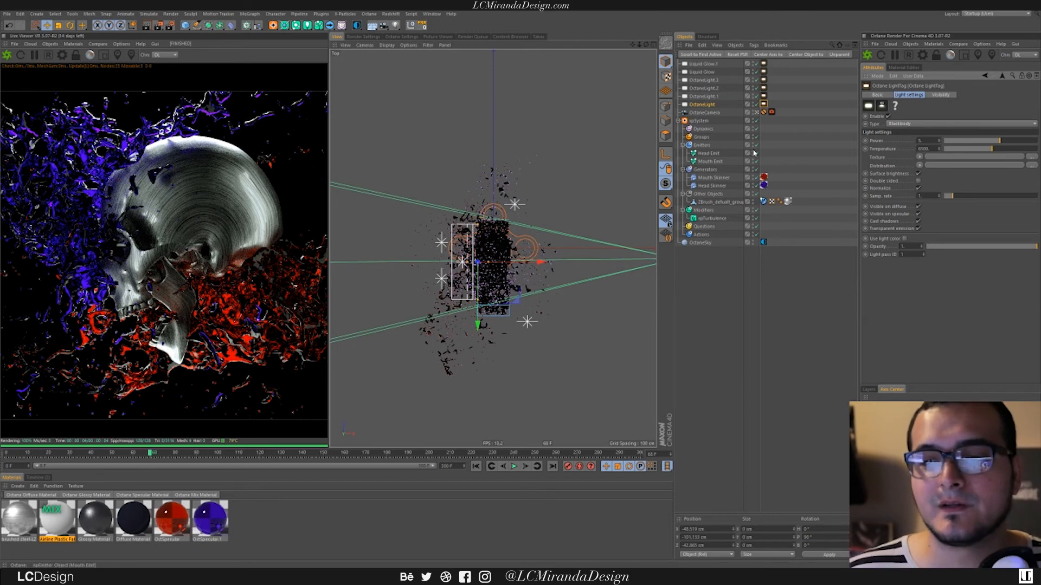
# Step: Lower the Octane camera's thin-lens f-stop to 0.5 and turn off its auto focus
pyautogui.click(772, 113)
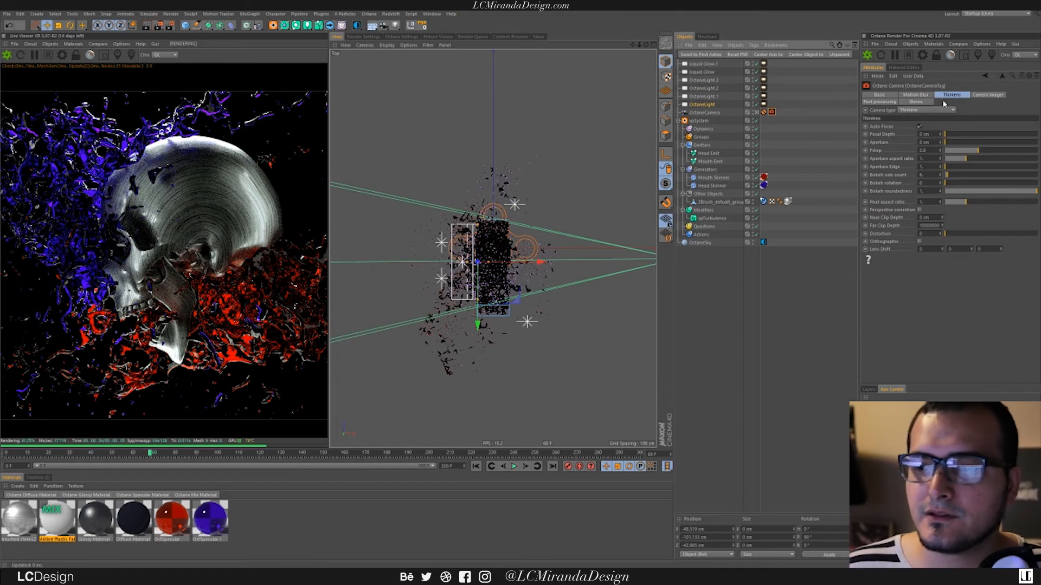
pyautogui.moveTo(976, 151); pyautogui.dragTo(933, 153)
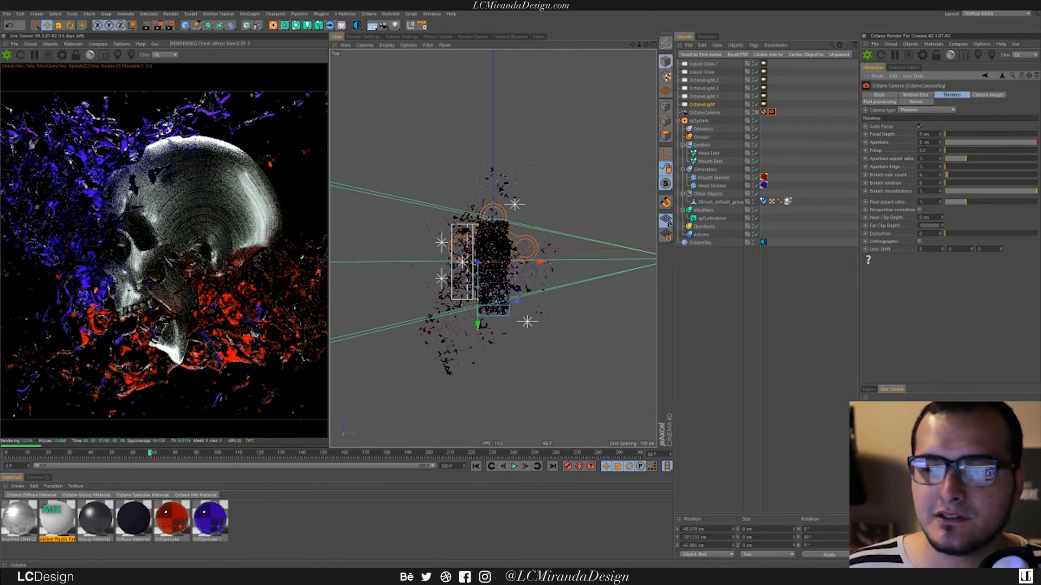
pyautogui.click(923, 142)
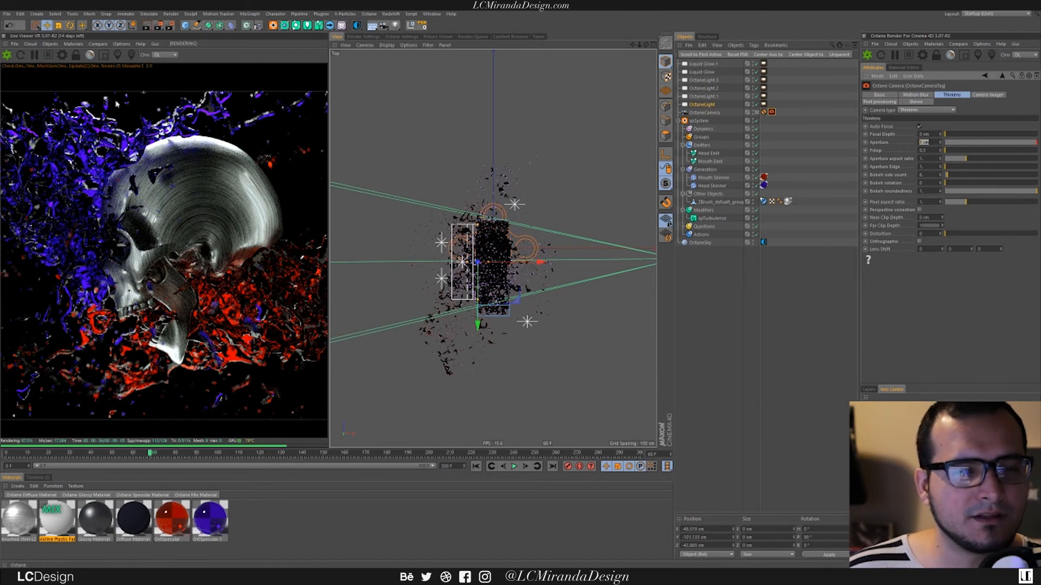
pyautogui.click(920, 126)
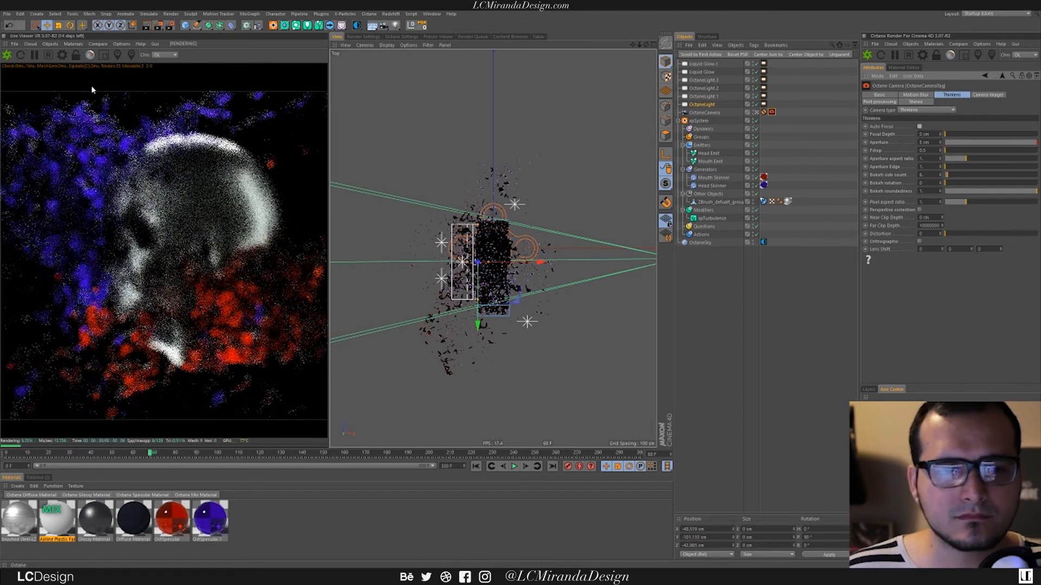
# Step: Use the focus picker to focus the render preview on the skull's cheekbone below the eye socket
pyautogui.click(119, 55)
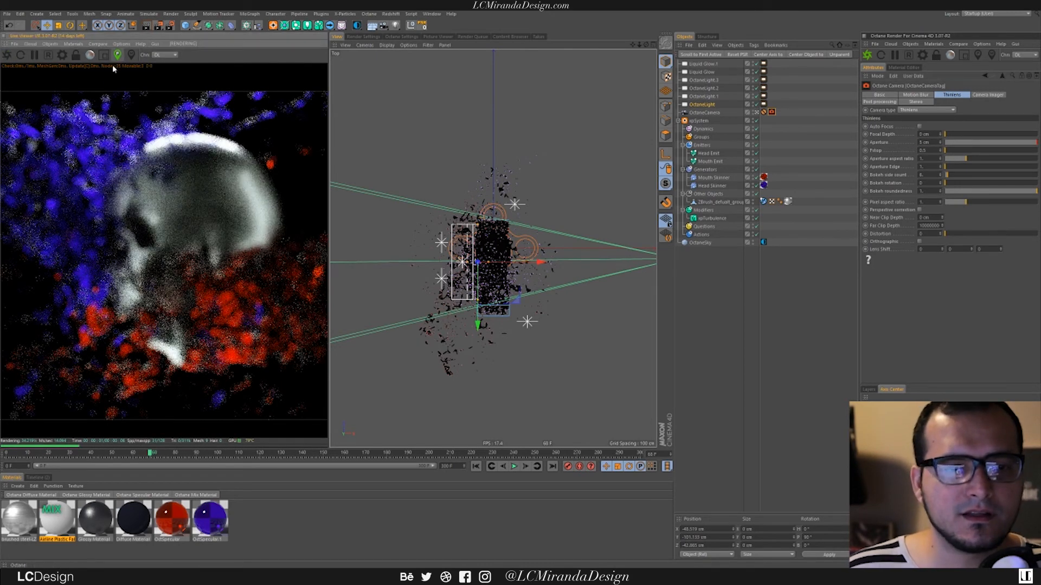
pyautogui.click(131, 264)
pyautogui.click(121, 265)
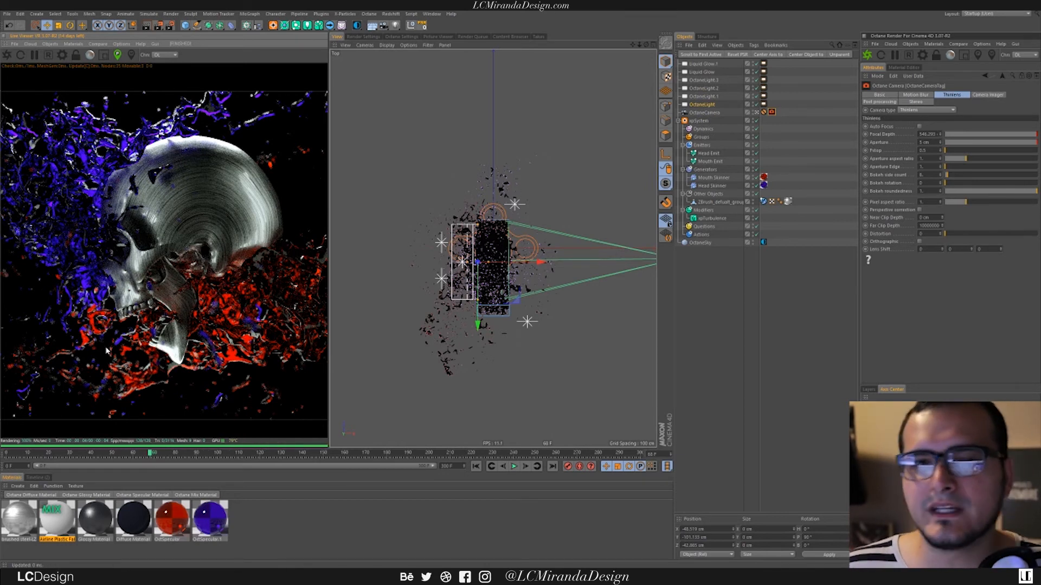
# Step: Raise the Octane camera's aperture to 10 cm and increase it further to 20 cm
pyautogui.moveTo(933, 143); pyautogui.dragTo(797, 165)
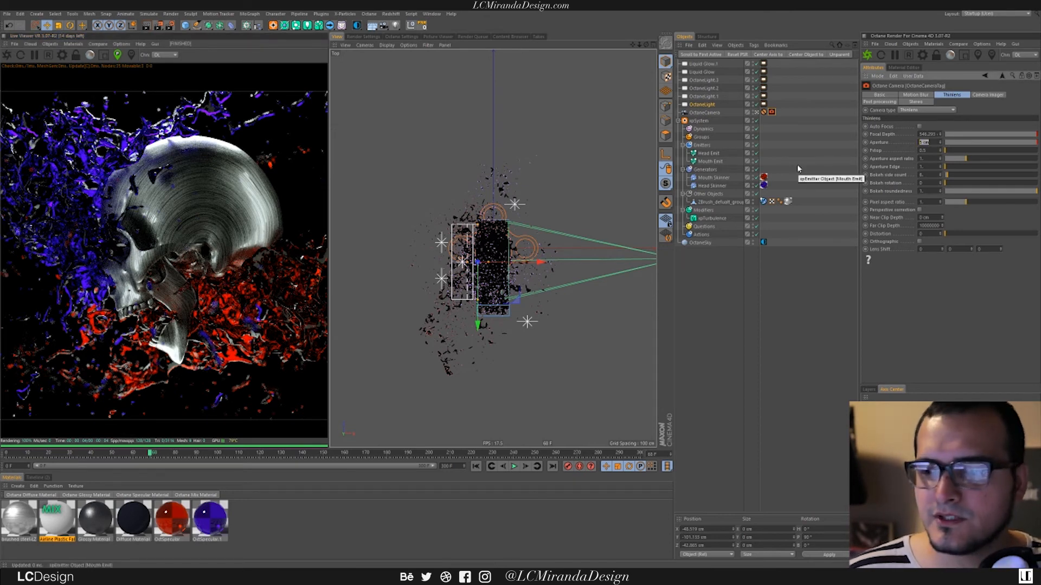
pyautogui.write('10')
pyautogui.press('Return')
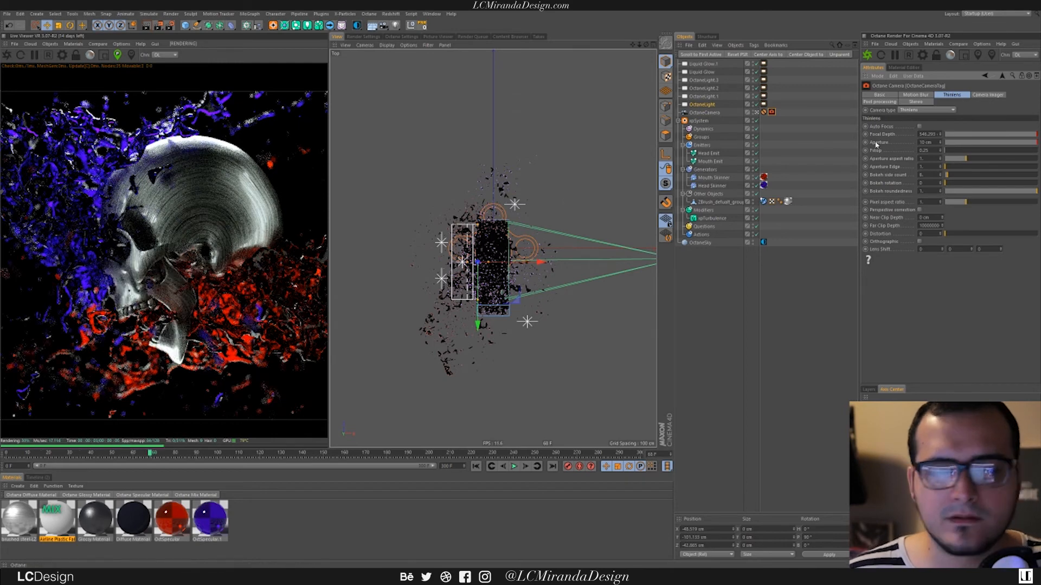
pyautogui.moveTo(932, 142); pyautogui.dragTo(768, 134)
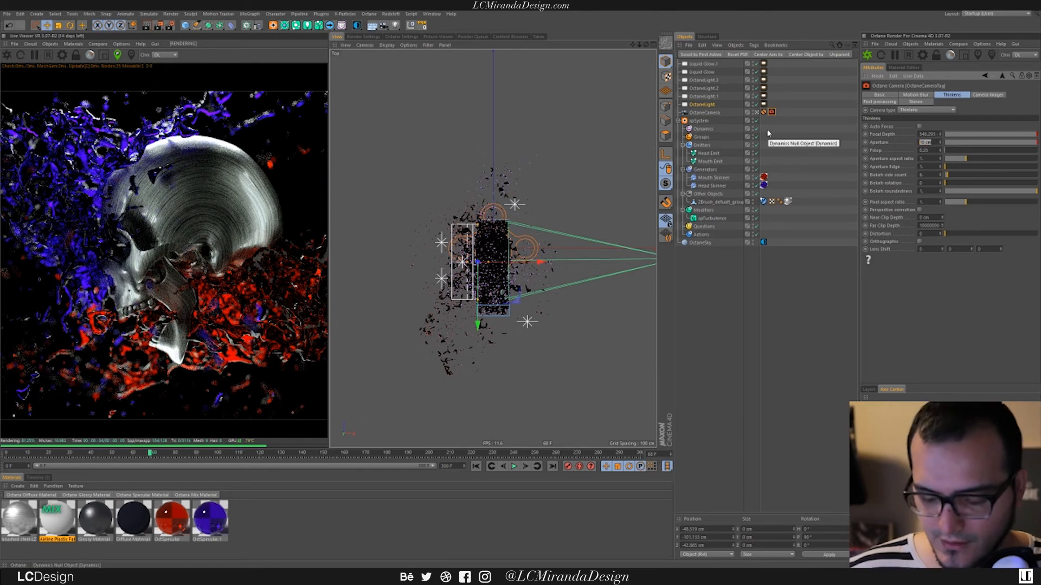
pyautogui.write('20')
pyautogui.press('Return')
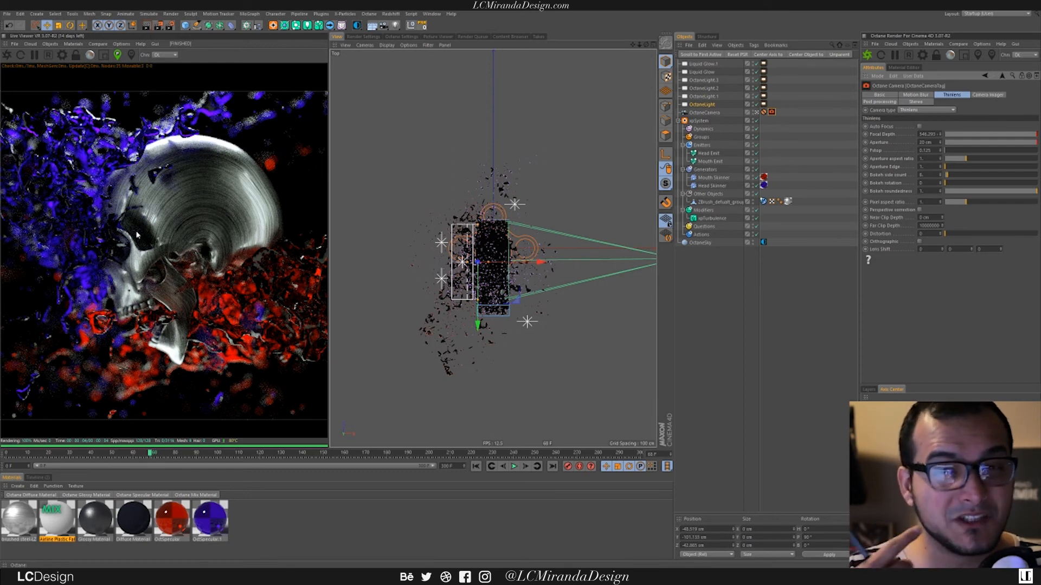
# Step: Try focusing on a foreground fluid droplet, and bring the focus back to the front of the skull
pyautogui.click(115, 287)
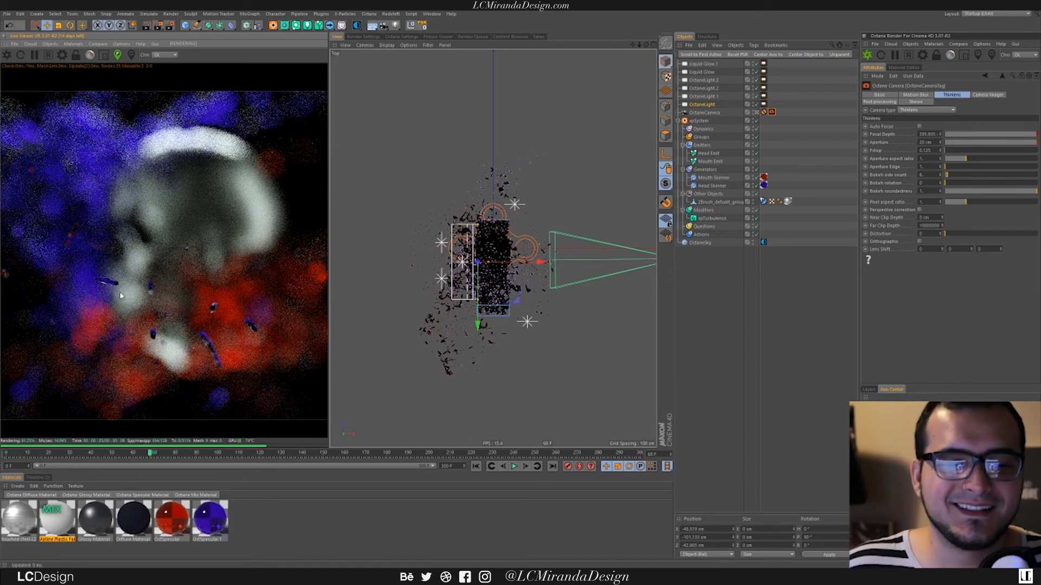
pyautogui.click(122, 297)
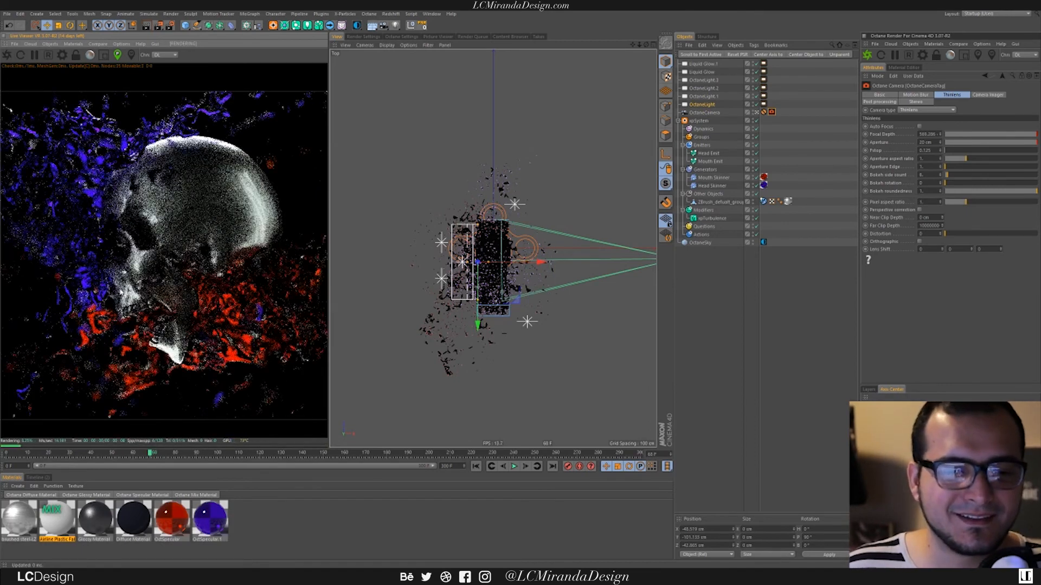
pyautogui.click(118, 285)
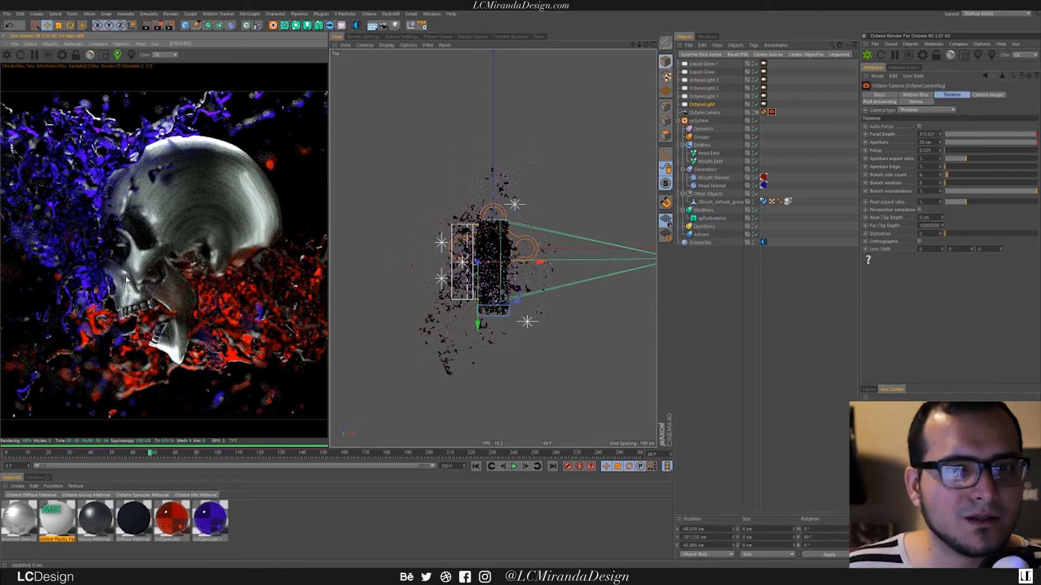
# Step: Set the Octane camera's aperture to 15 cm
pyautogui.moveTo(931, 142); pyautogui.dragTo(881, 143)
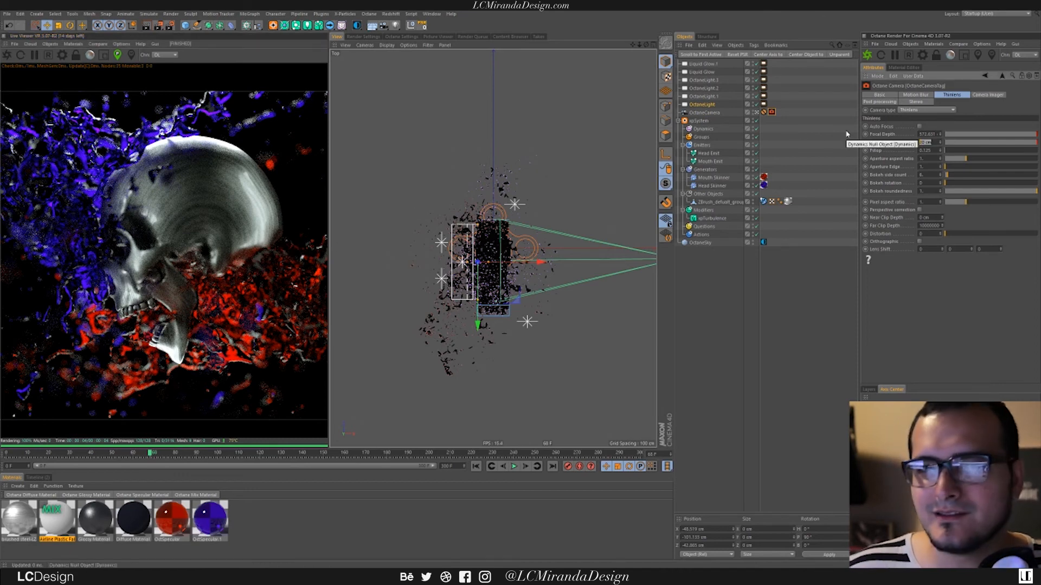
pyautogui.write('15')
pyautogui.press('Return')
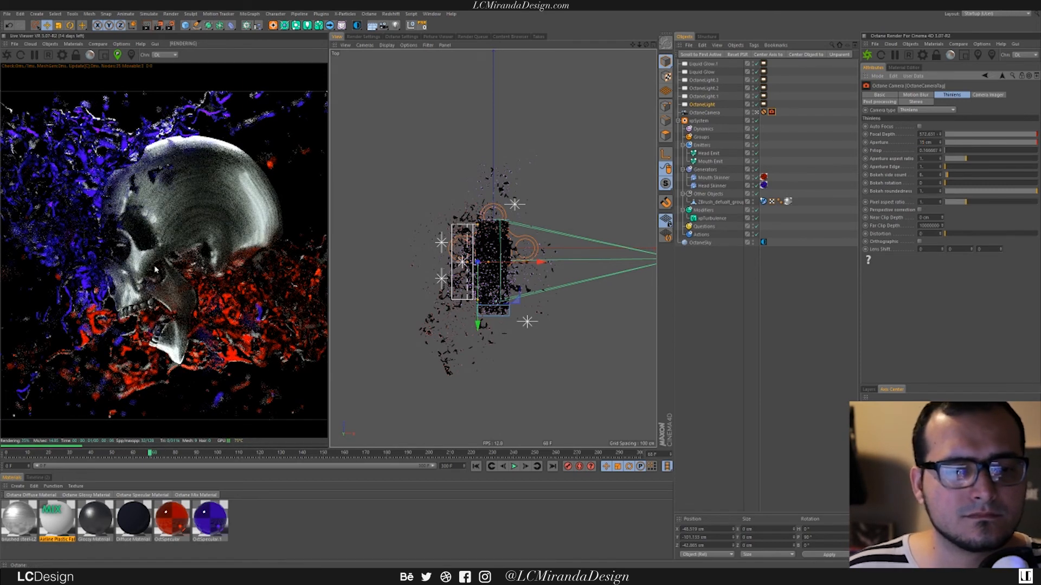
# Step: Try several focus points across the skull's cheek and jaw, ending at the front teeth
pyautogui.click(120, 273)
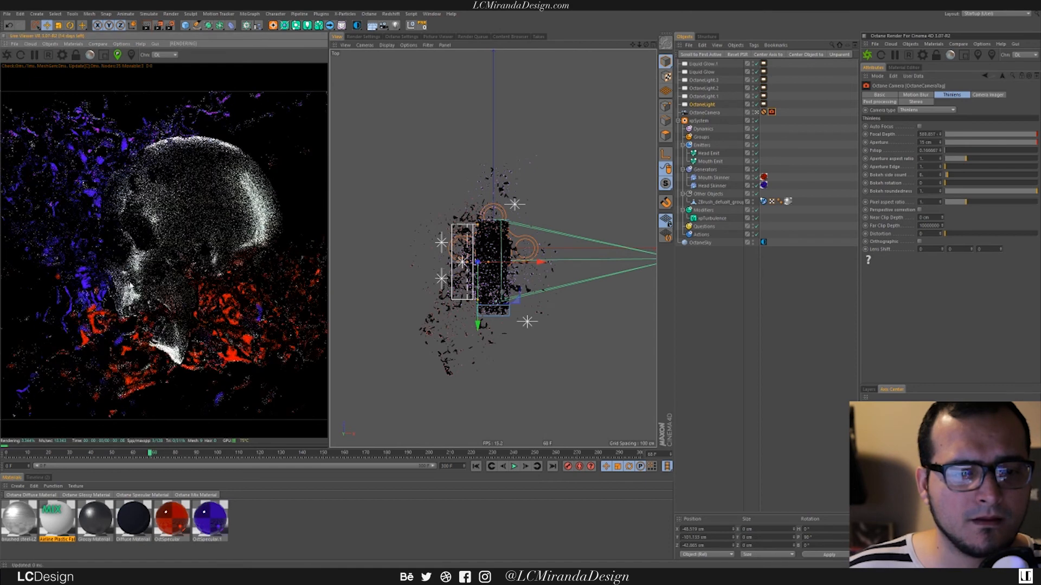
pyautogui.click(137, 262)
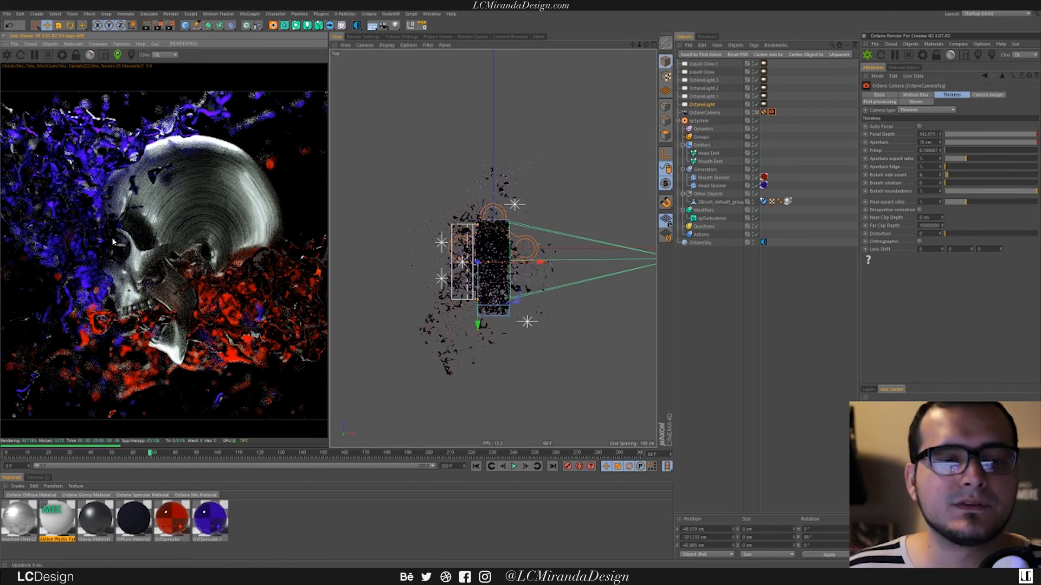
pyautogui.click(130, 269)
pyautogui.click(147, 284)
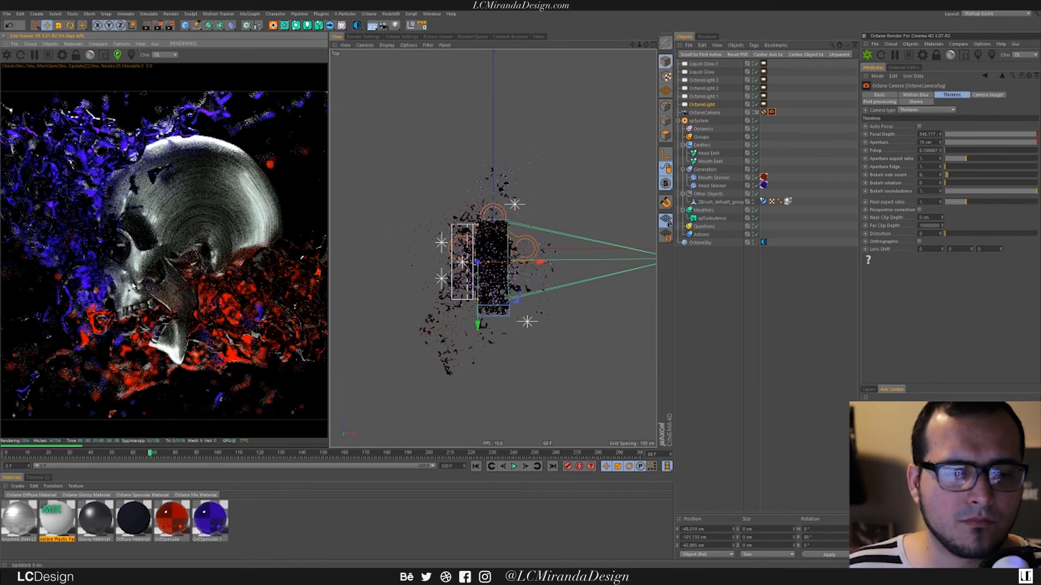
pyautogui.click(166, 324)
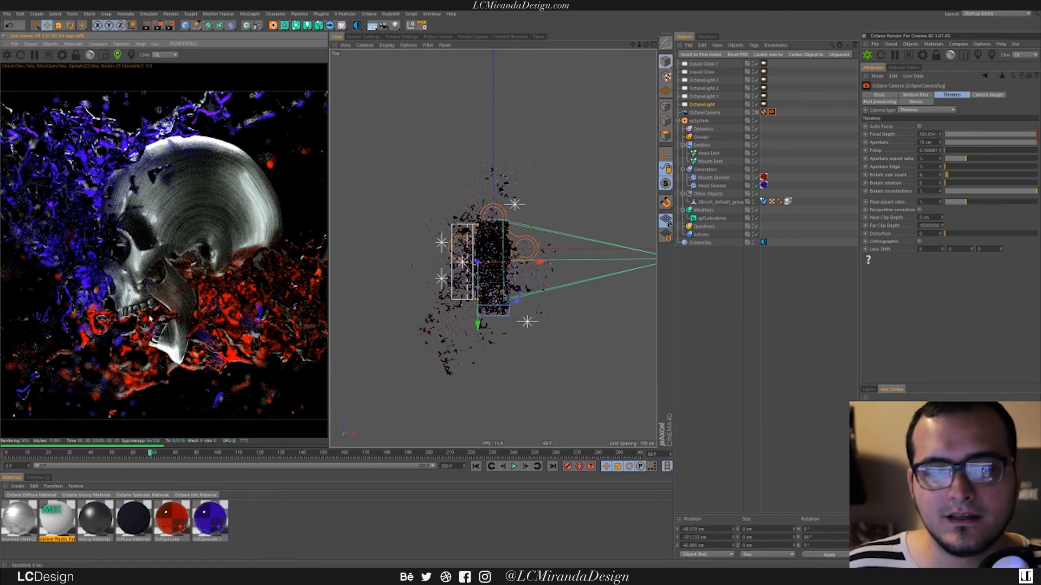
pyautogui.click(131, 313)
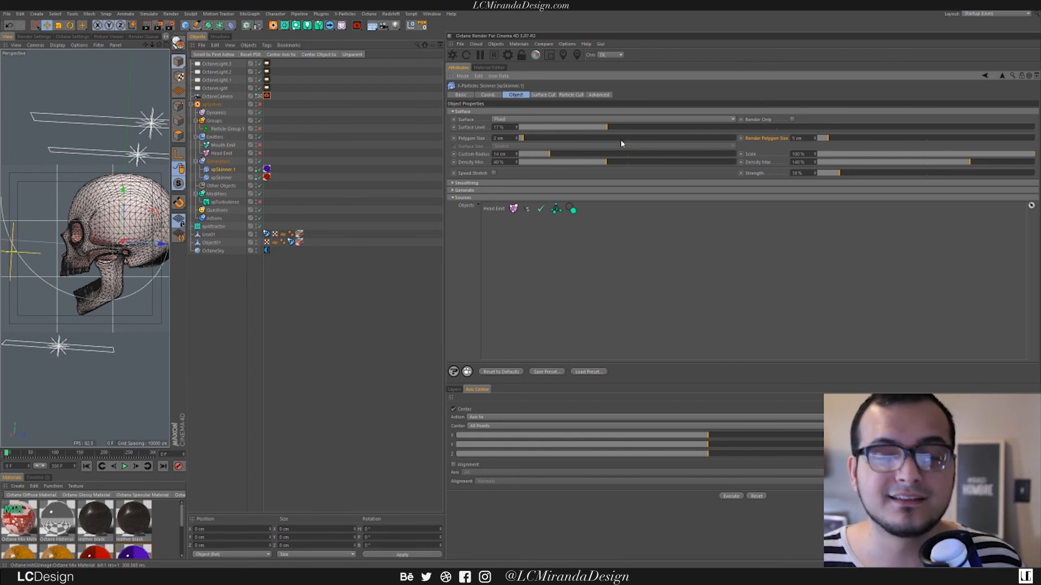
# Step: Set the Render Polygon Size of the skinner sourced from Head Emit to 2 cm
pyautogui.doubleClick(797, 138)
pyautogui.write('2')
pyautogui.press('Return')
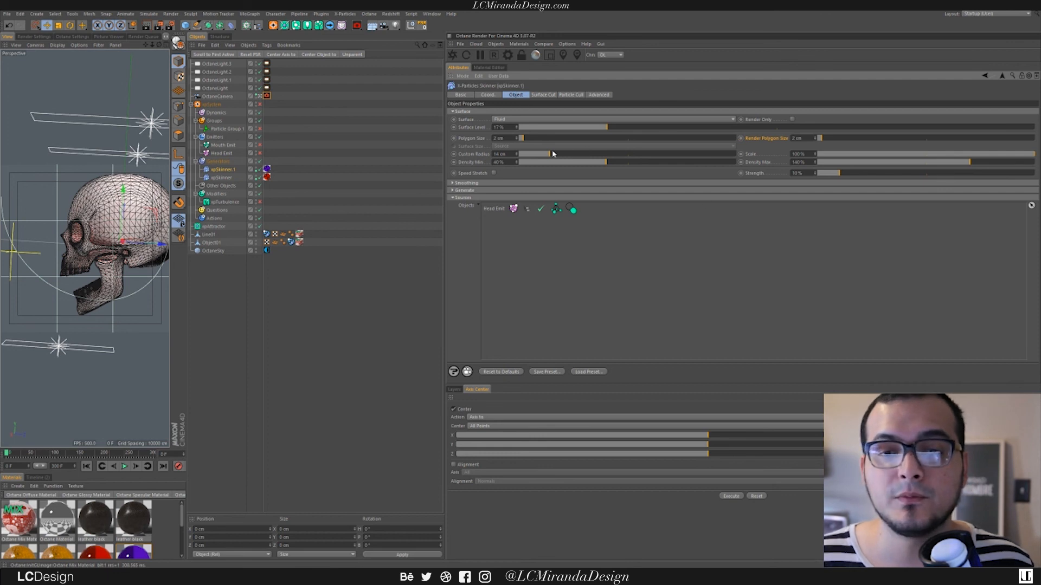